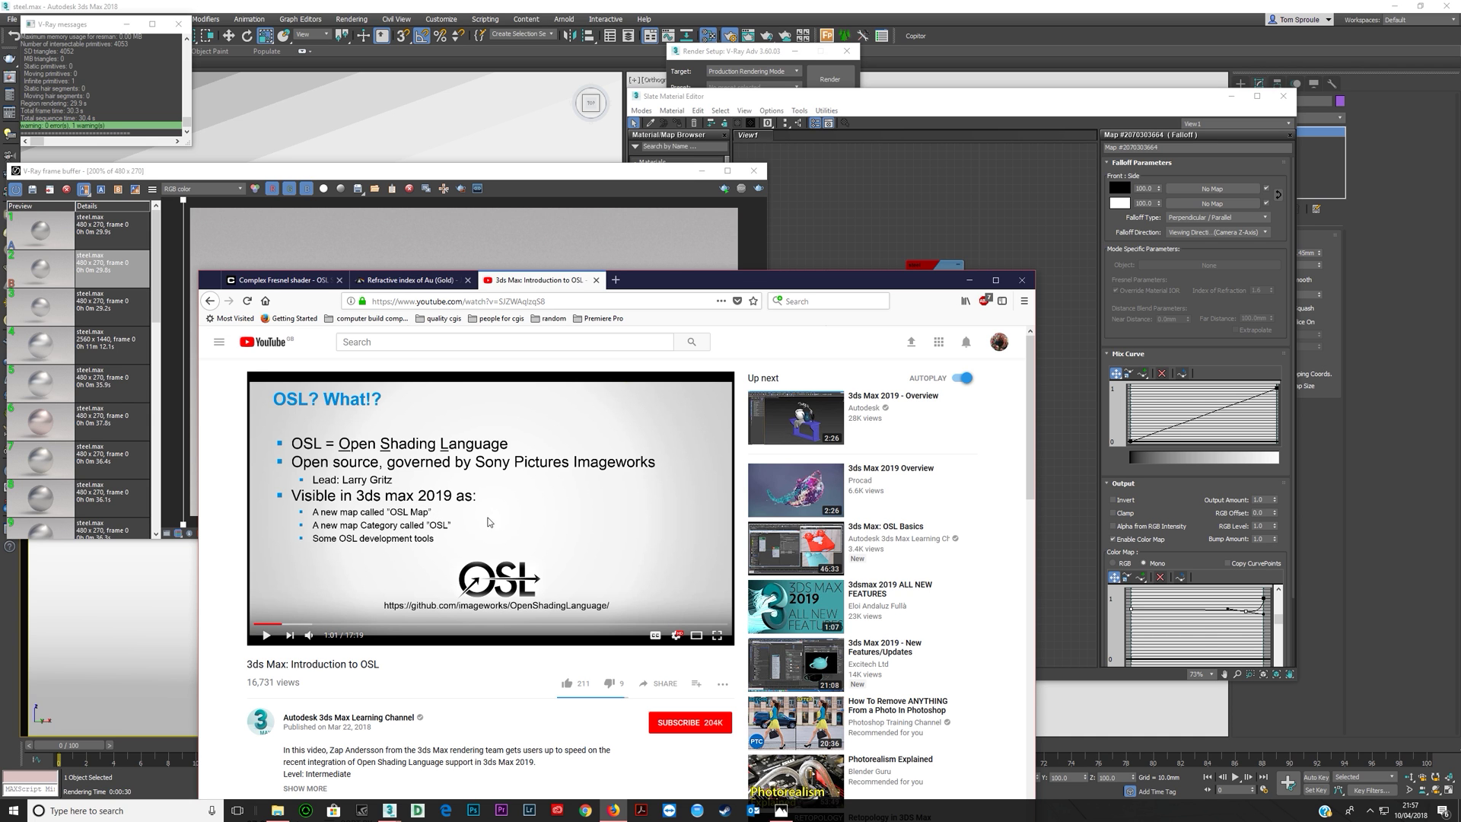
- Switch to the browser and bring up the Complex Fresnel shader page of the Chaos Group documentation
{"action": "left_click_drag", "start_coordinate": [686, 288], "coordinate": [822, 189]}
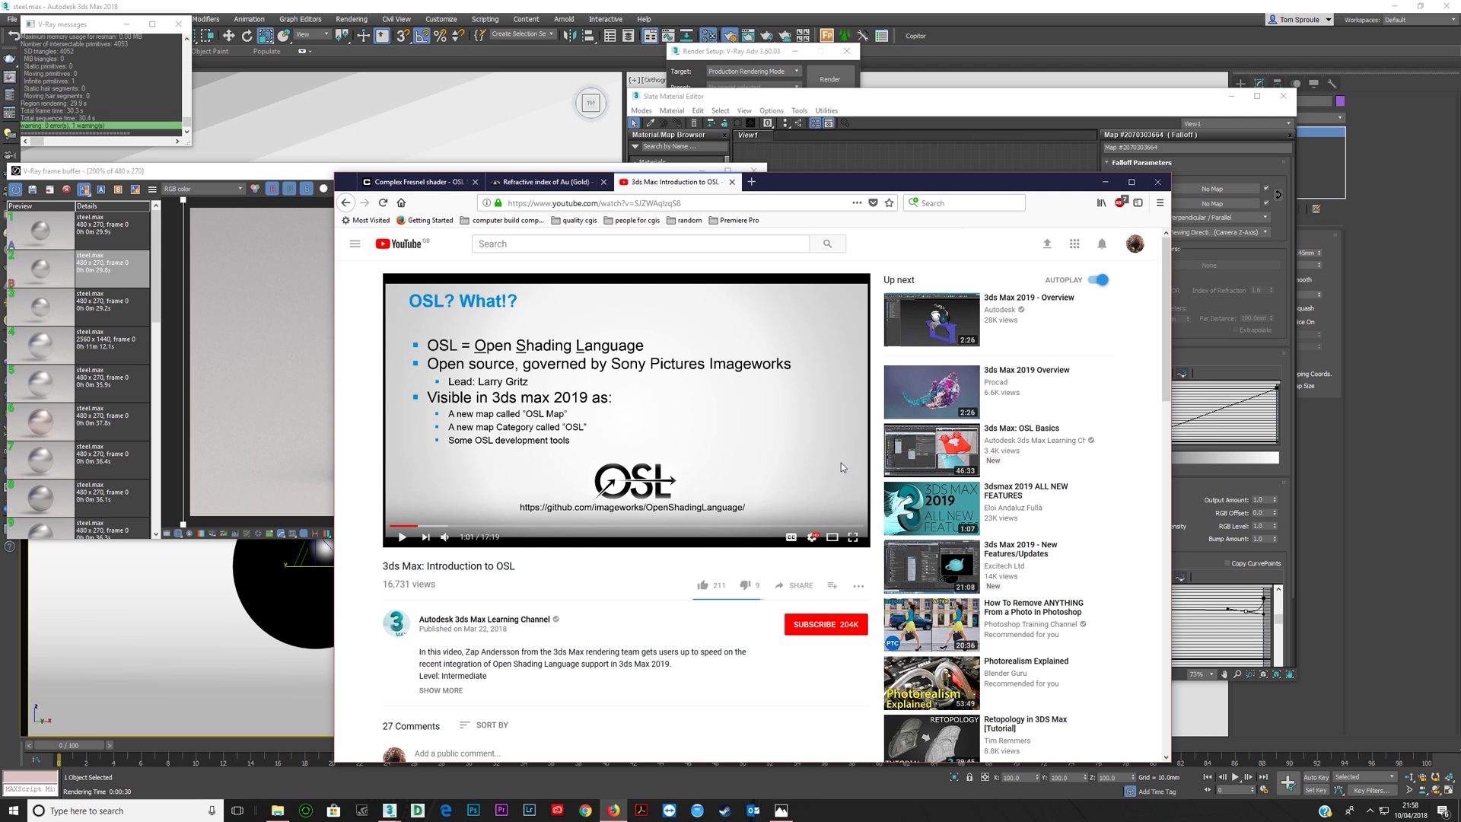
{"action": "left_click", "coordinate": [1106, 182]}
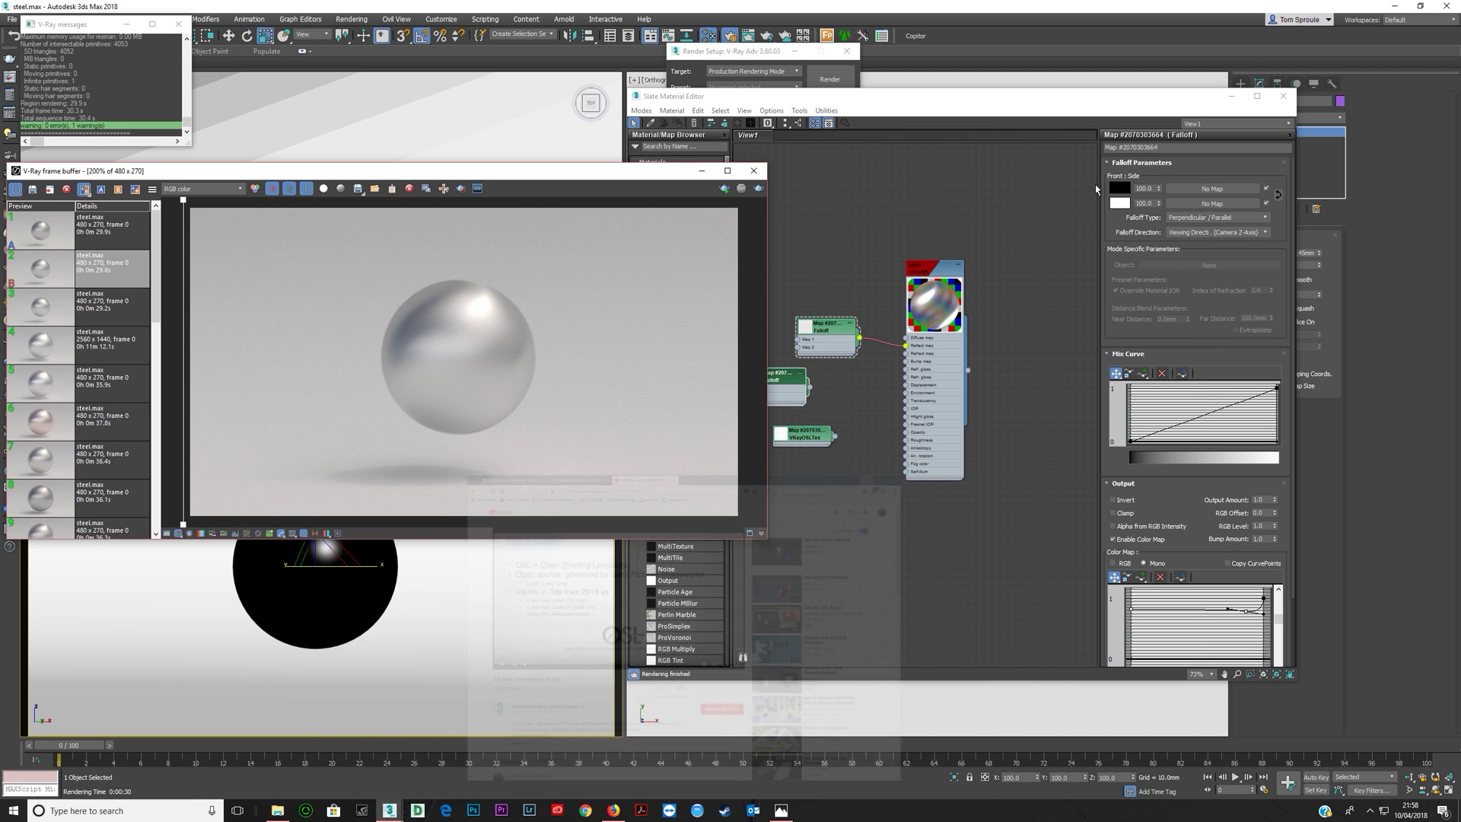
{"action": "left_click", "coordinate": [613, 810]}
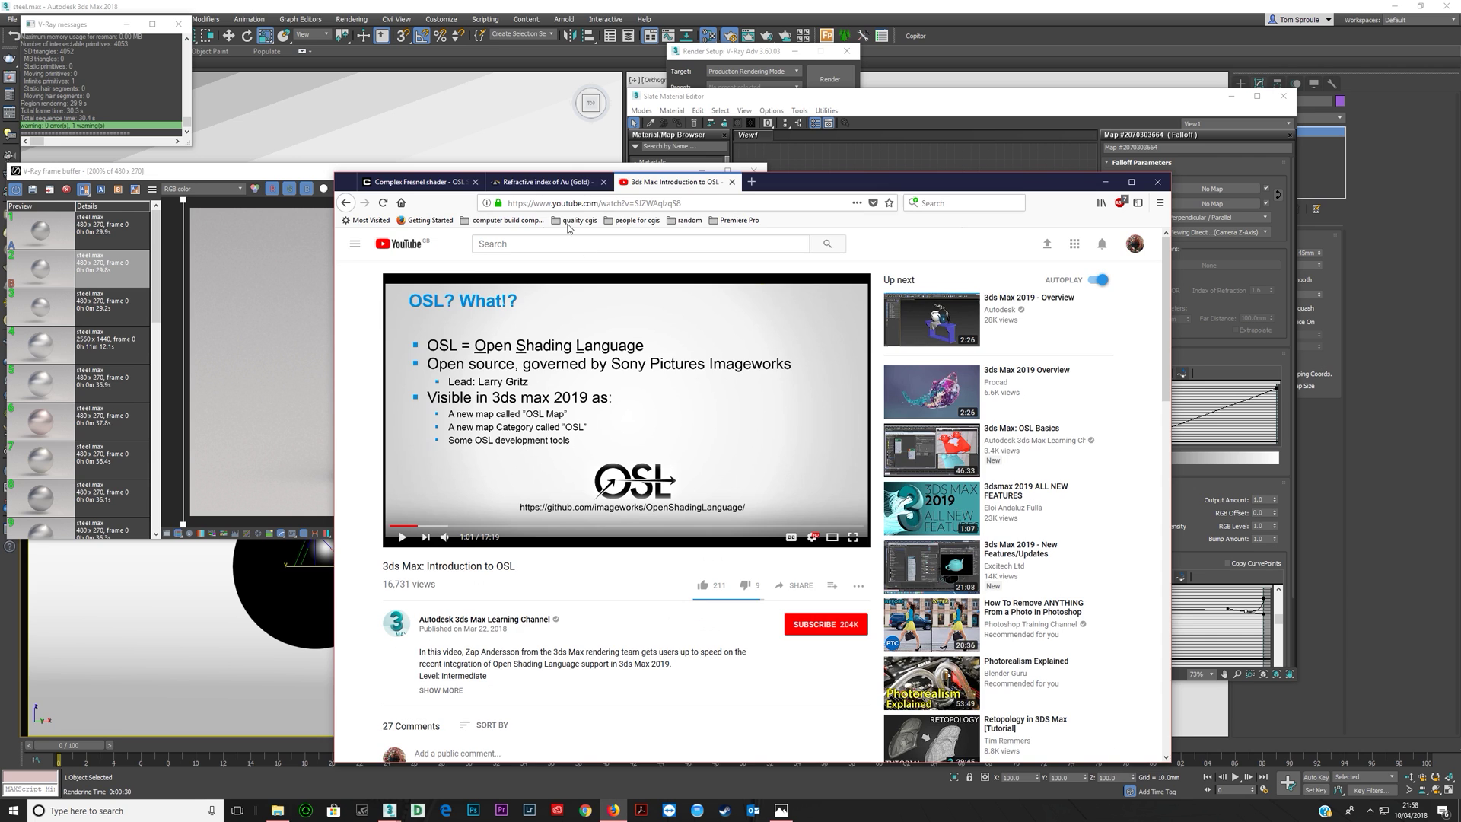
{"action": "left_click", "coordinate": [541, 183]}
{"action": "left_click", "coordinate": [419, 183]}
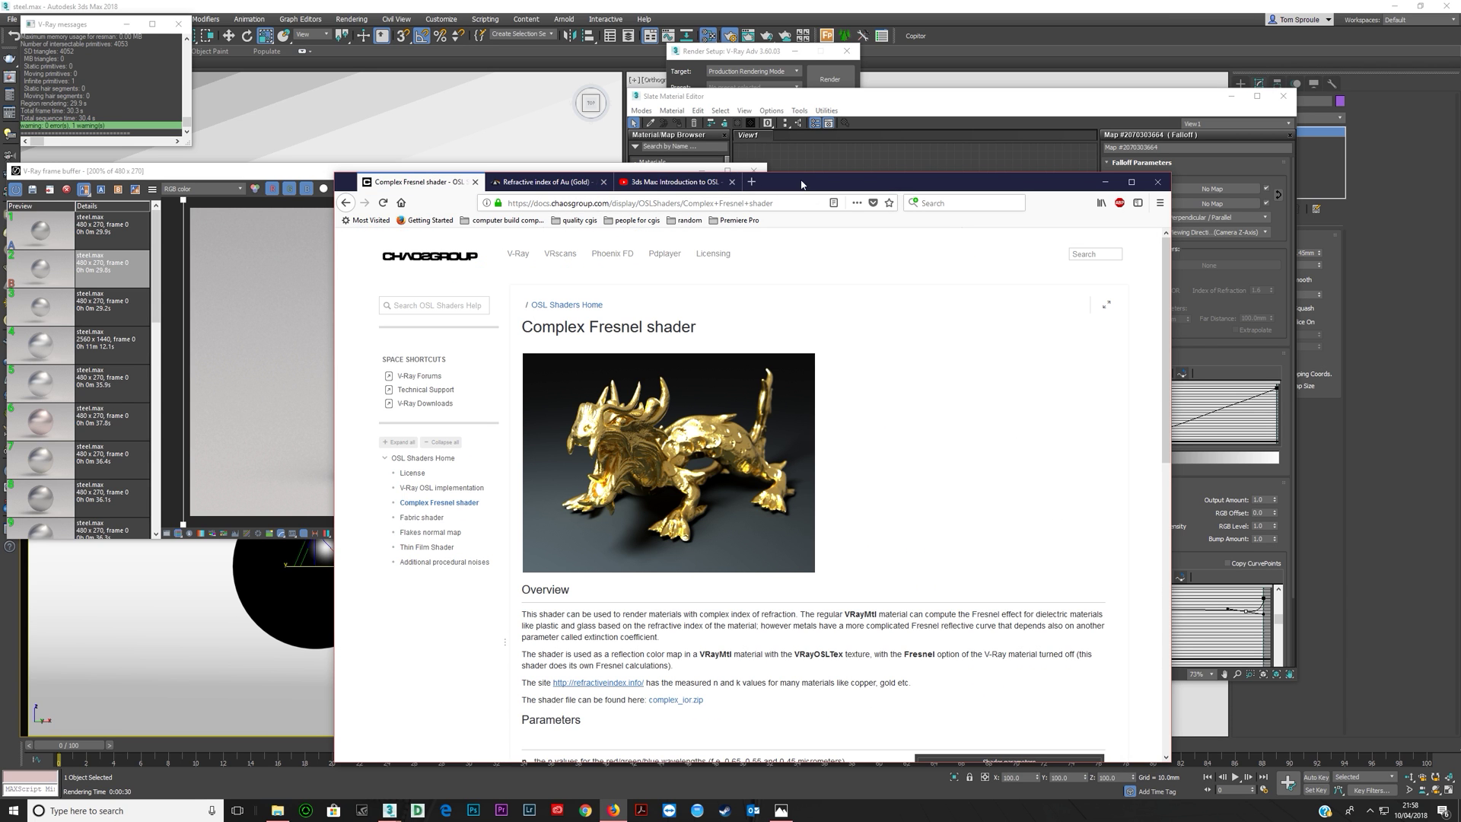
- Skim the Complex Fresnel shader page from the overview through the parameters and shader code
{"action": "left_click_drag", "start_coordinate": [799, 182], "coordinate": [799, 83]}
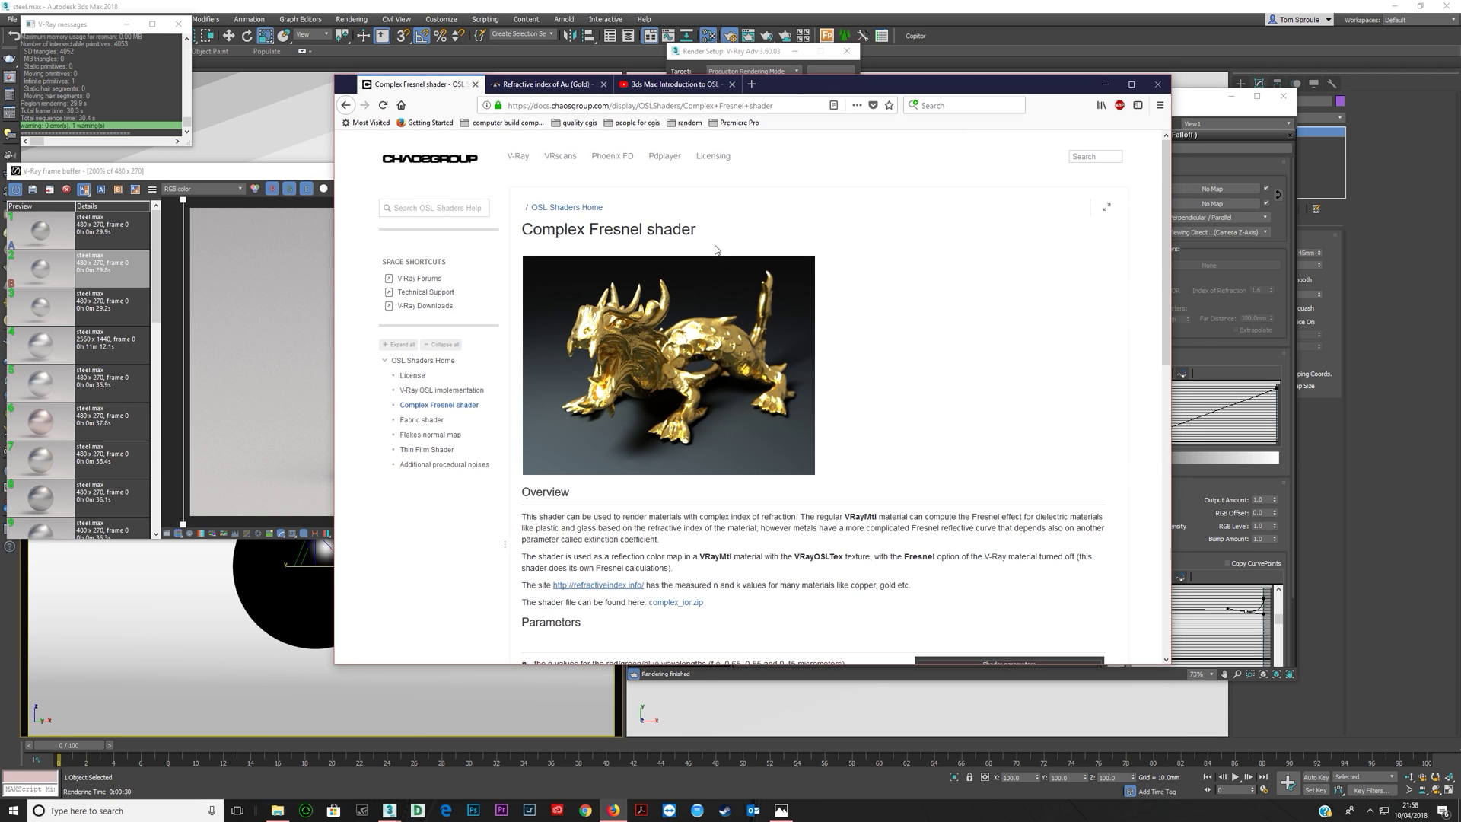
{"action": "scroll", "coordinate": [701, 415], "scroll_direction": "down", "scroll_amount": 3}
{"action": "scroll", "coordinate": [702, 415], "scroll_direction": "down", "scroll_amount": 2}
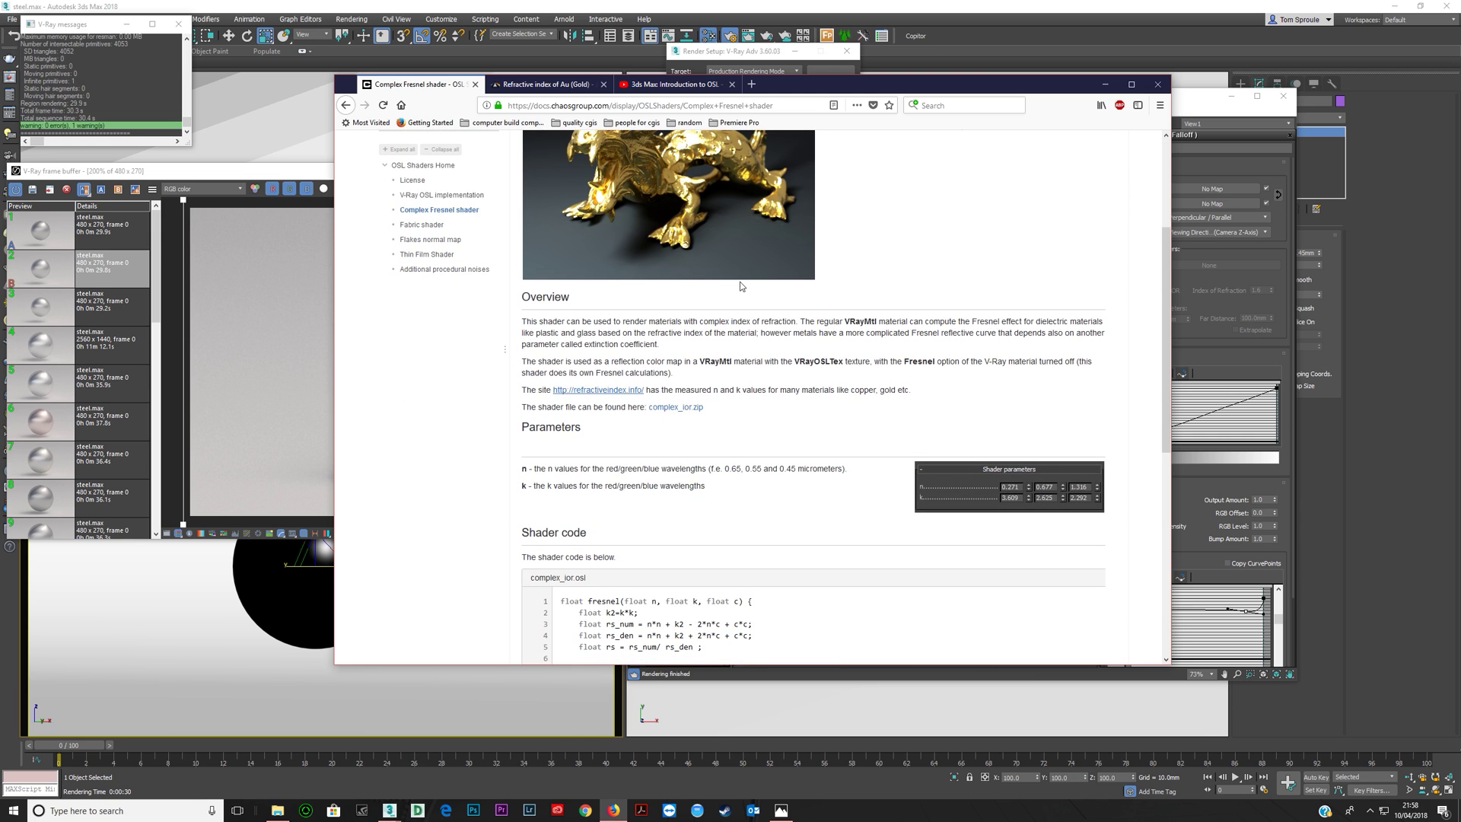
{"action": "scroll", "coordinate": [721, 477], "scroll_direction": "down", "scroll_amount": 8}
{"action": "scroll", "coordinate": [724, 472], "scroll_direction": "up", "scroll_amount": 10}
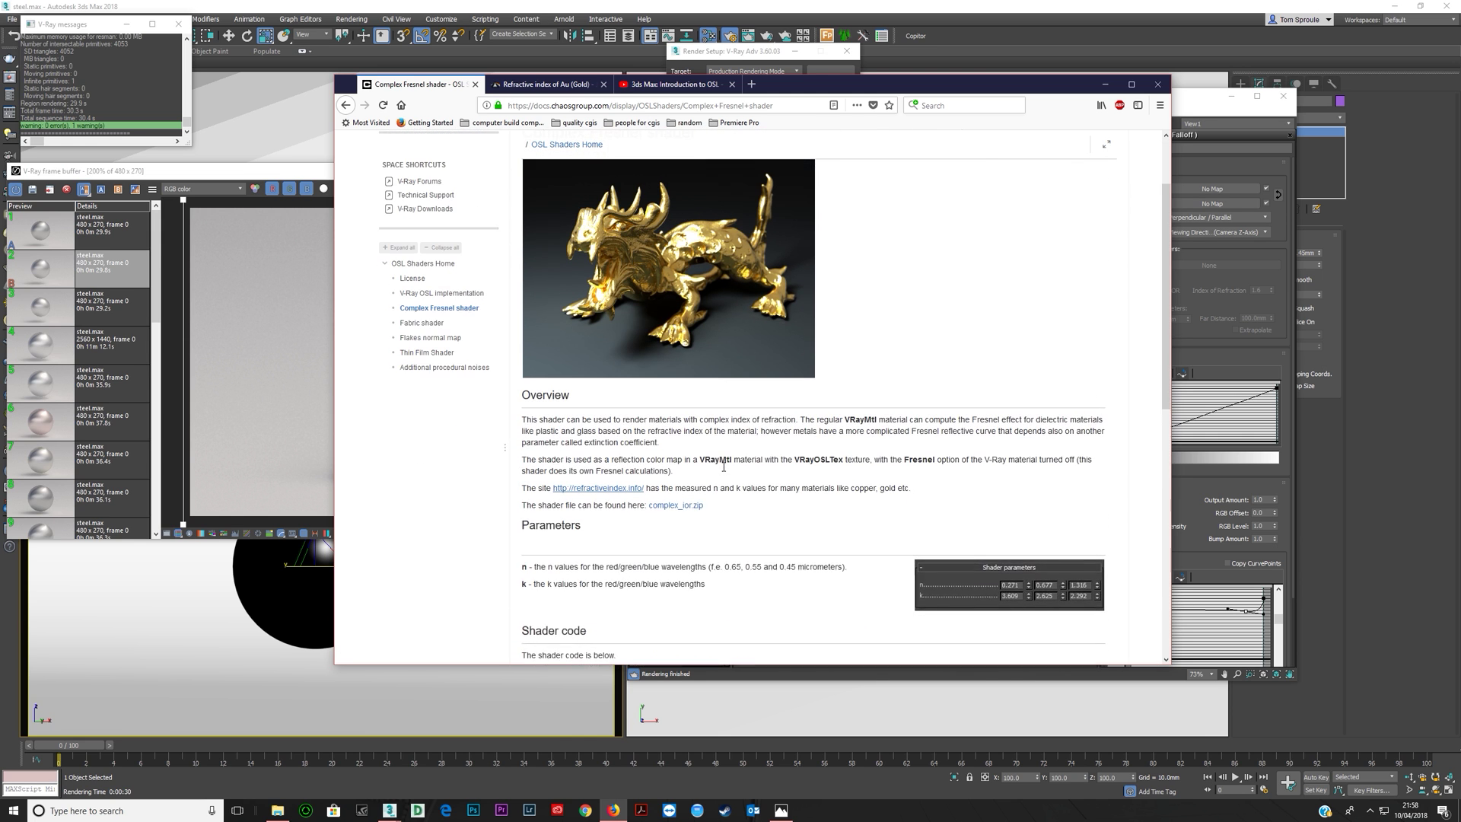
{"action": "scroll", "coordinate": [725, 467], "scroll_direction": "up", "scroll_amount": 2}
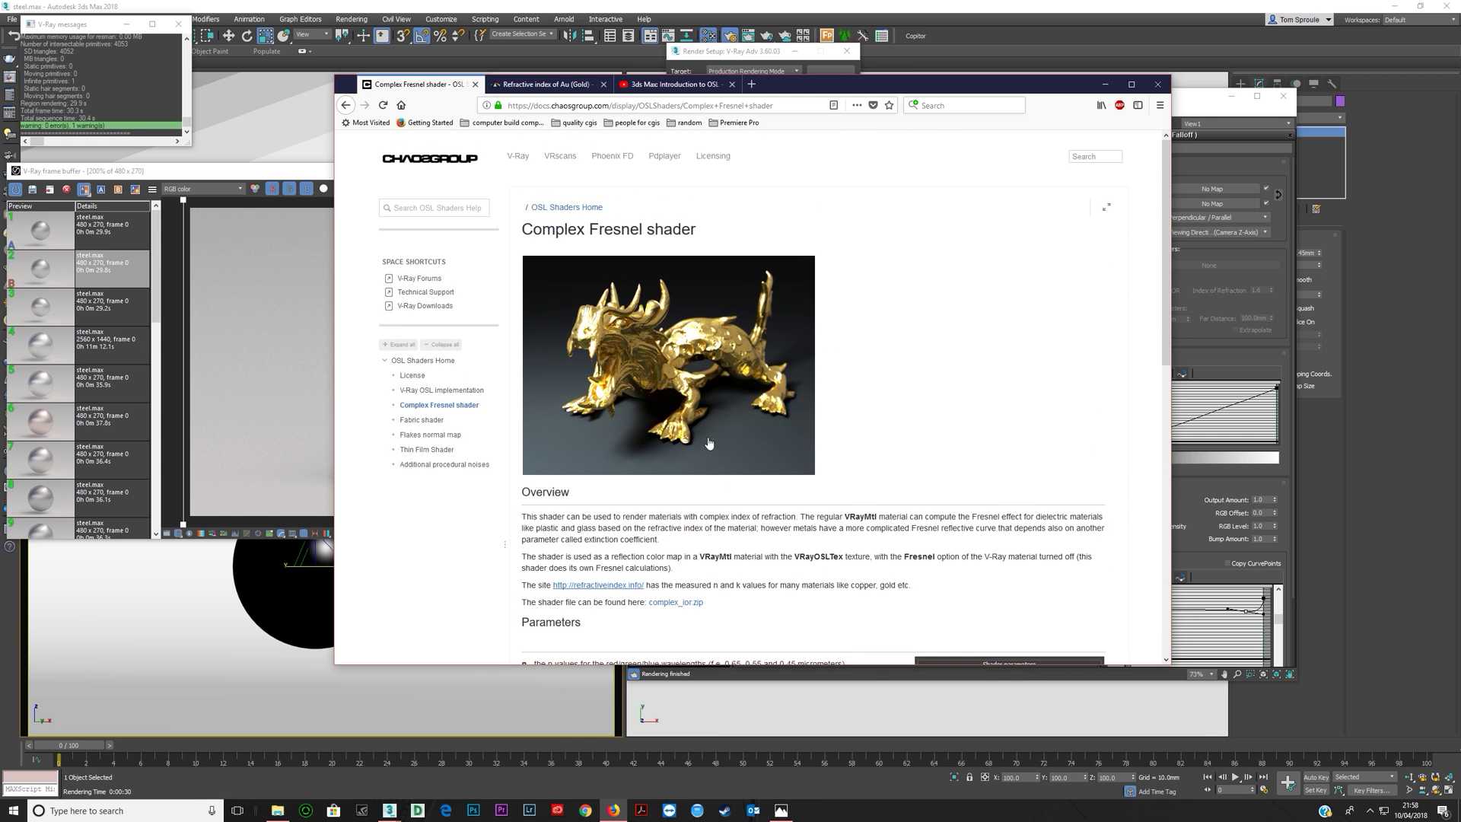
{"action": "scroll", "coordinate": [726, 470], "scroll_direction": "down", "scroll_amount": 6}
{"action": "scroll", "coordinate": [736, 469], "scroll_direction": "up", "scroll_amount": 3}
{"action": "left_click_drag", "start_coordinate": [783, 91], "coordinate": [1013, 92]}
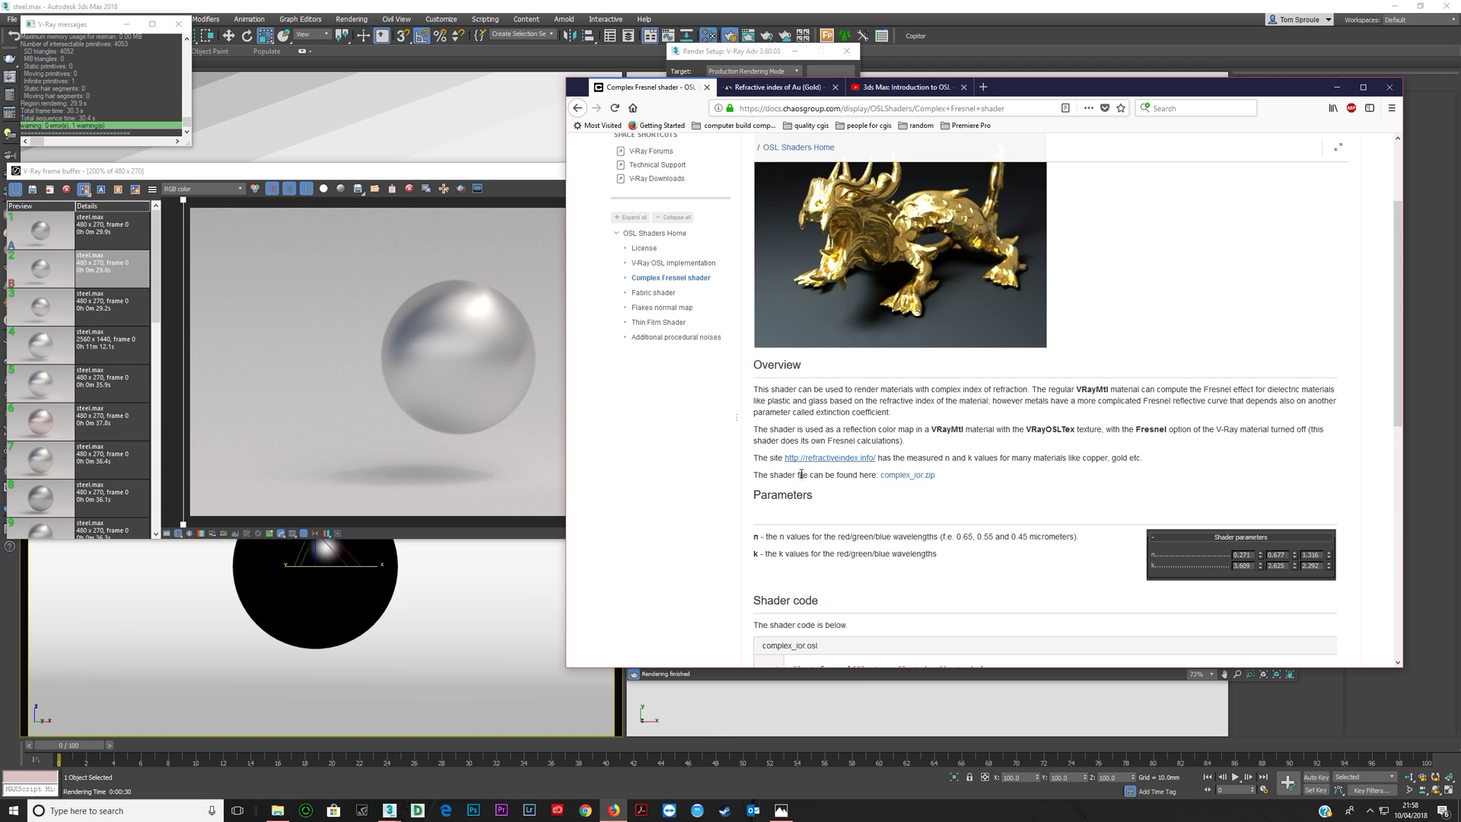
- Read the Overview text on complex index of refraction, the regular VRayMtl Fresnel effect and the extinction coefficient of metals
{"action": "left_click_drag", "start_coordinate": [754, 389], "coordinate": [911, 390]}
{"action": "left_click", "coordinate": [950, 390]}
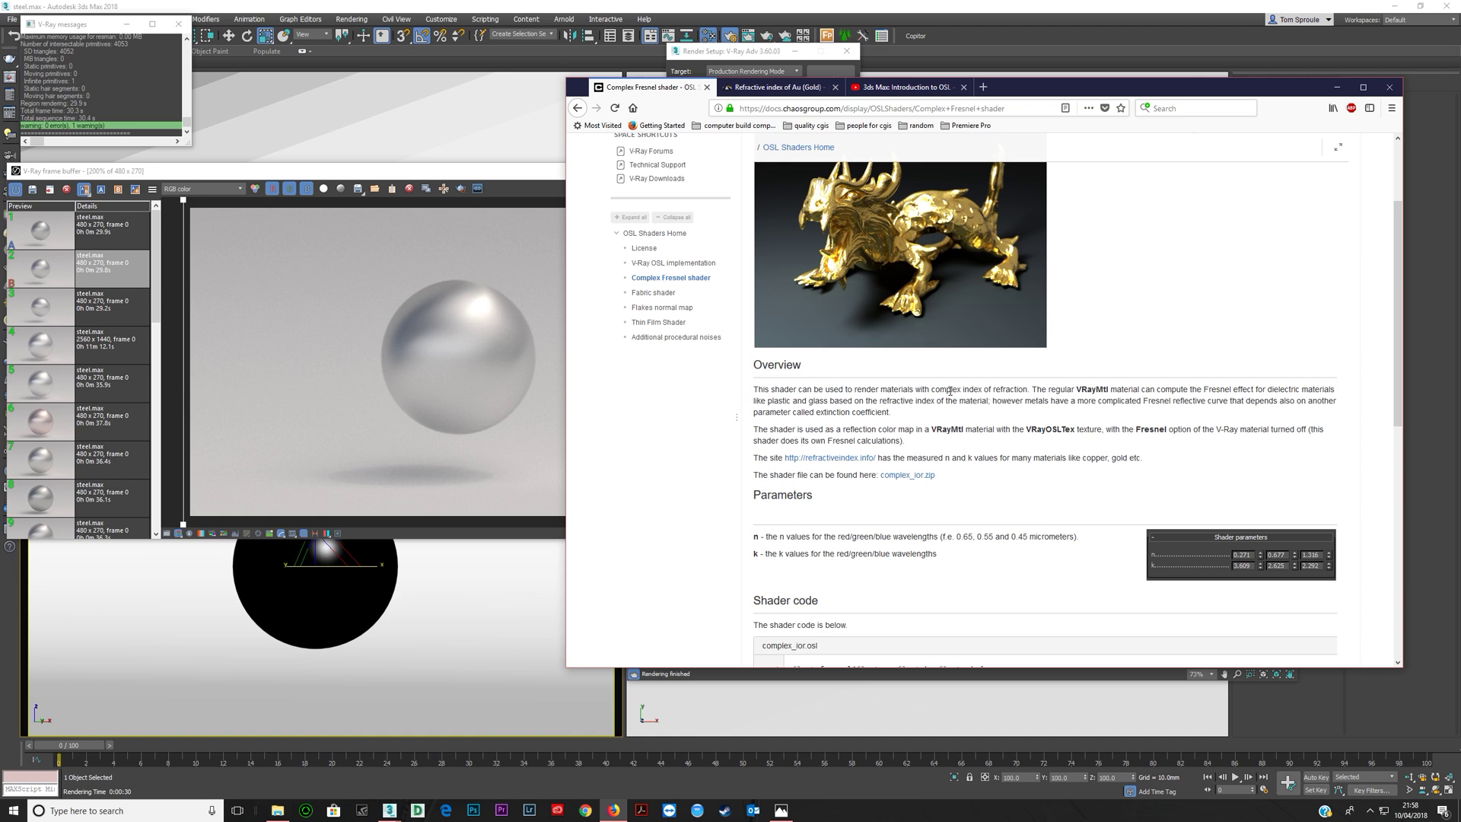
{"action": "double_click", "coordinate": [1038, 390]}
{"action": "double_click", "coordinate": [1061, 389]}
{"action": "triple_click", "coordinate": [1017, 390]}
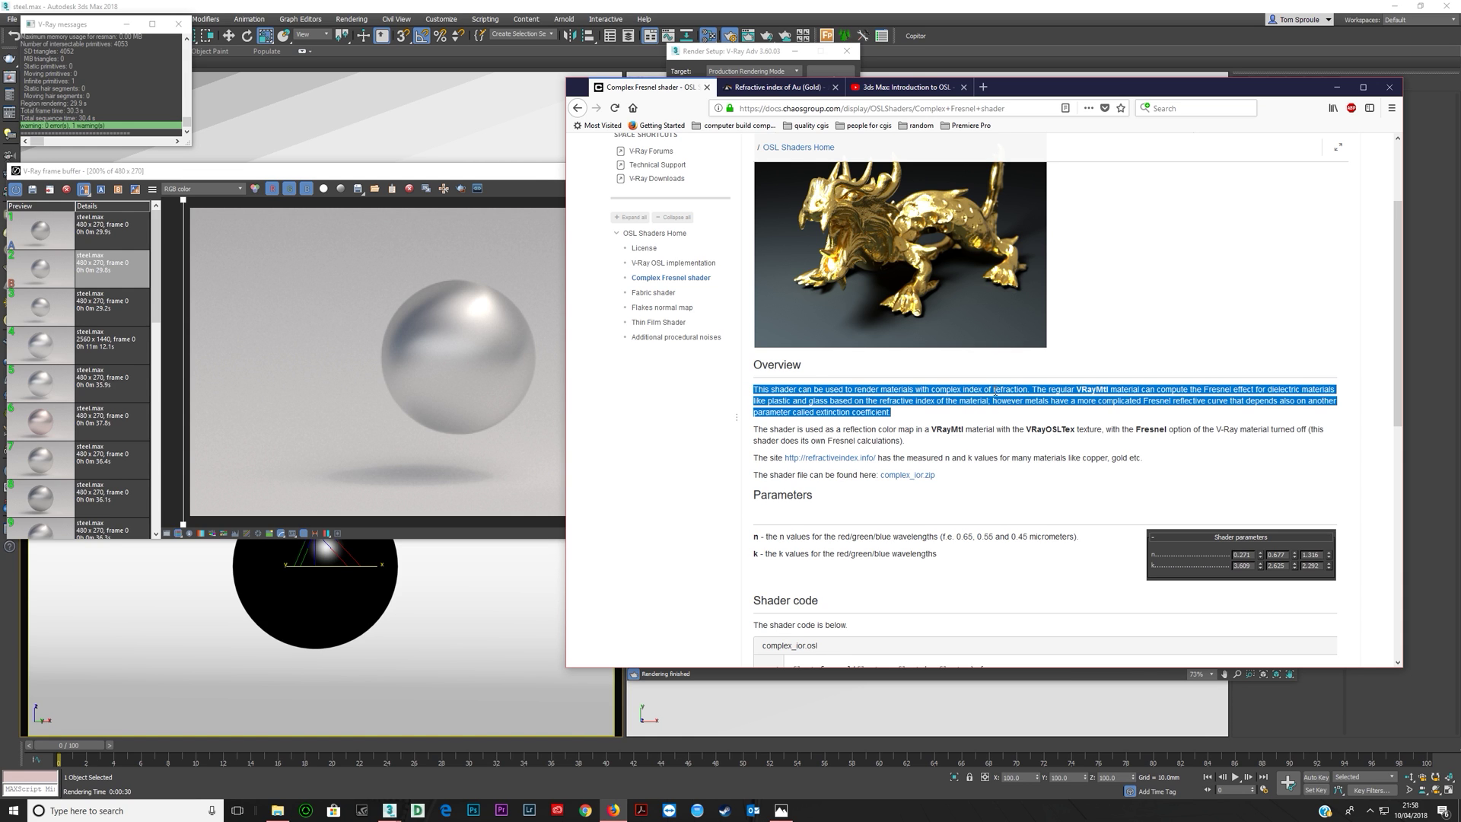
{"action": "double_click", "coordinate": [1045, 390]}
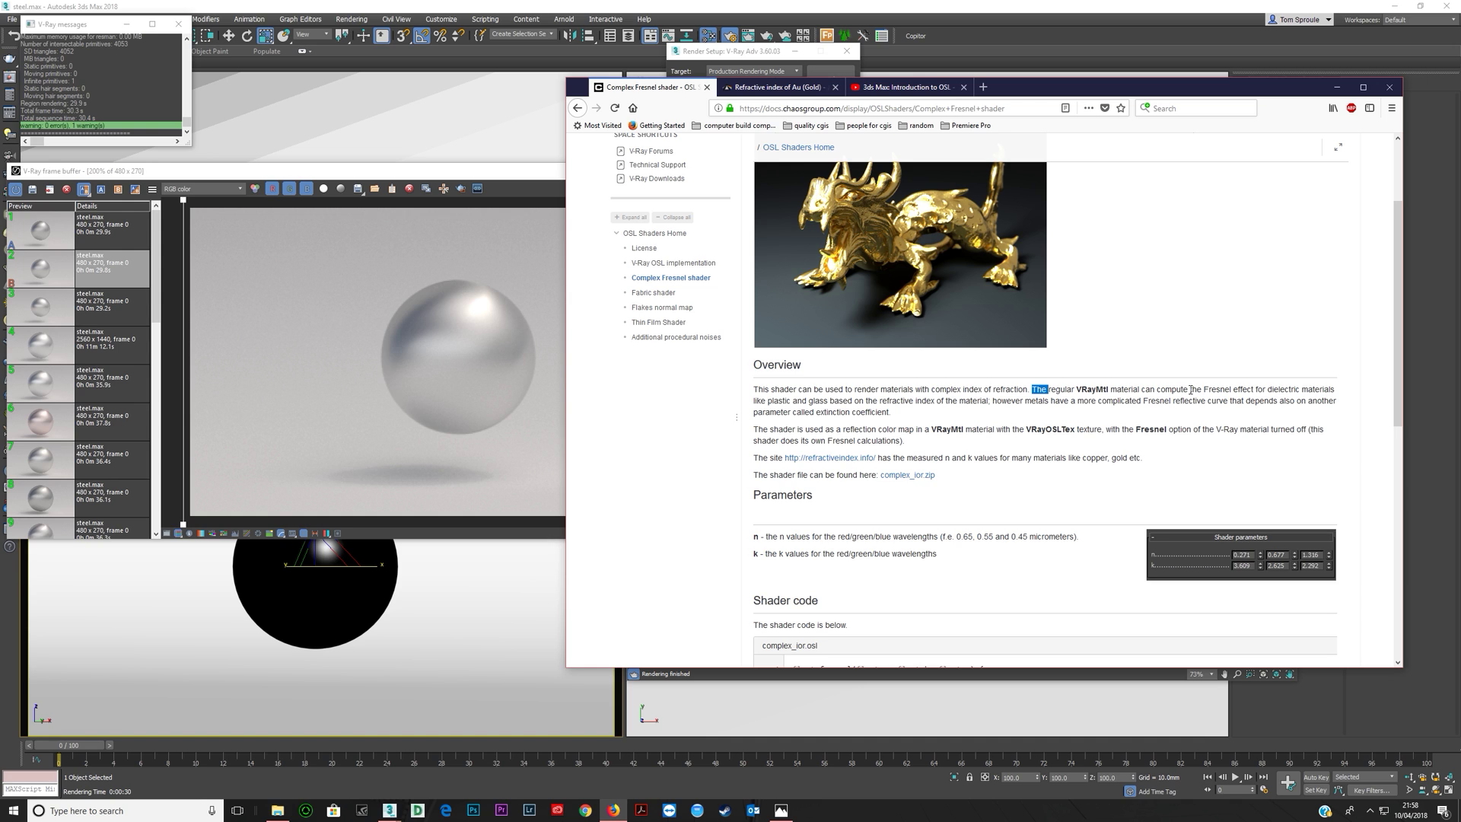
{"action": "double_click", "coordinate": [1286, 390]}
{"action": "left_click", "coordinate": [1264, 365]}
{"action": "triple_click", "coordinate": [1279, 392]}
{"action": "double_click", "coordinate": [1282, 391]}
{"action": "left_click", "coordinate": [866, 404]}
{"action": "left_click_drag", "start_coordinate": [809, 411], "coordinate": [905, 417]}
{"action": "left_click", "coordinate": [889, 446]}
{"action": "left_click_drag", "start_coordinate": [811, 441], "coordinate": [897, 441]}
{"action": "left_click", "coordinate": [874, 427]}
{"action": "left_click_drag", "start_coordinate": [793, 410], "coordinate": [897, 421]}
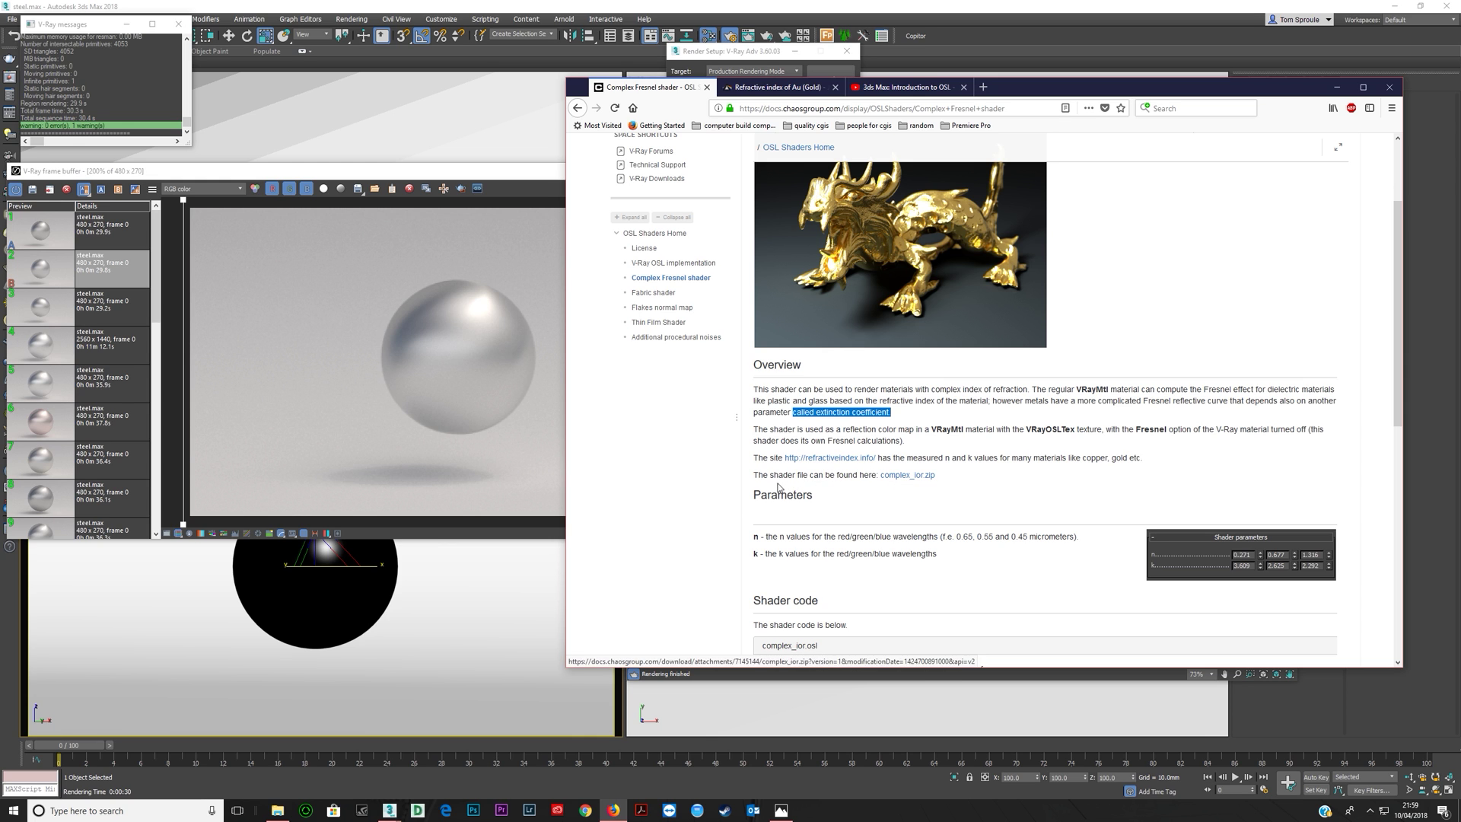
- Download the shader archive complex_ior.zip, open it with WinZip and select complex_ior.osl inside it
{"action": "left_click_drag", "start_coordinate": [793, 477], "coordinate": [890, 483]}
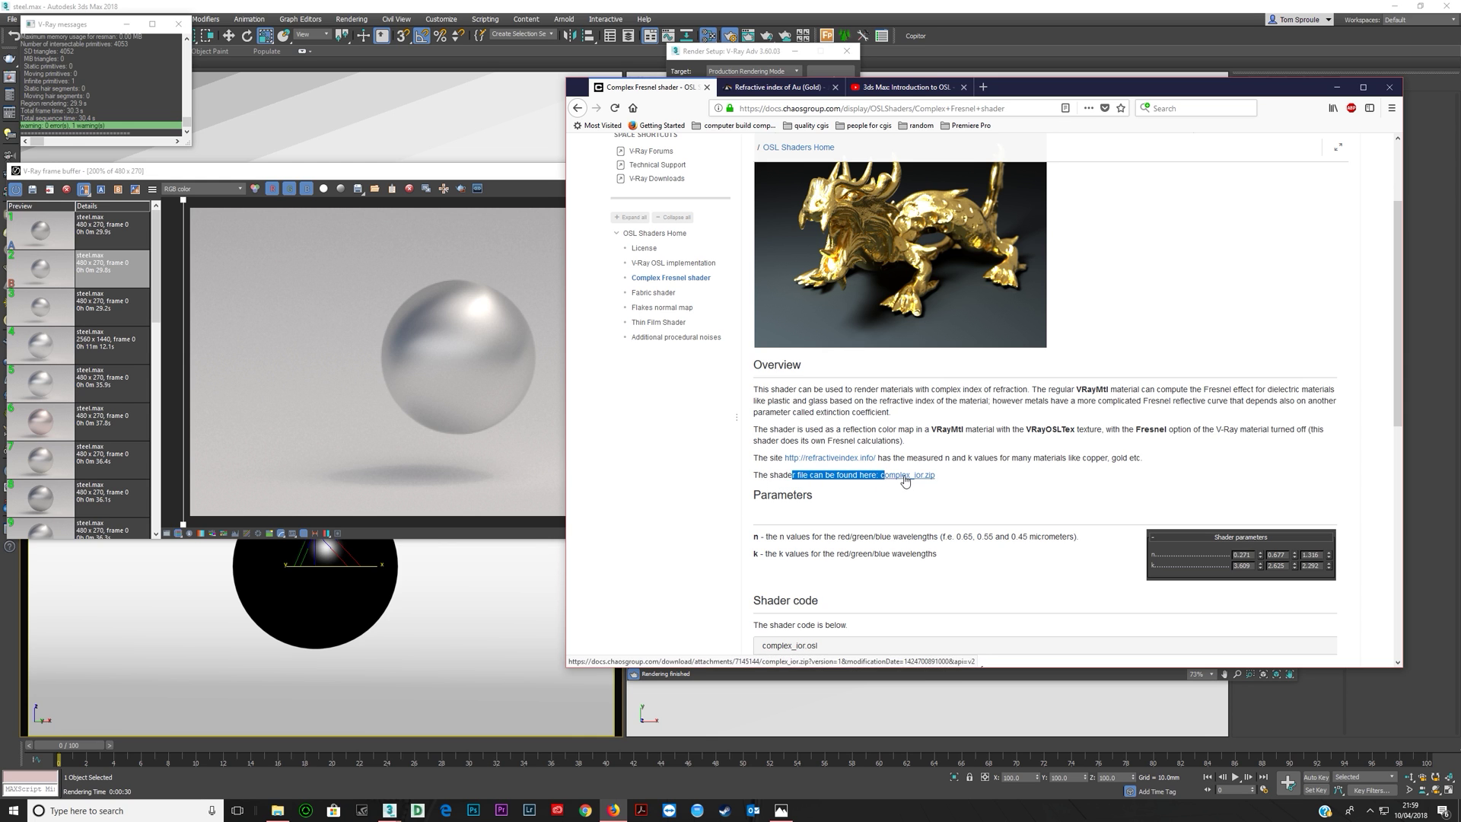
{"action": "left_click", "coordinate": [891, 483]}
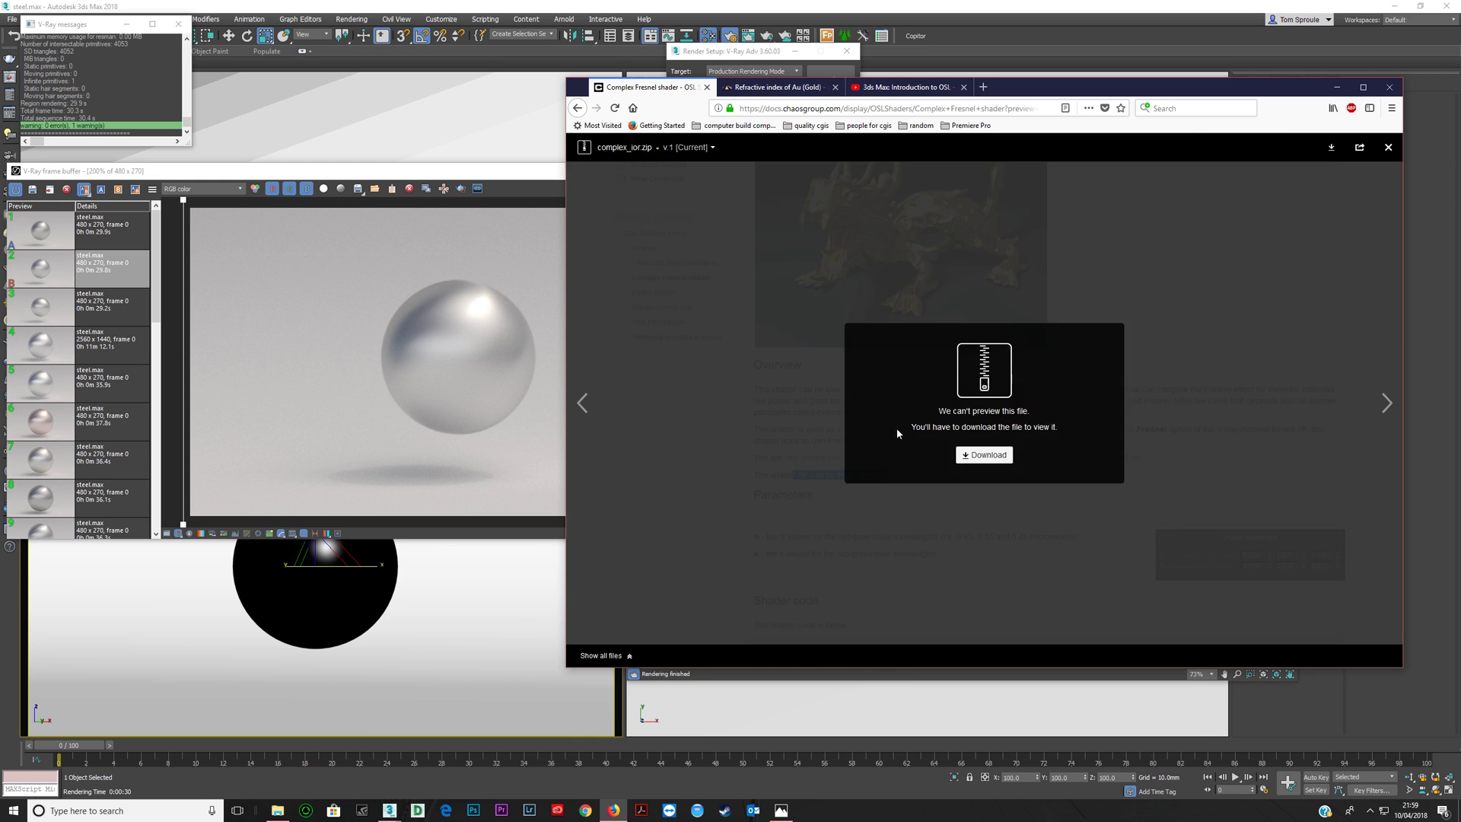
{"action": "left_click", "coordinate": [984, 455]}
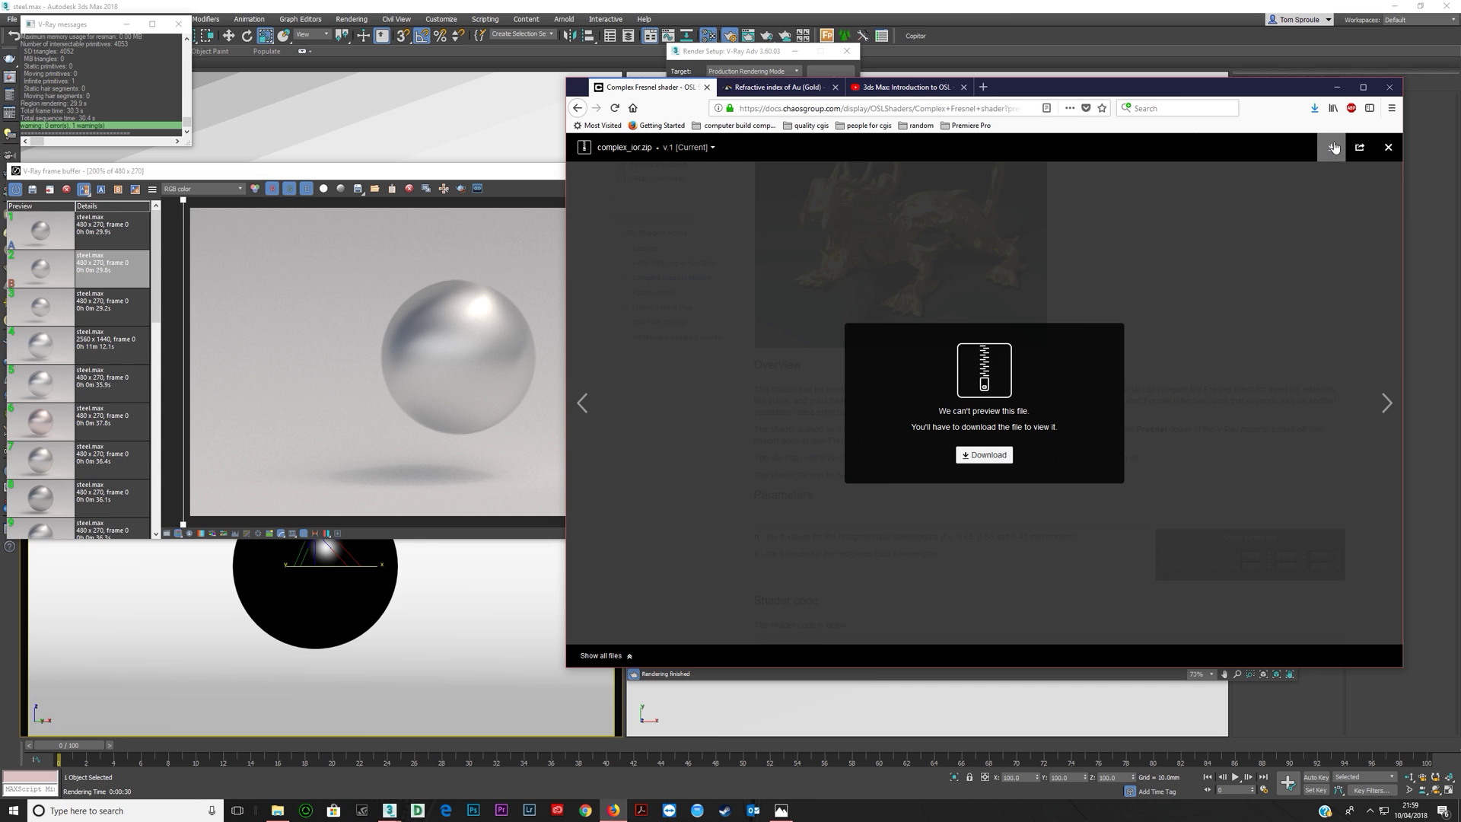
{"action": "left_click", "coordinate": [891, 336]}
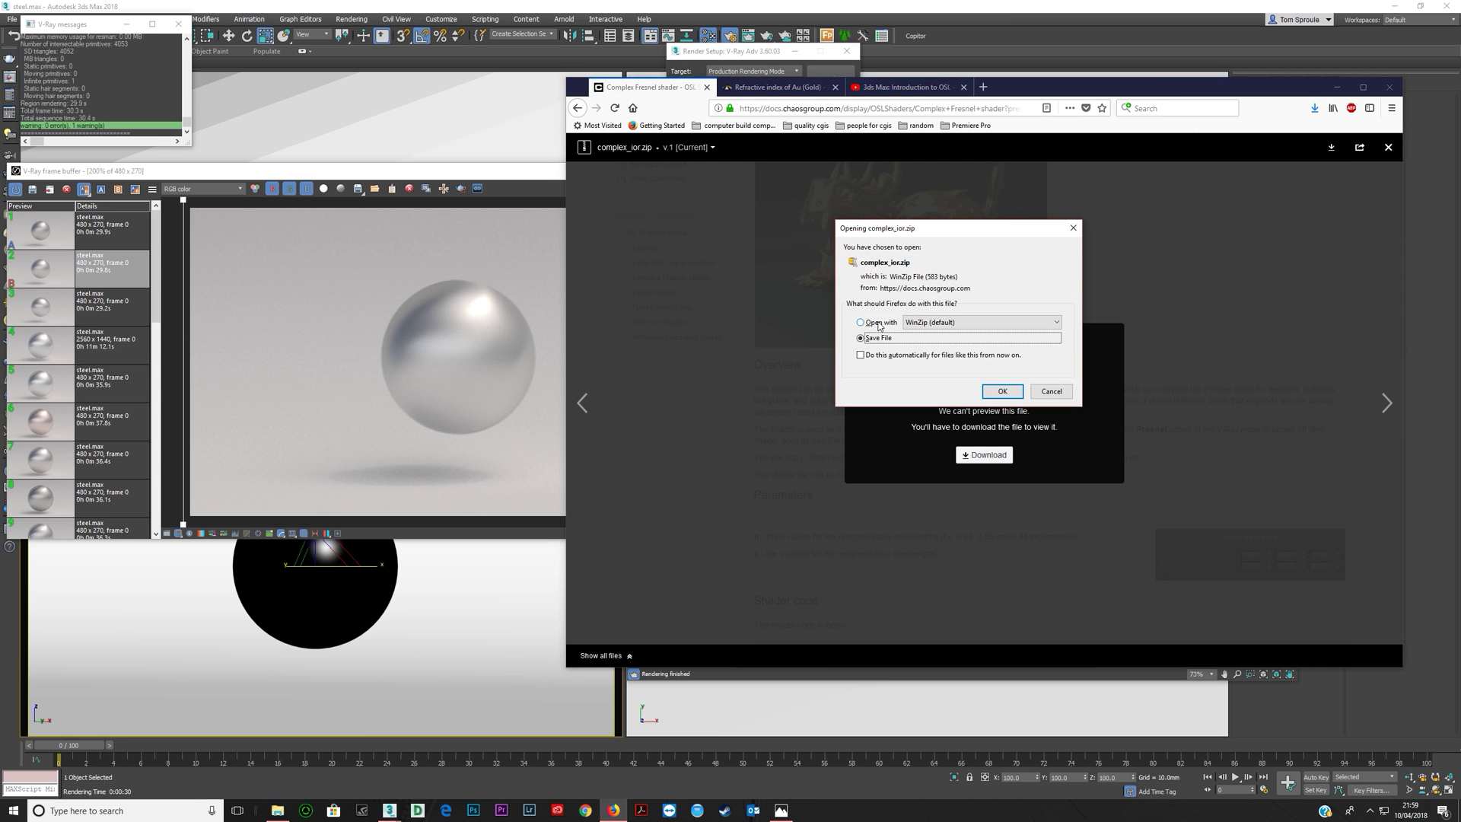
{"action": "key", "text": "Return"}
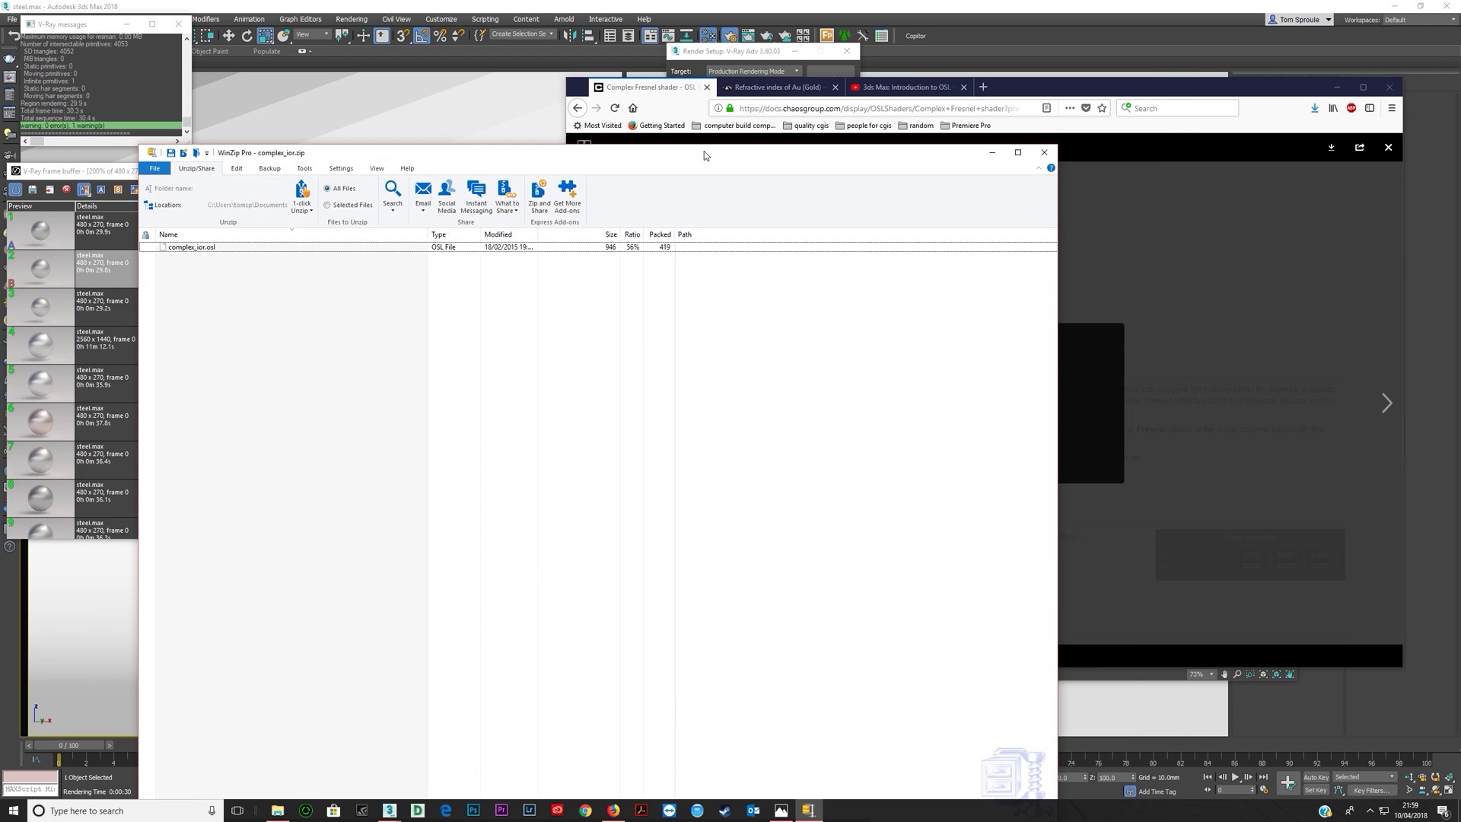
{"action": "left_click", "coordinate": [311, 171]}
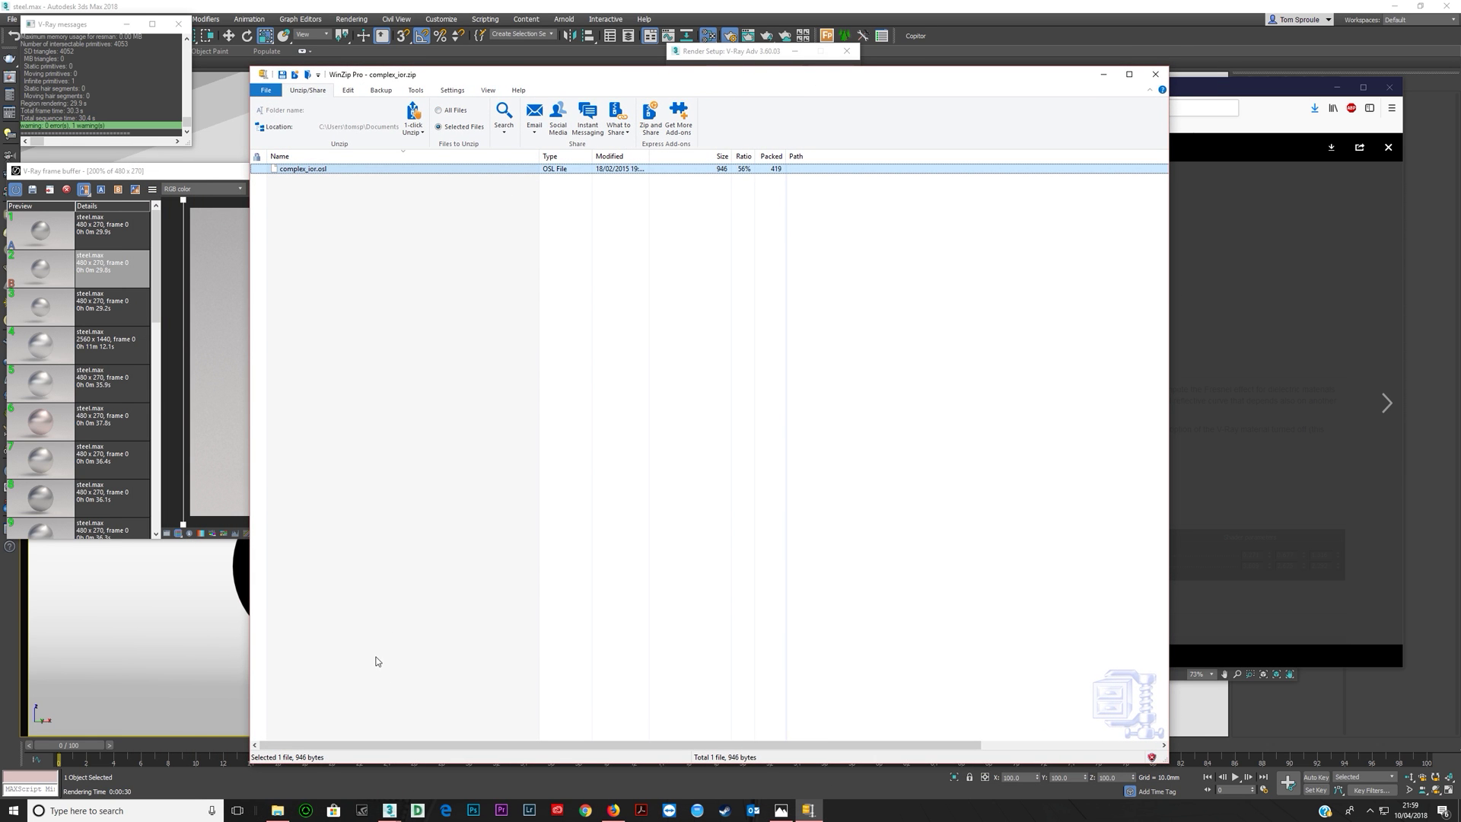
- In File Explorer, open the osl folder inside Program Files > Autodesk > 3ds Max 2018
{"action": "key", "text": "alt+Tab"}
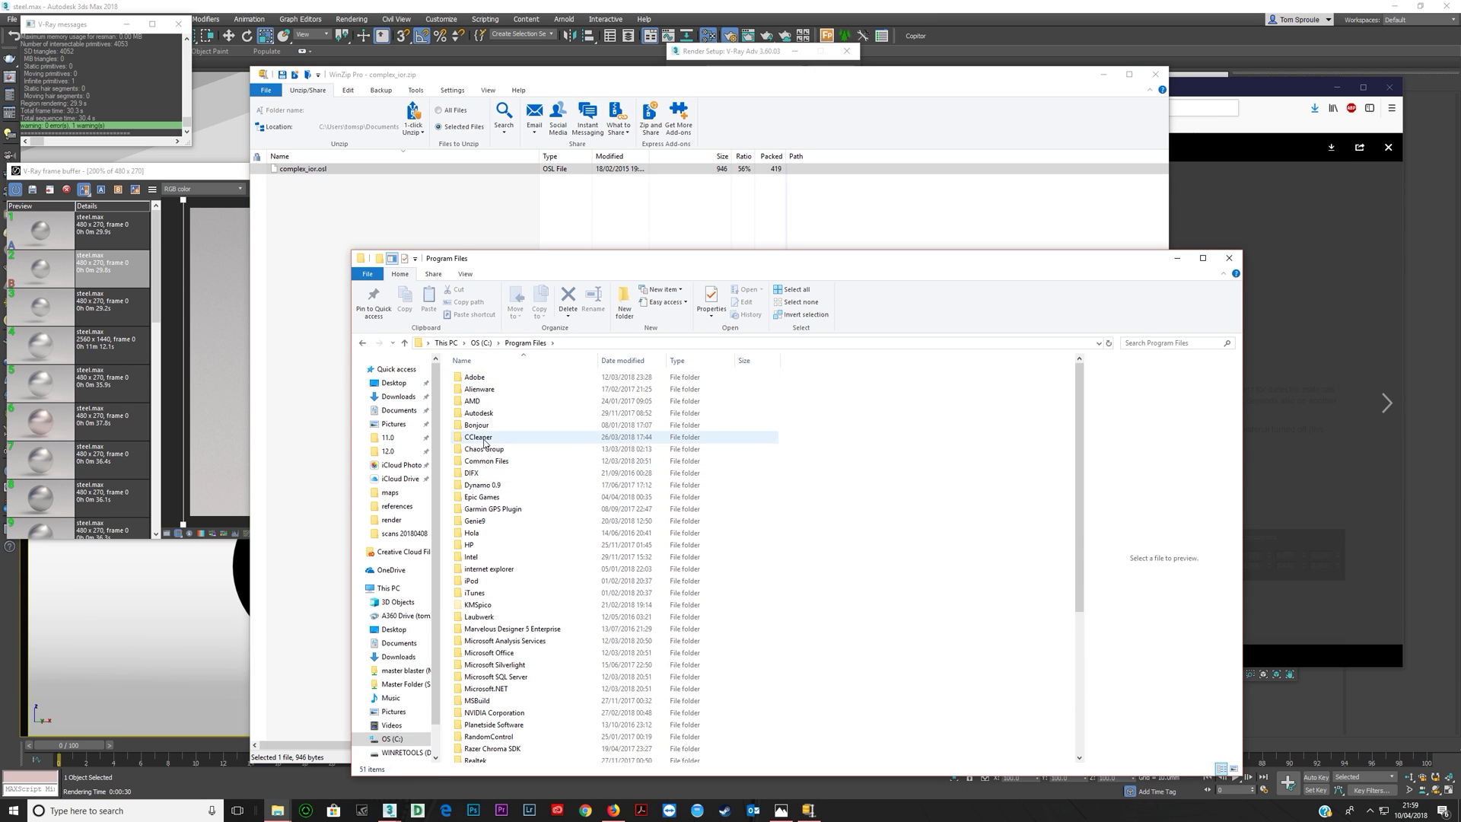
{"action": "double_click", "coordinate": [480, 414]}
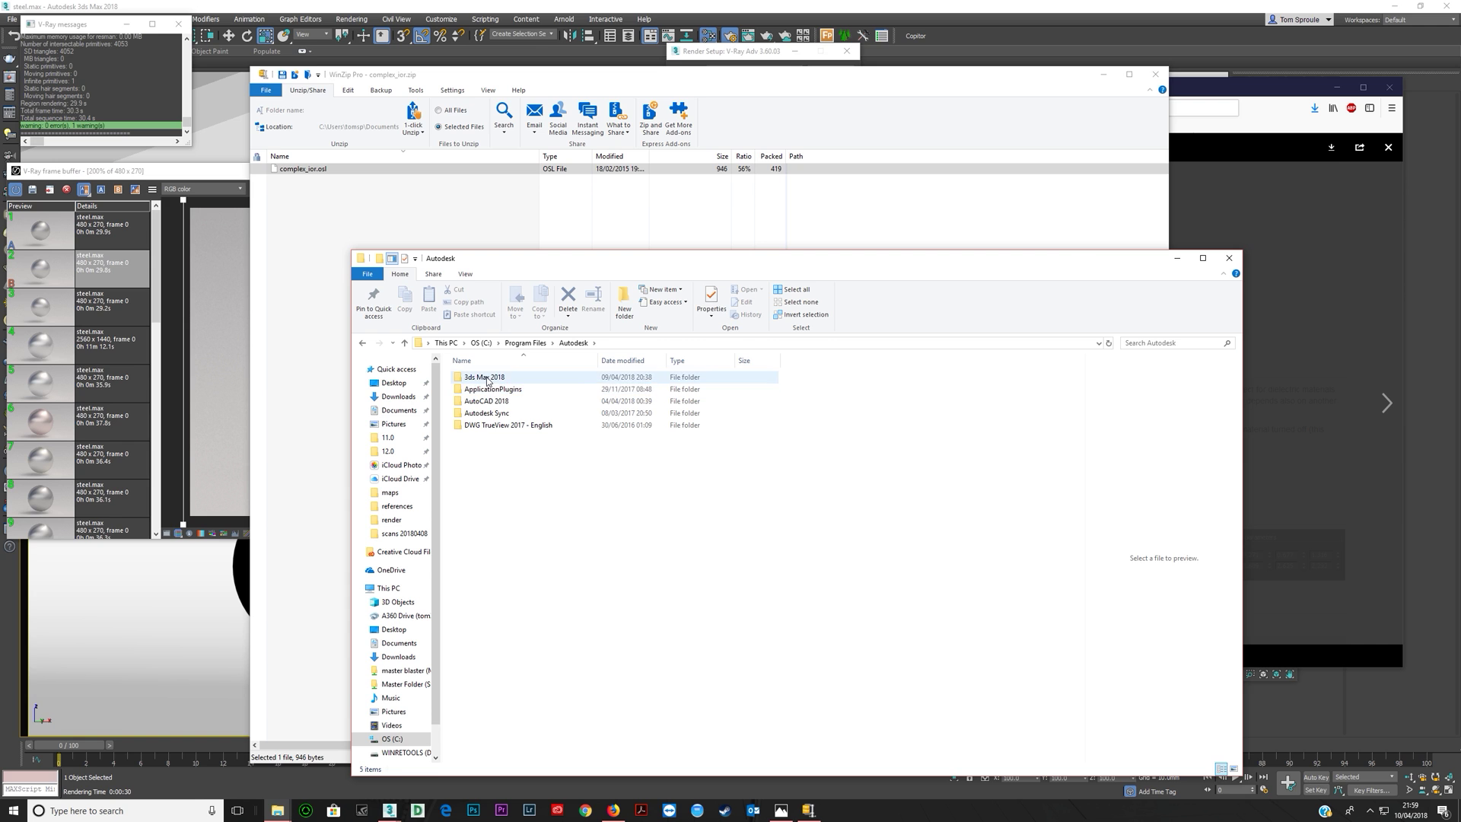
{"action": "double_click", "coordinate": [485, 378]}
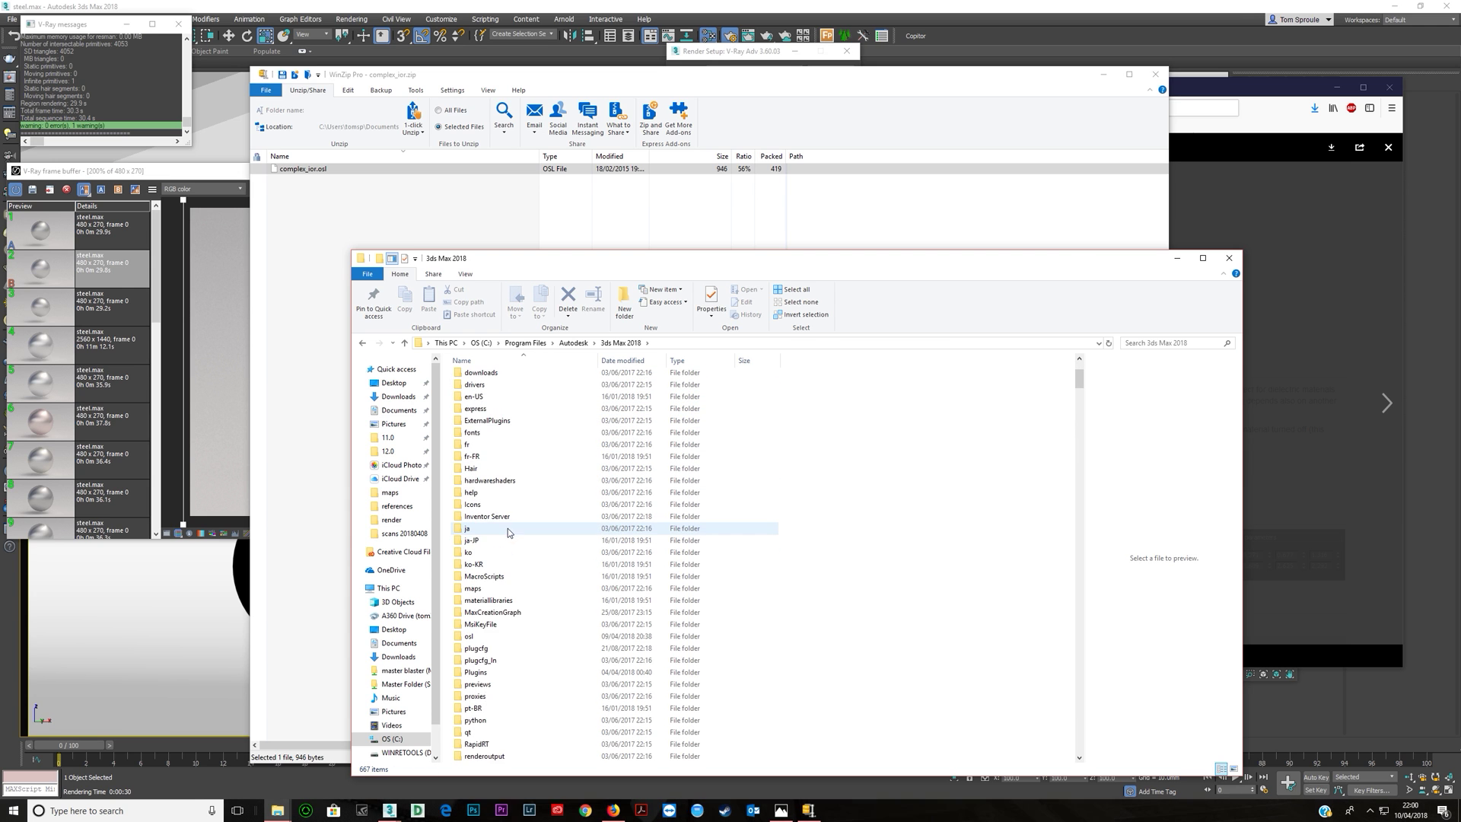
{"action": "scroll", "coordinate": [480, 557], "scroll_direction": "up", "scroll_amount": 1}
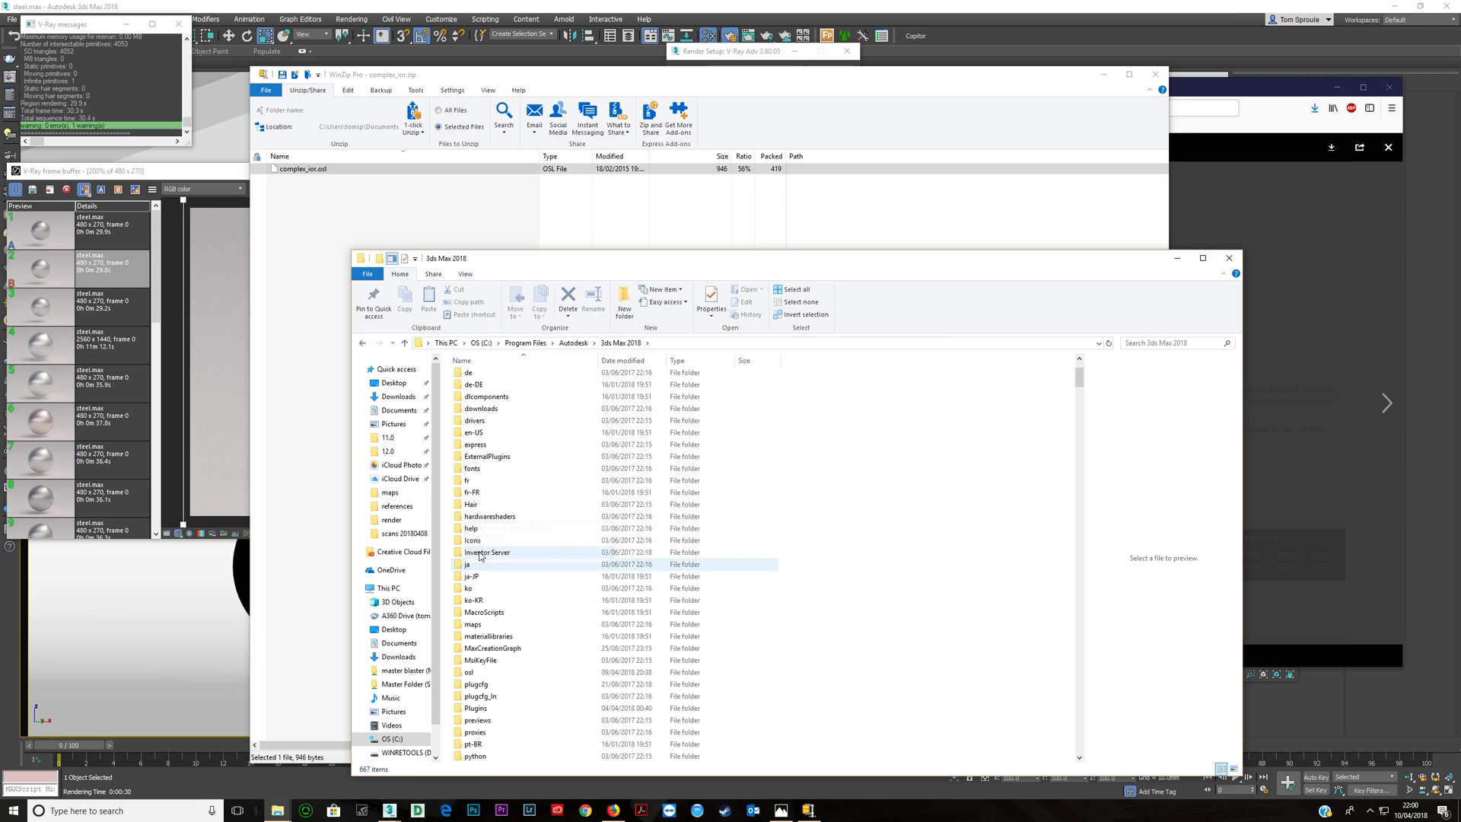
{"action": "right_click", "coordinate": [805, 522]}
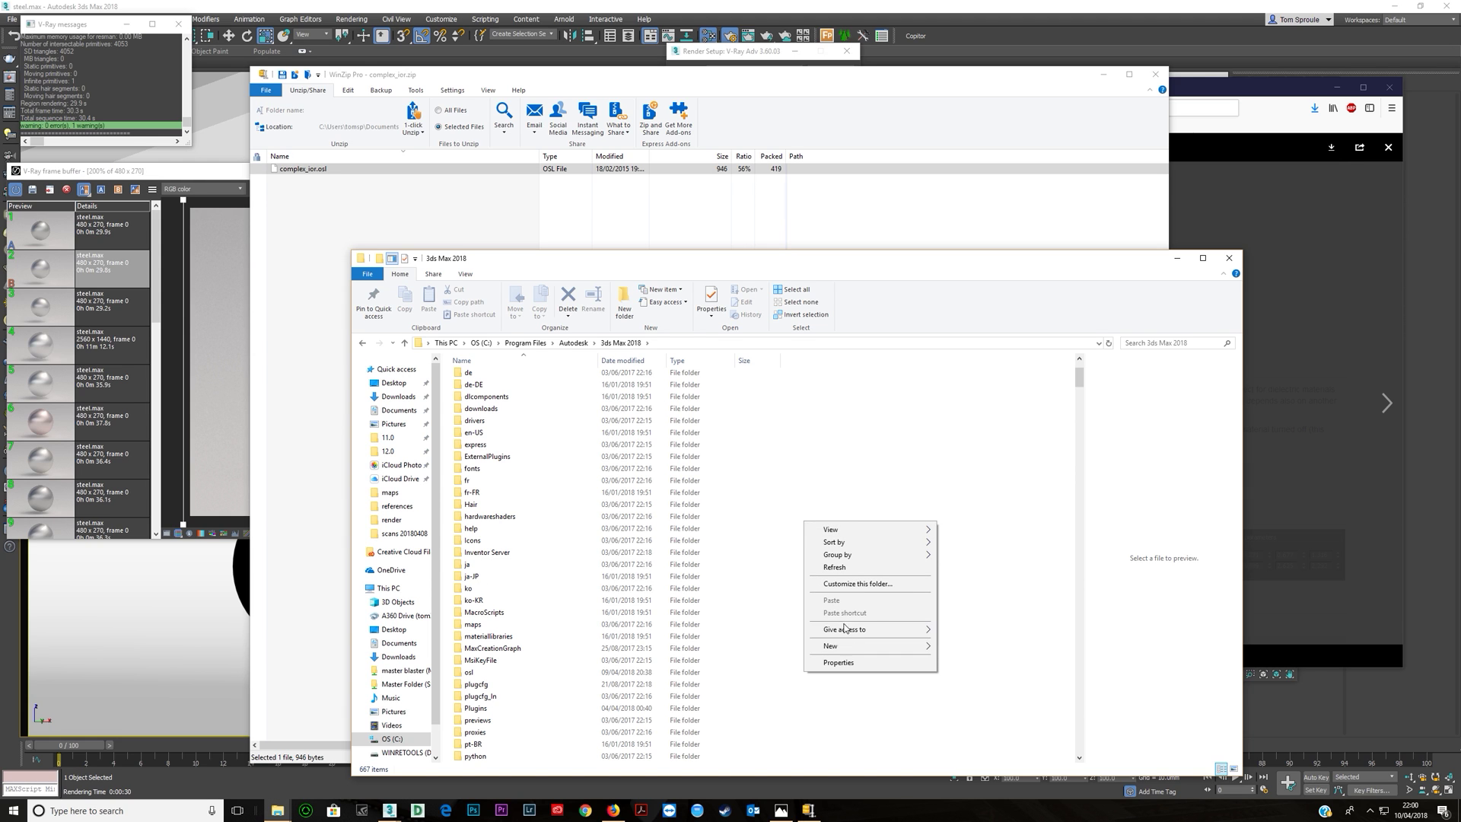
{"action": "mouse_move", "coordinate": [849, 652]}
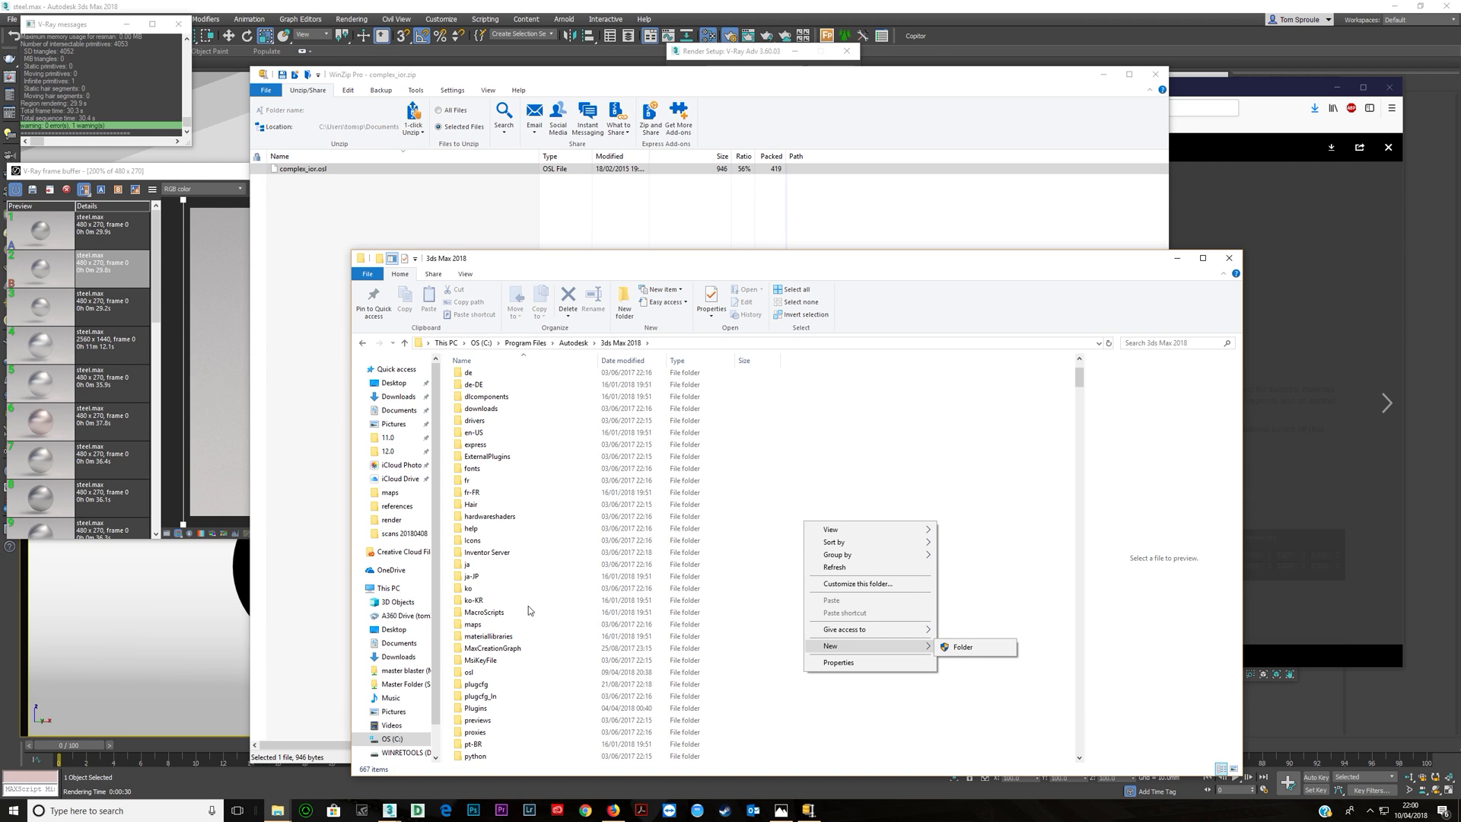
{"action": "left_click", "coordinate": [483, 542]}
{"action": "scroll", "coordinate": [479, 579], "scroll_direction": "down", "scroll_amount": 2}
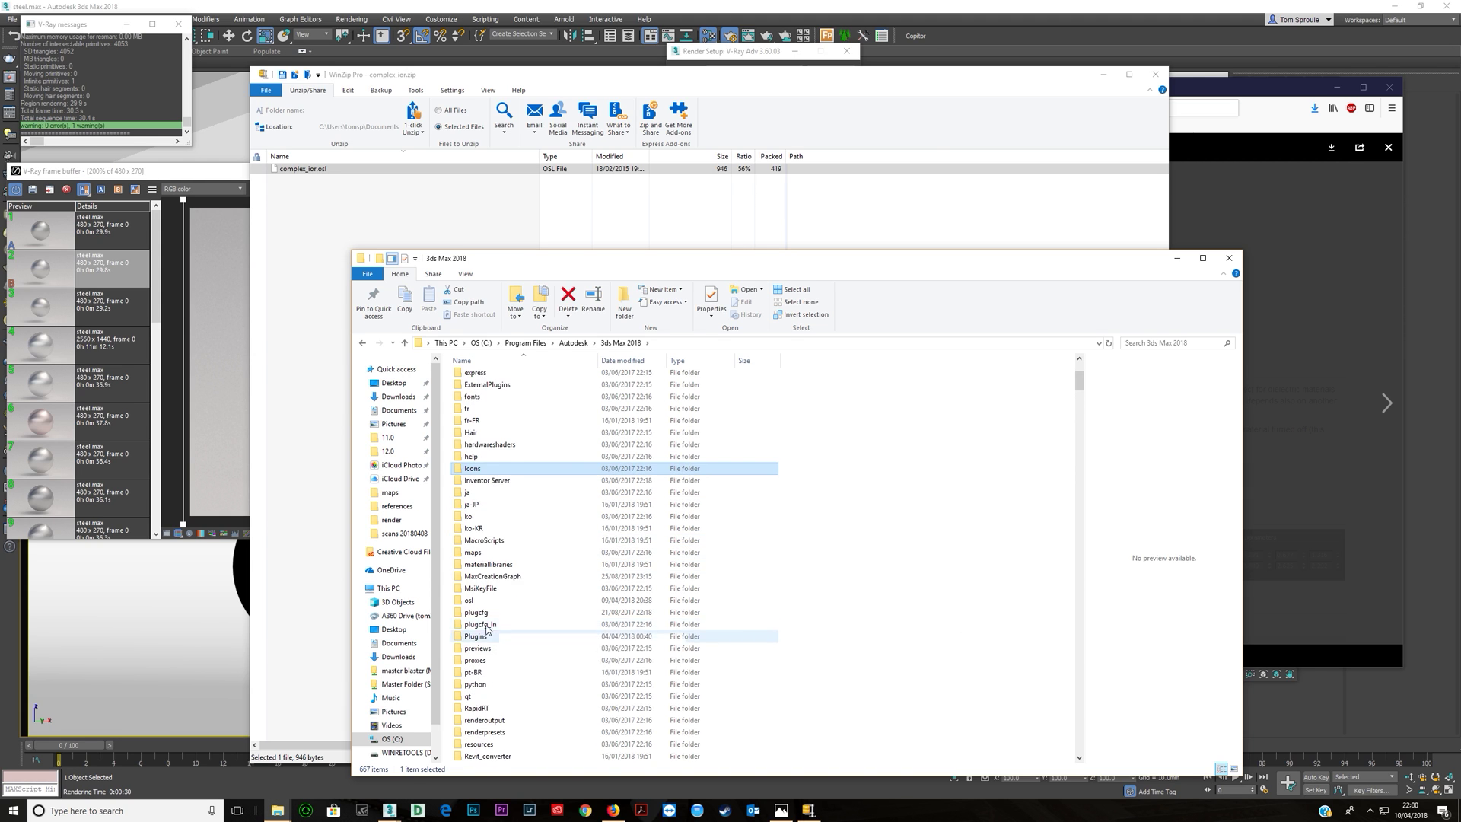
{"action": "double_click", "coordinate": [476, 604]}
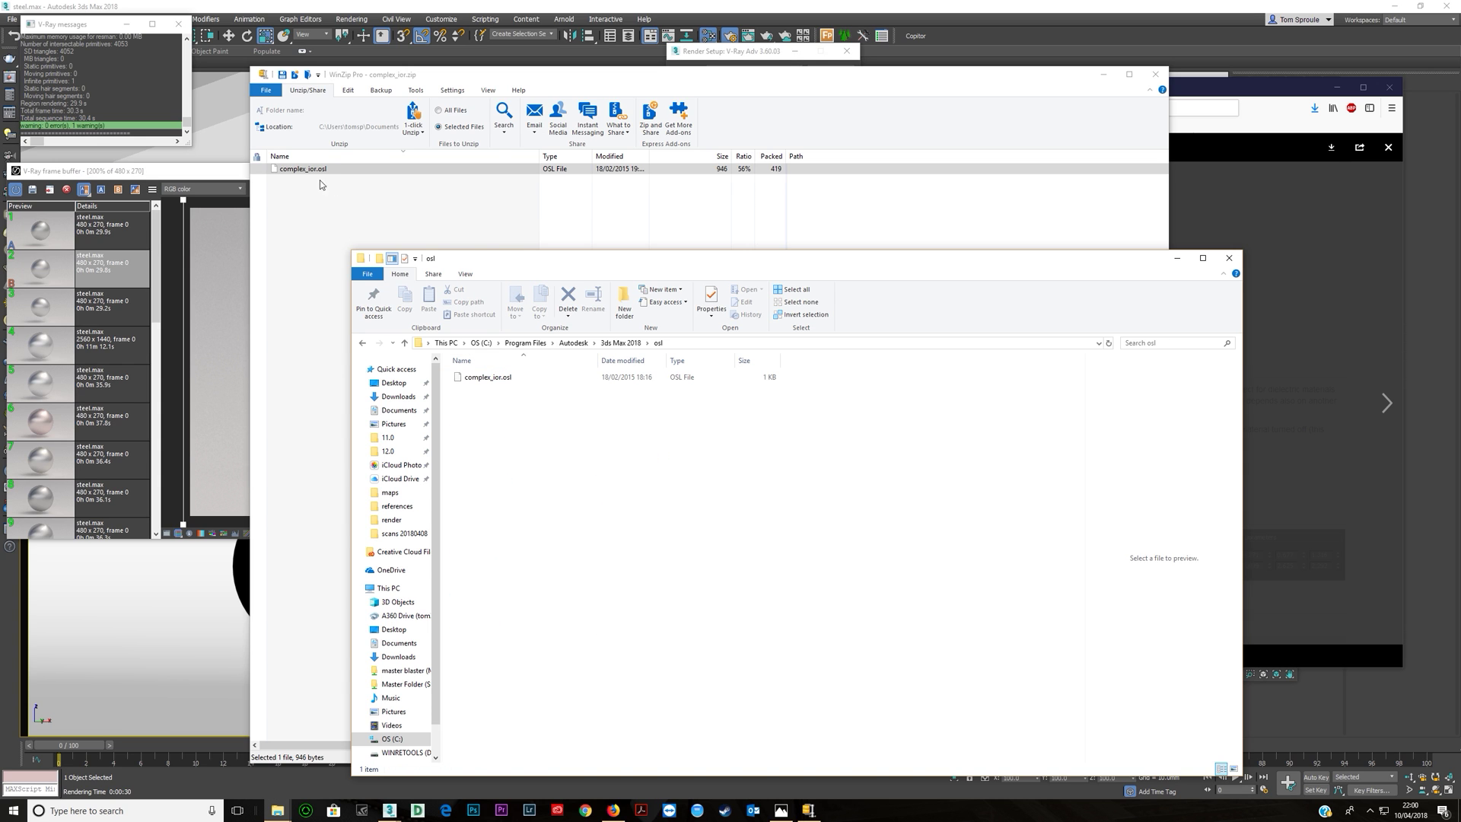
- Extract complex_ior.osl from the archive into the osl folder, replacing the existing file with administrator permission
{"action": "left_click_drag", "start_coordinate": [579, 258], "coordinate": [884, 248]}
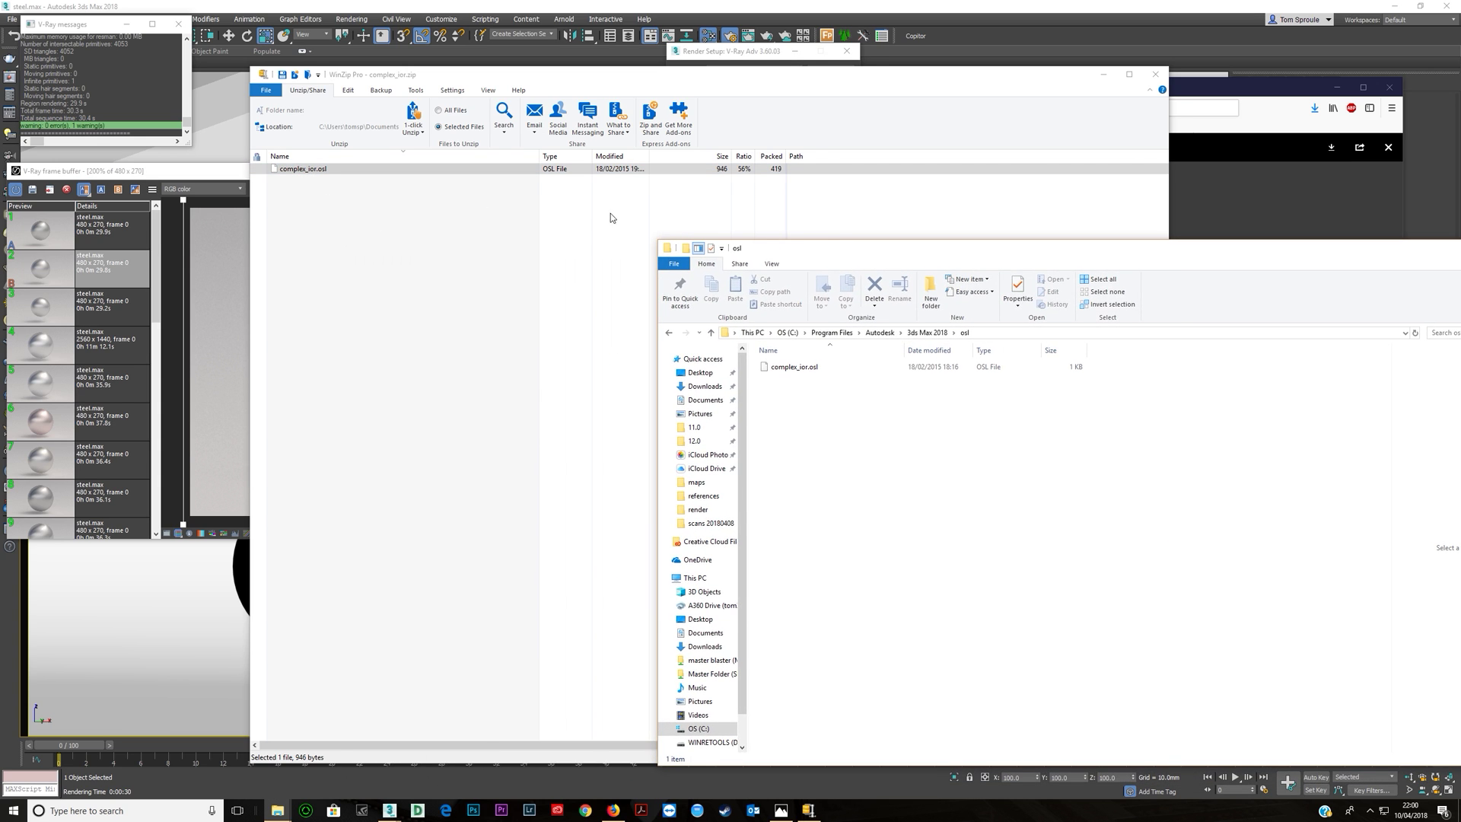
{"action": "left_click_drag", "start_coordinate": [342, 168], "coordinate": [1231, 466]}
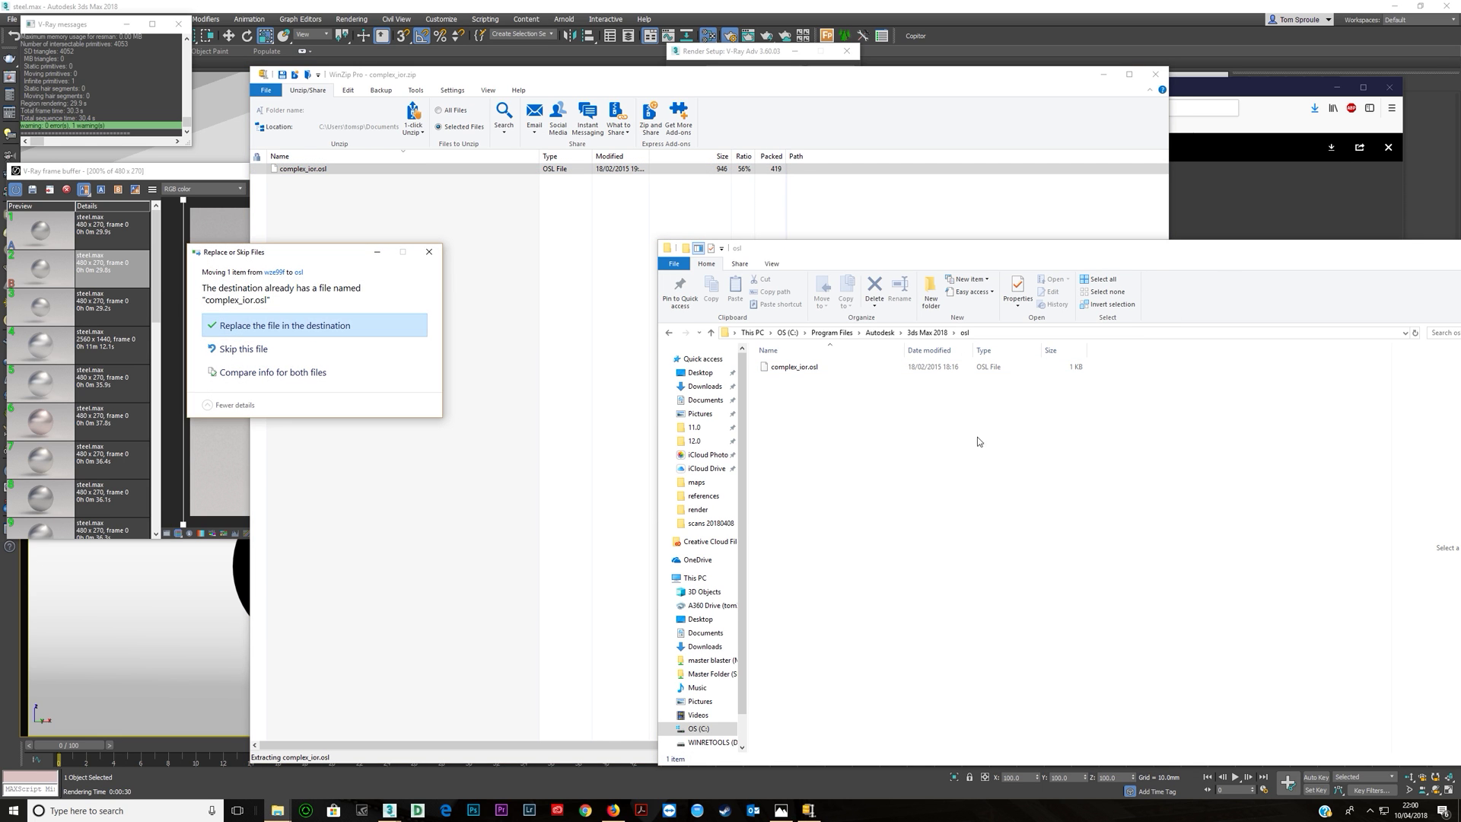
{"action": "left_click", "coordinate": [268, 325]}
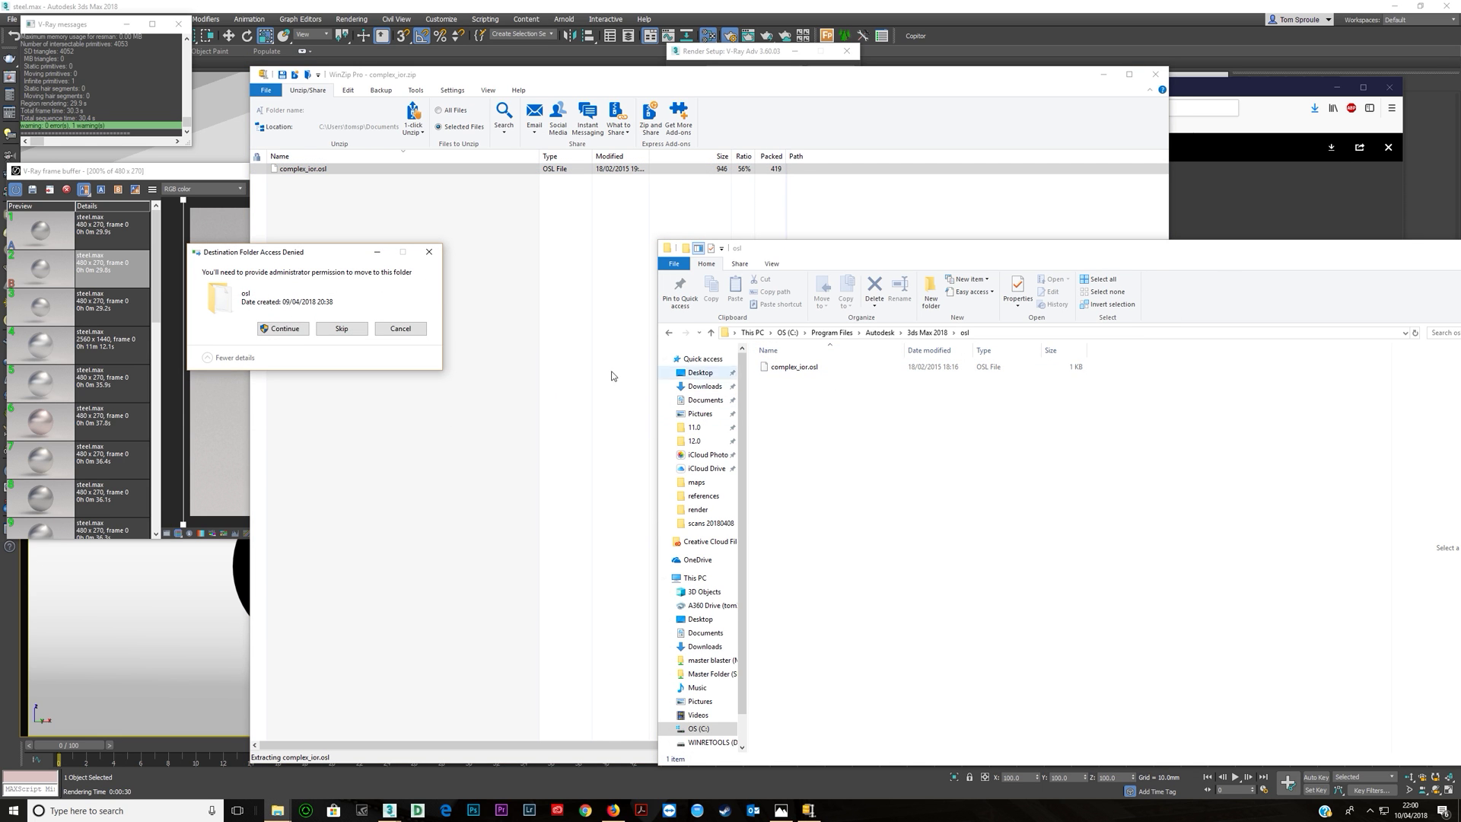
{"action": "left_click", "coordinate": [285, 329]}
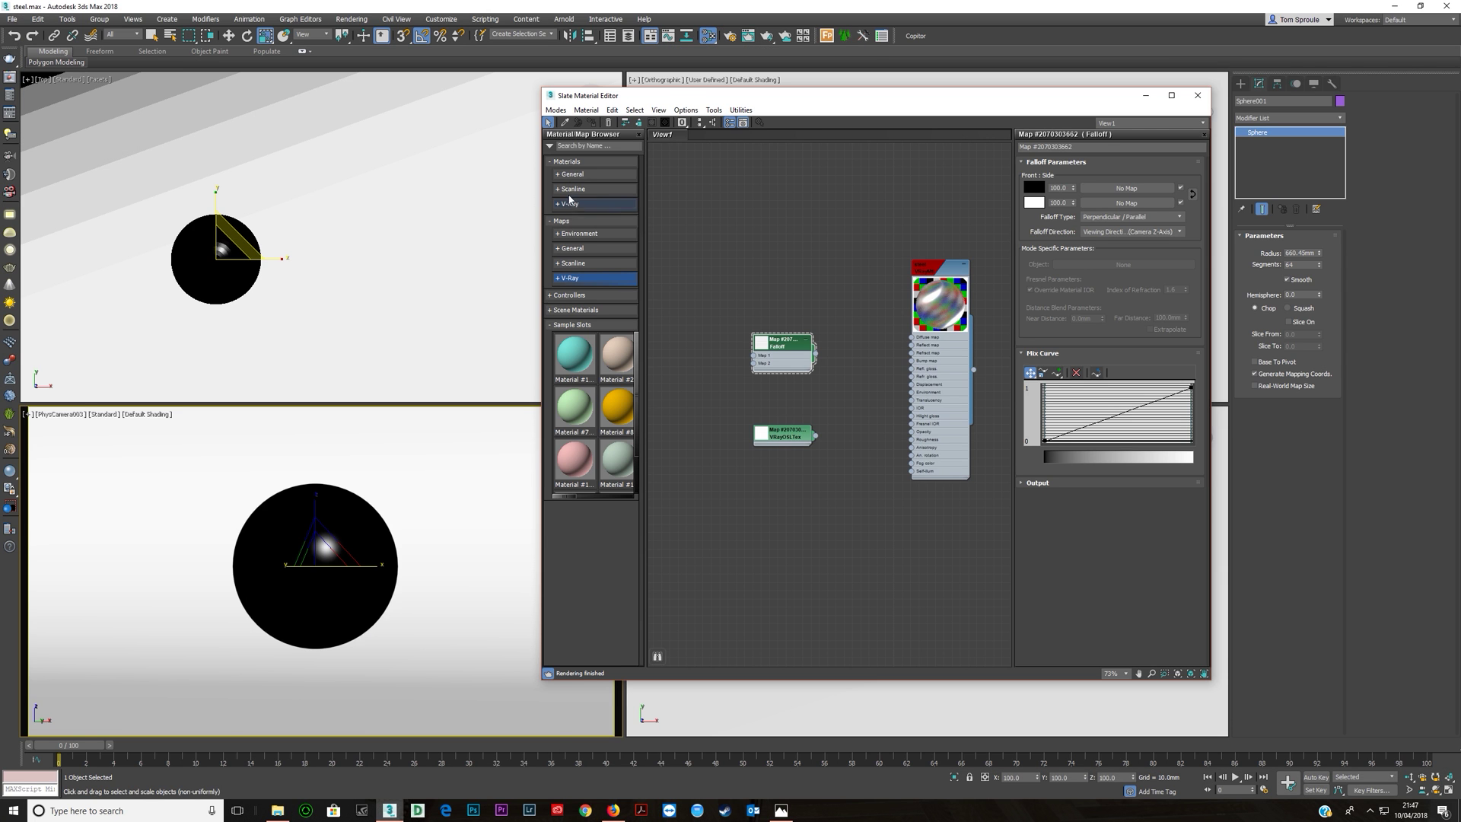
- In 3ds Max, add a VRayMtl node to the Slate view with an enlarged preview, shaded viewport display and preview background
{"action": "left_click", "coordinate": [570, 202]}
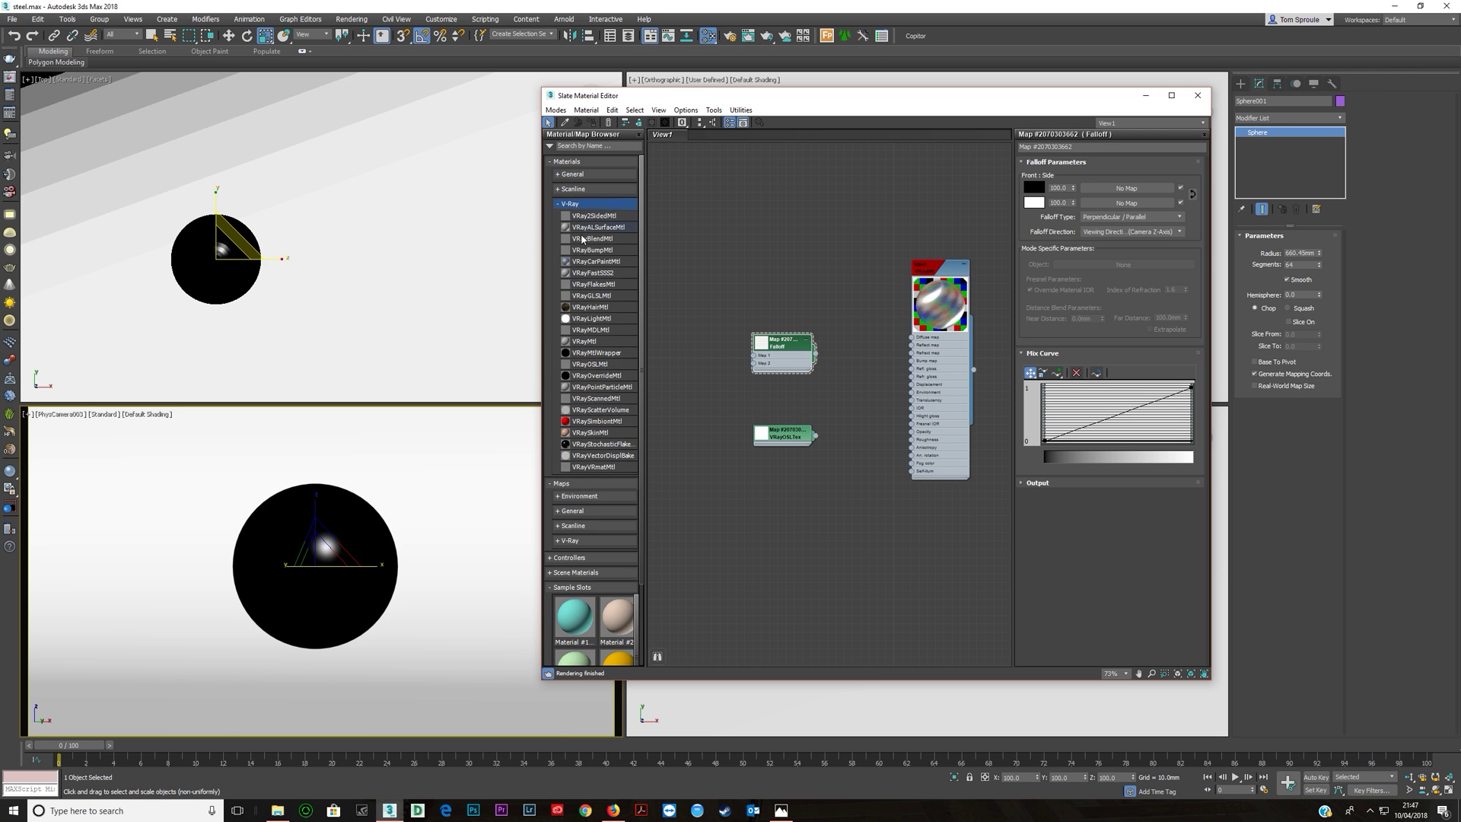
{"action": "left_click_drag", "start_coordinate": [584, 341], "coordinate": [863, 369]}
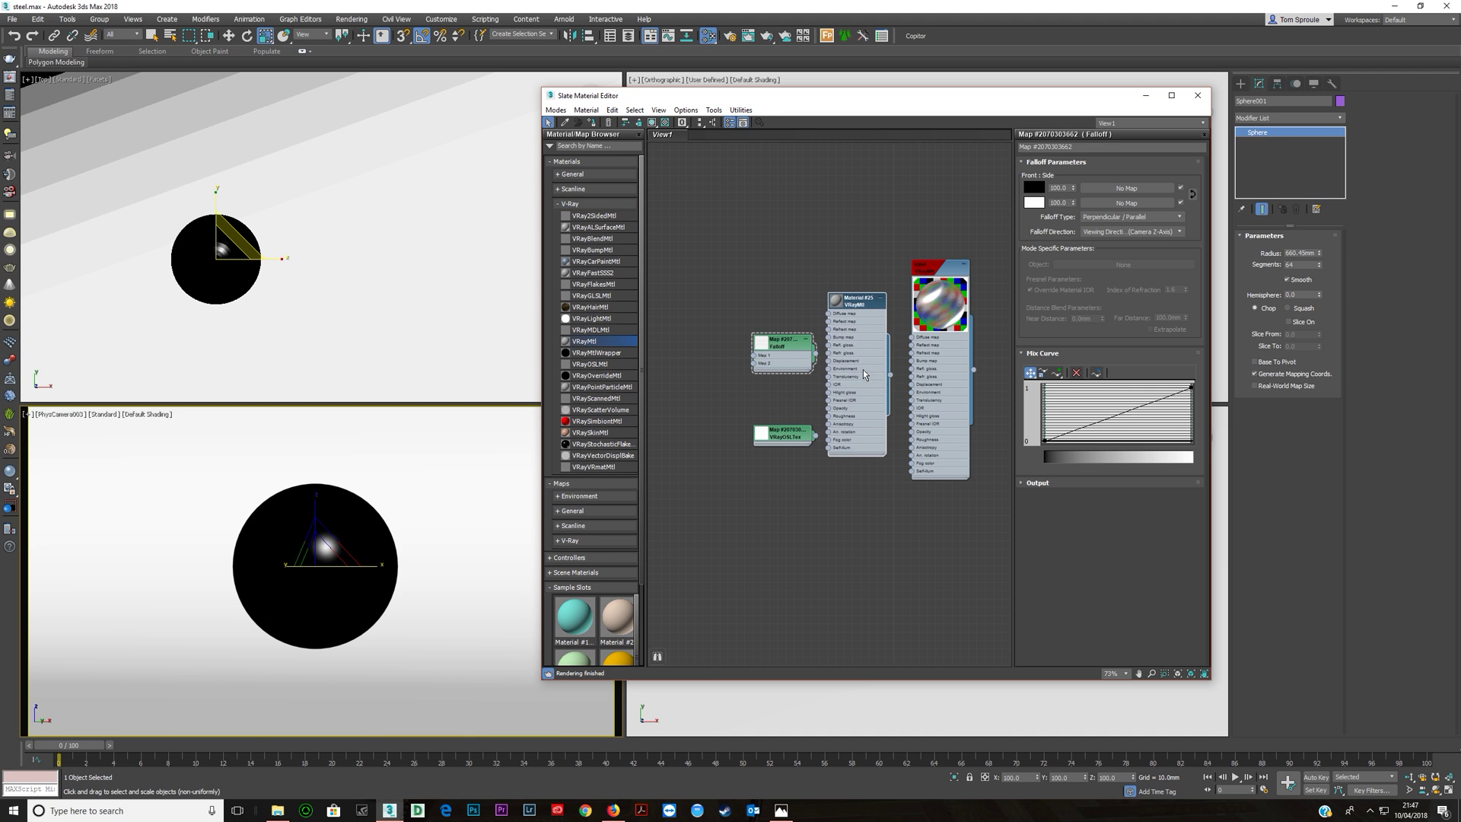
{"action": "double_click", "coordinate": [837, 305]}
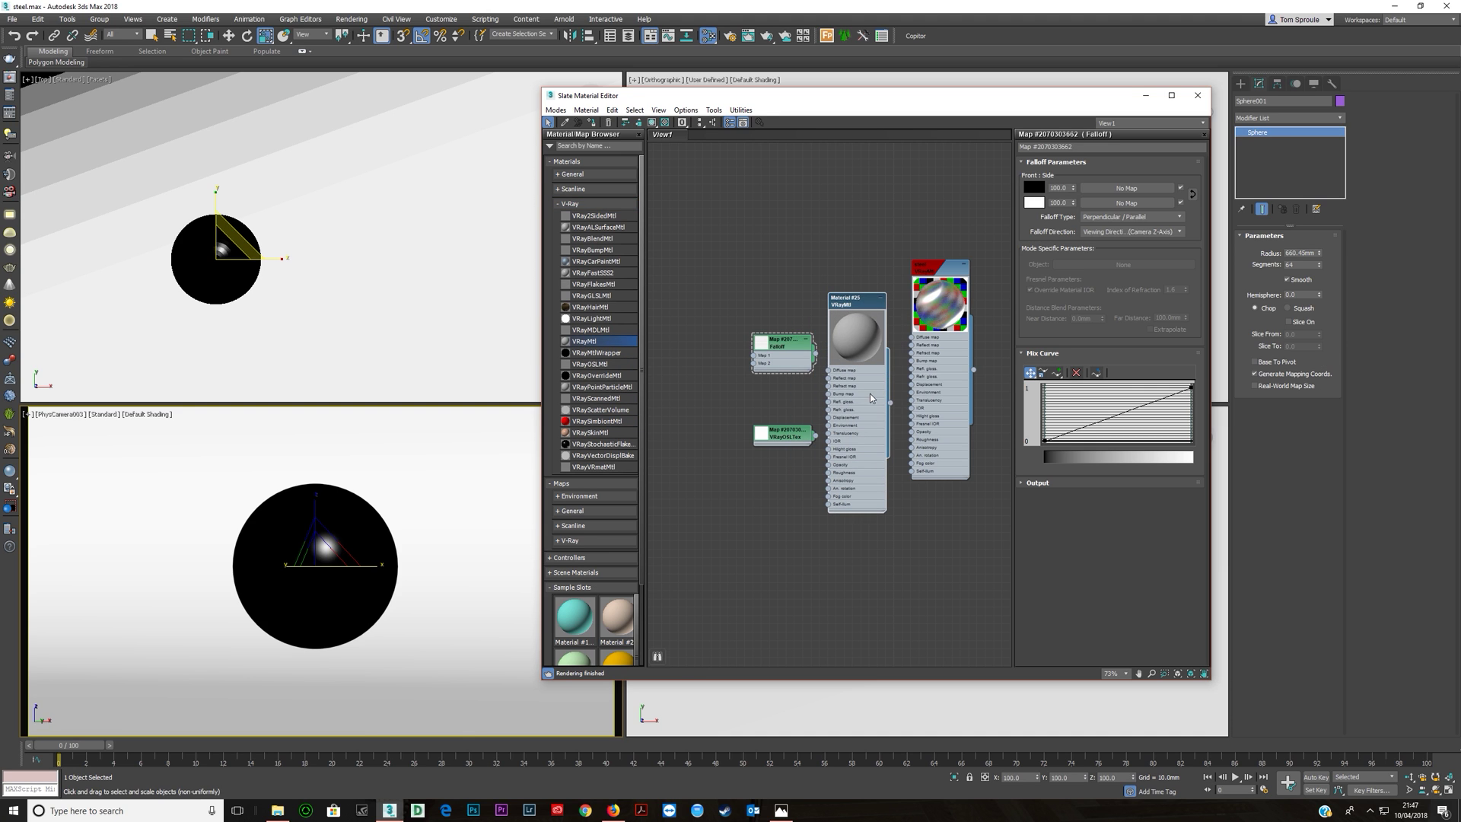
{"action": "left_click", "coordinate": [653, 123]}
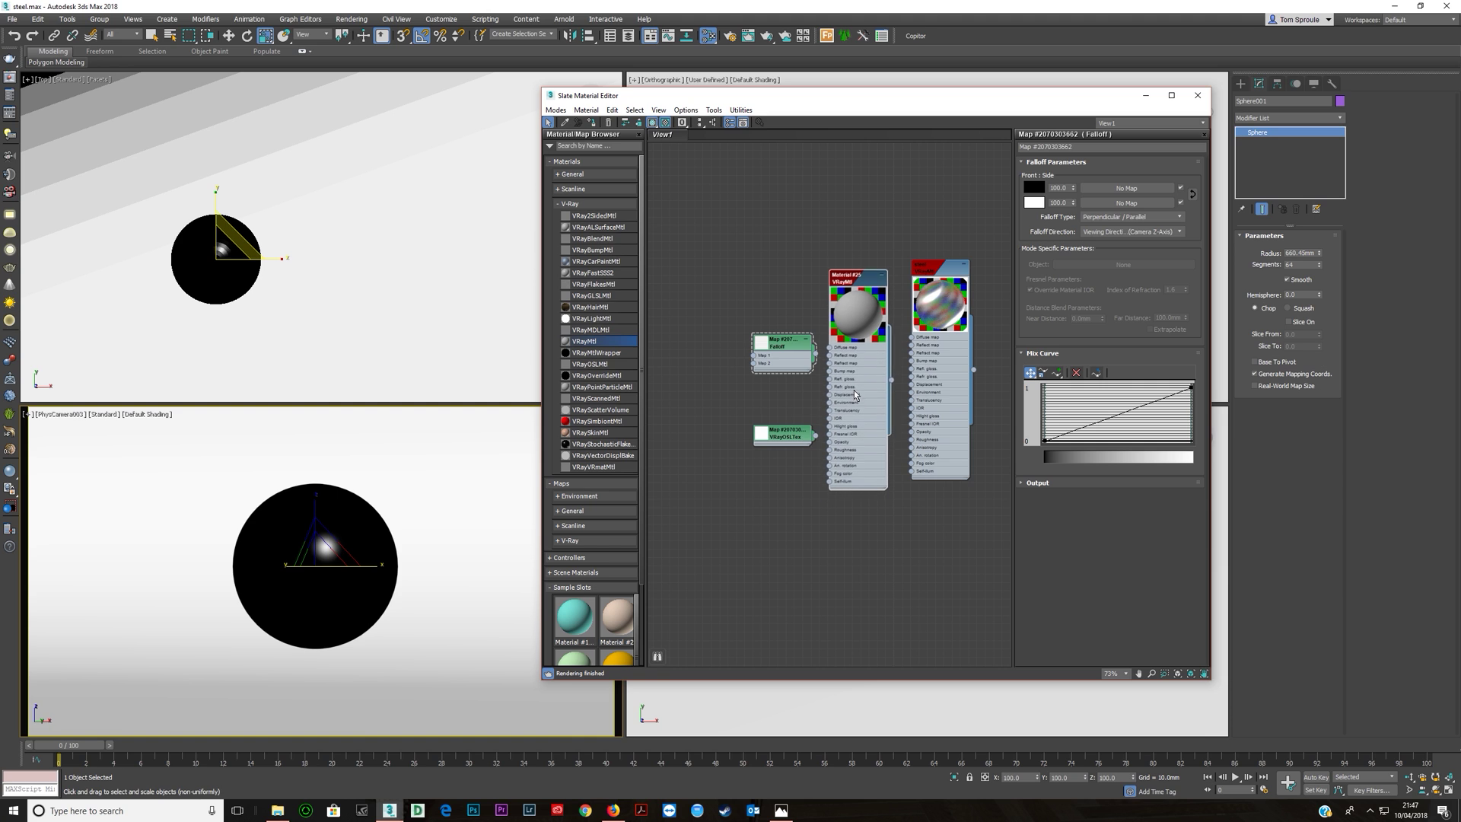
- Assign the new VRayMtl to the selected sphere, then move the Falloff node away from it and show the VRayMtl's parameters
{"action": "left_click", "coordinate": [591, 123]}
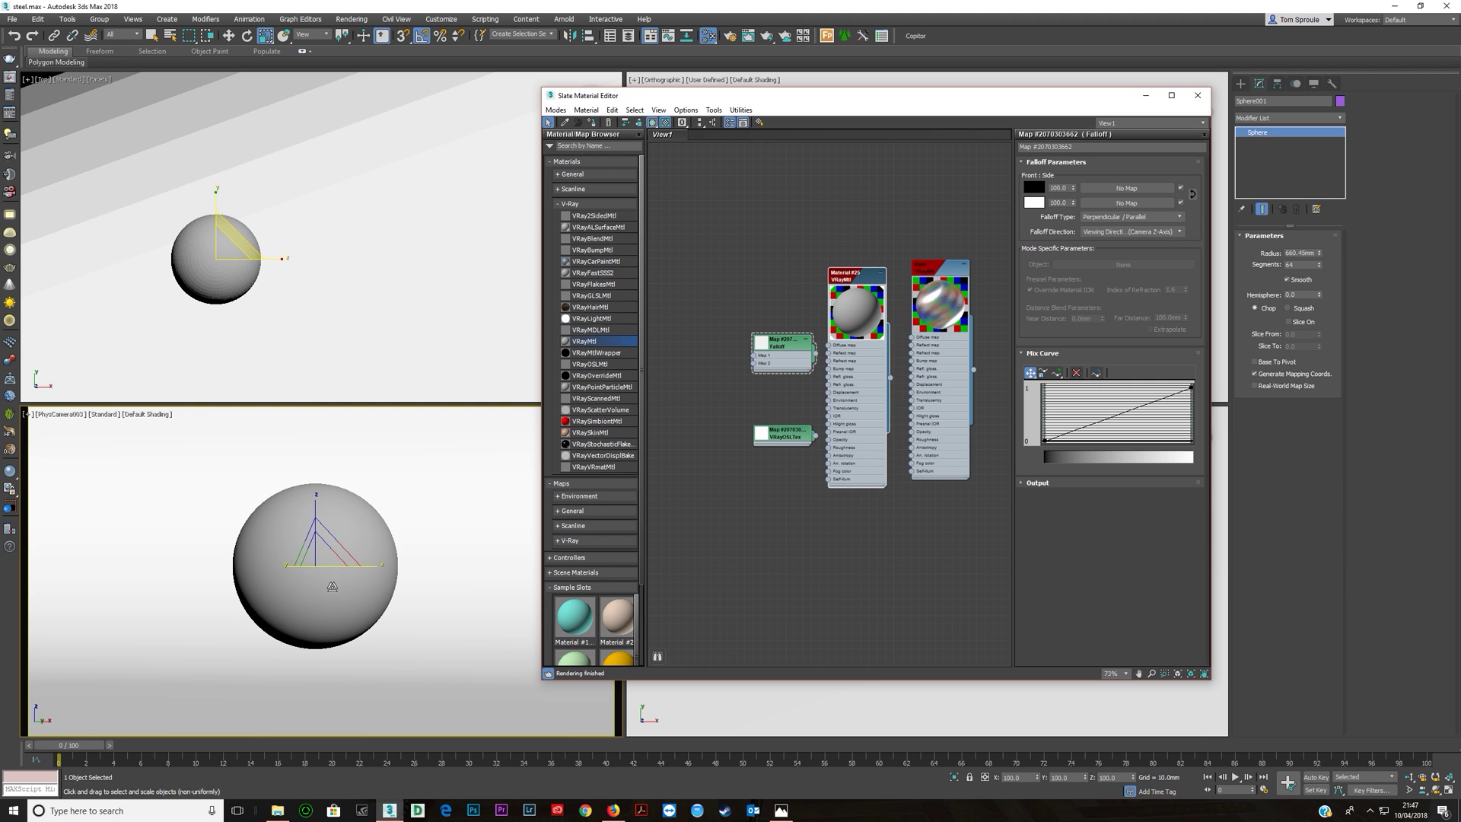
{"action": "left_click_drag", "start_coordinate": [792, 344], "coordinate": [726, 336]}
{"action": "double_click", "coordinate": [854, 382]}
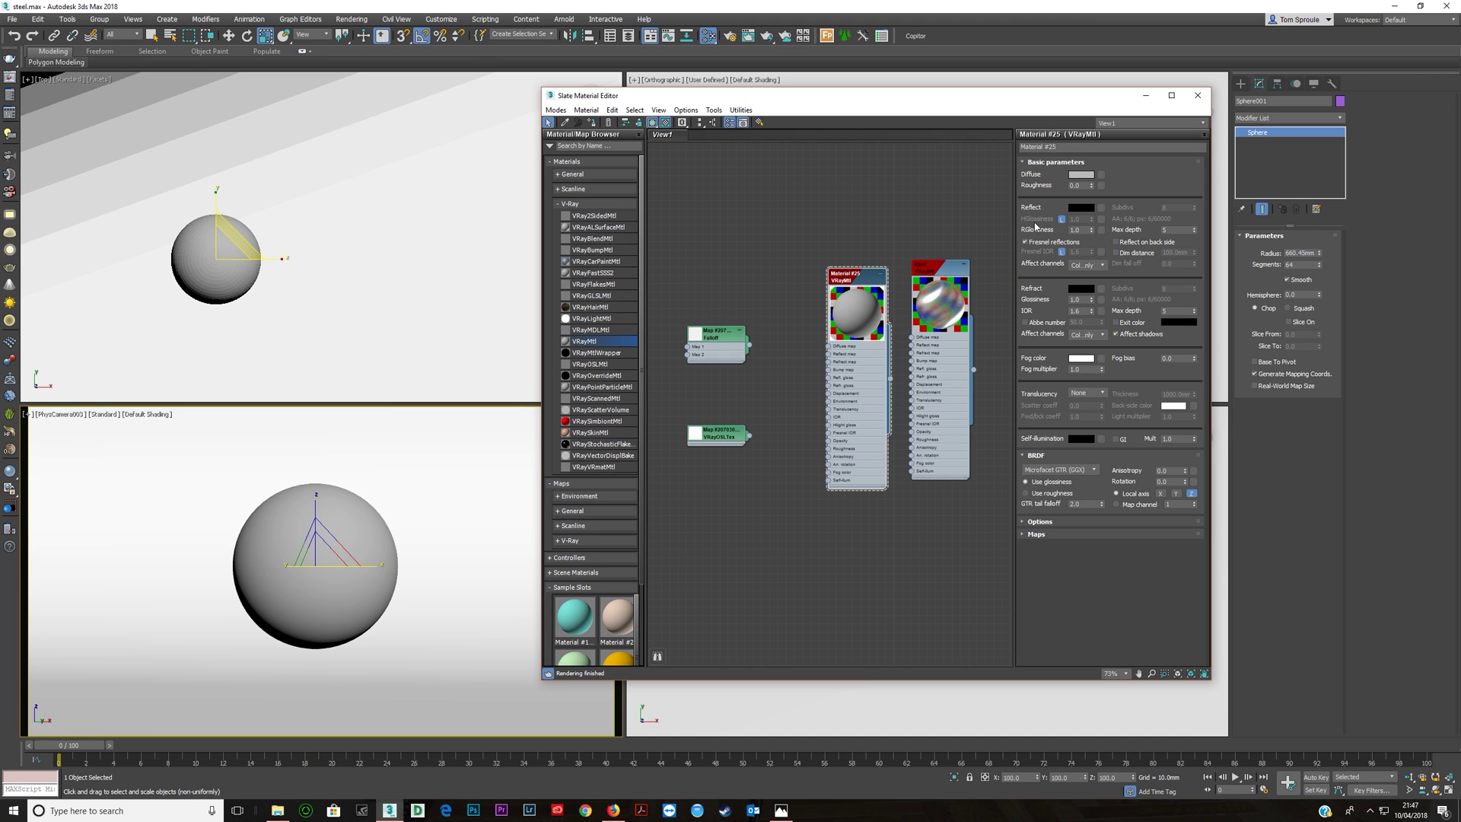
- Set the VRayMtl's diffuse colour to pure black
{"action": "left_click", "coordinate": [1082, 175]}
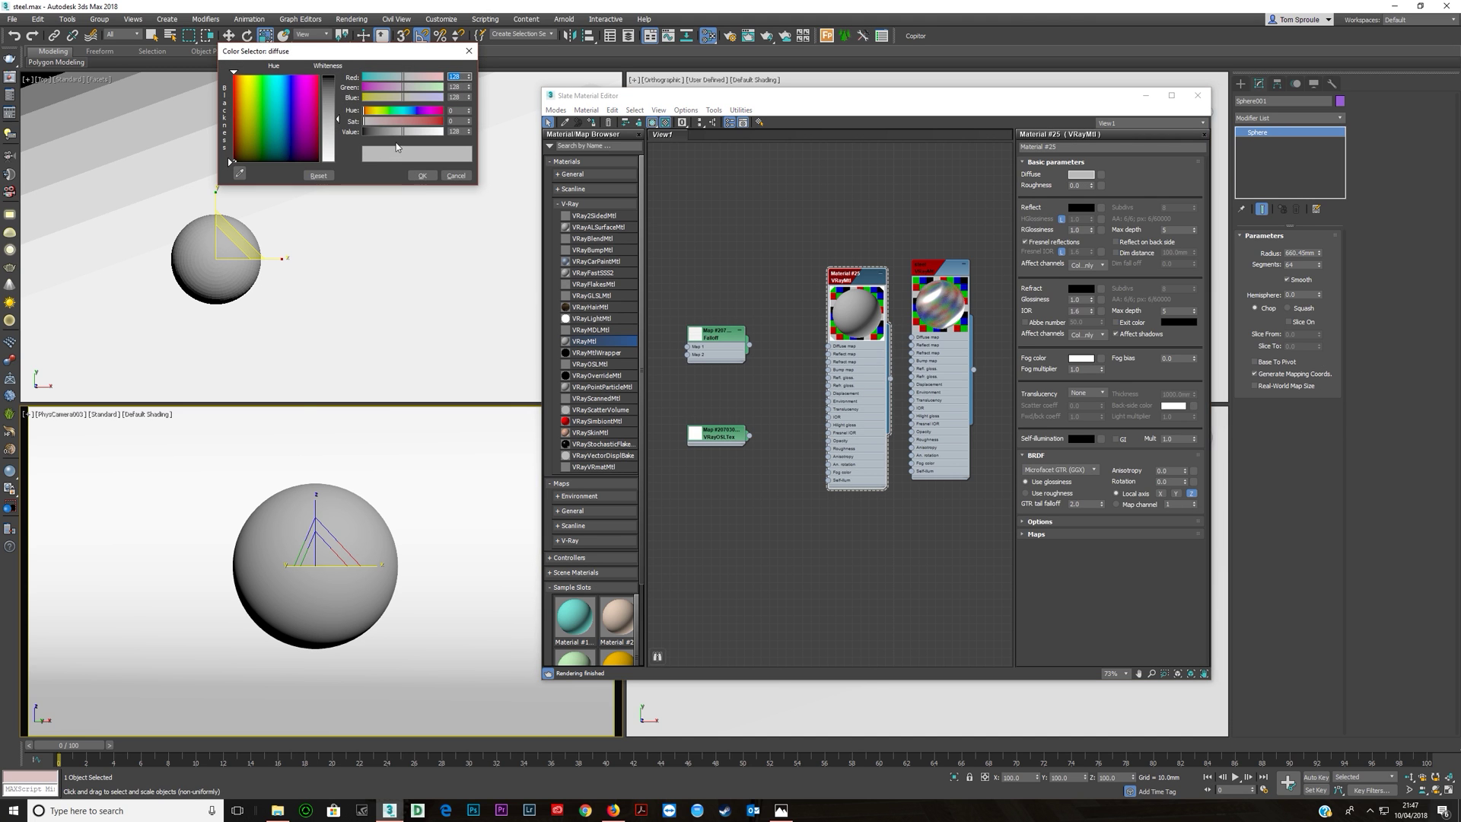
{"action": "left_click_drag", "start_coordinate": [402, 132], "coordinate": [364, 131]}
{"action": "left_click", "coordinate": [422, 176]}
- Turn off Fresnel reflections on the VRayMtl and set its reflection colour to a near-white grey with value 221
{"action": "left_click", "coordinate": [1080, 207]}
{"action": "left_click_drag", "start_coordinate": [390, 131], "coordinate": [442, 131]}
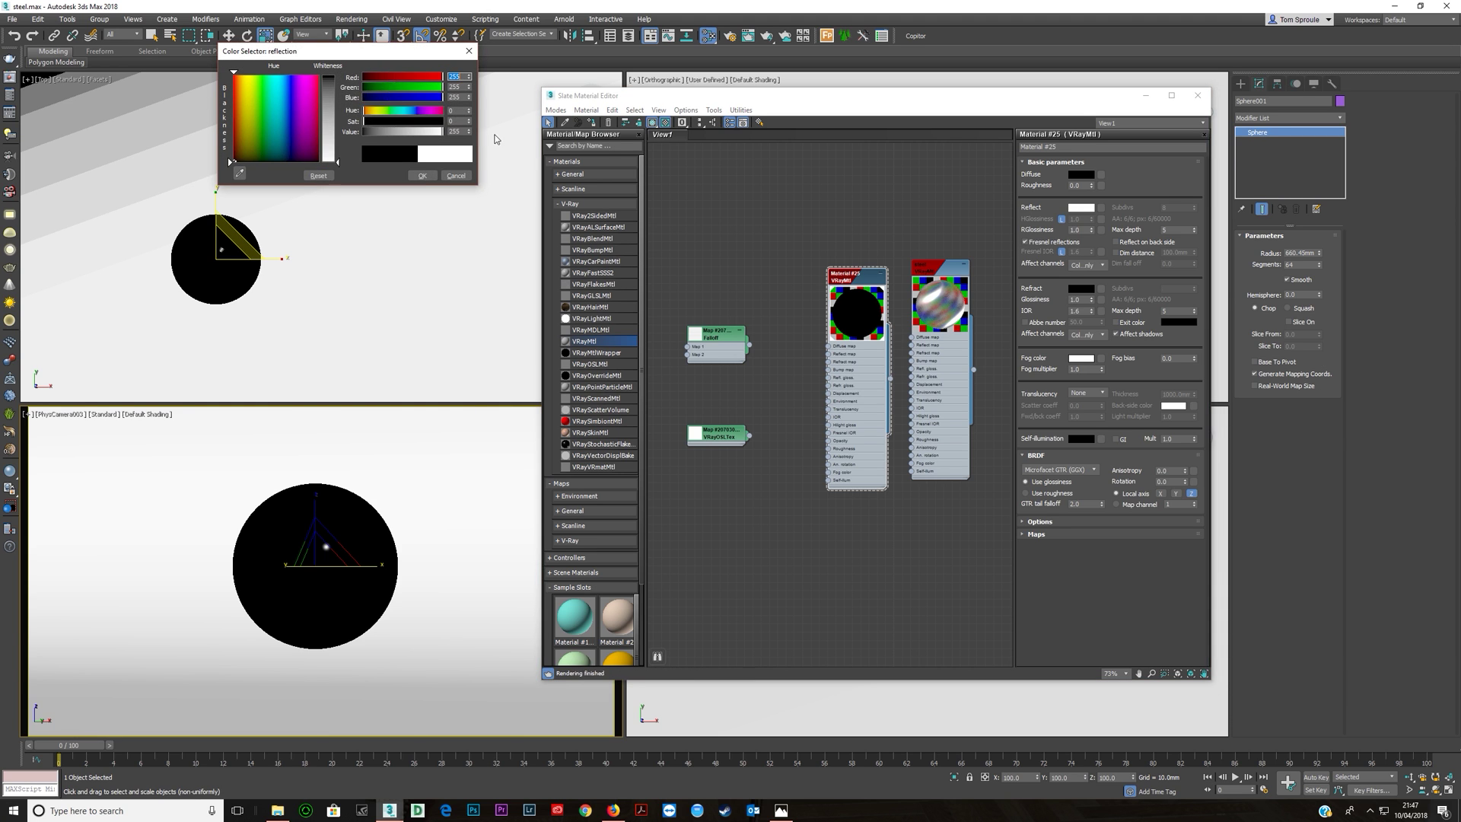
{"action": "left_click", "coordinate": [423, 176]}
{"action": "left_click", "coordinate": [1037, 243]}
{"action": "left_click", "coordinate": [1081, 207]}
{"action": "left_click_drag", "start_coordinate": [441, 132], "coordinate": [432, 135]}
- Lower the VRayMtl's reflection glossiness to about 0.5 and name the material steel
{"action": "left_click_drag", "start_coordinate": [1092, 229], "coordinate": [1098, 261]}
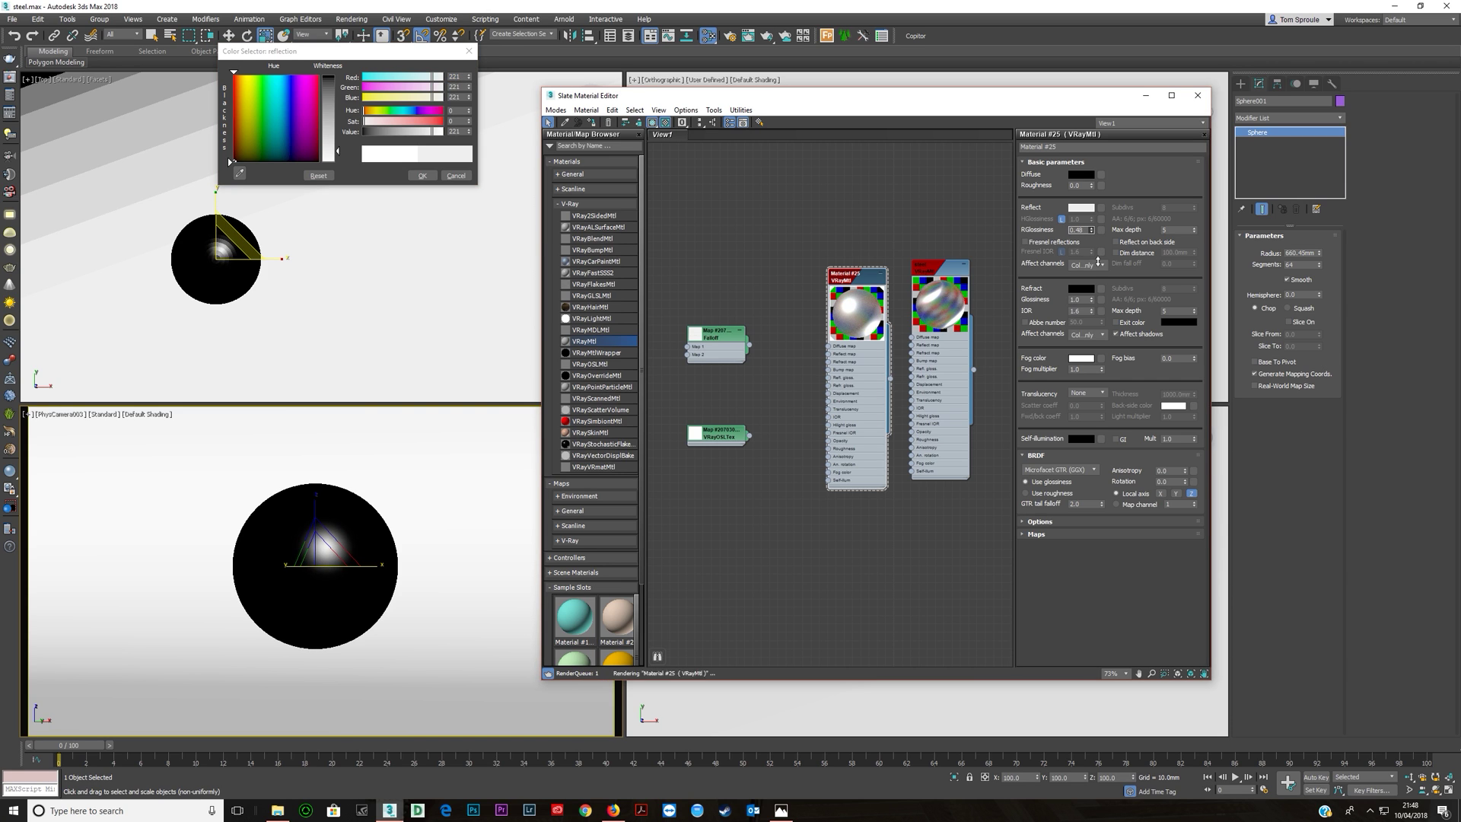
{"action": "left_click", "coordinate": [1092, 227]}
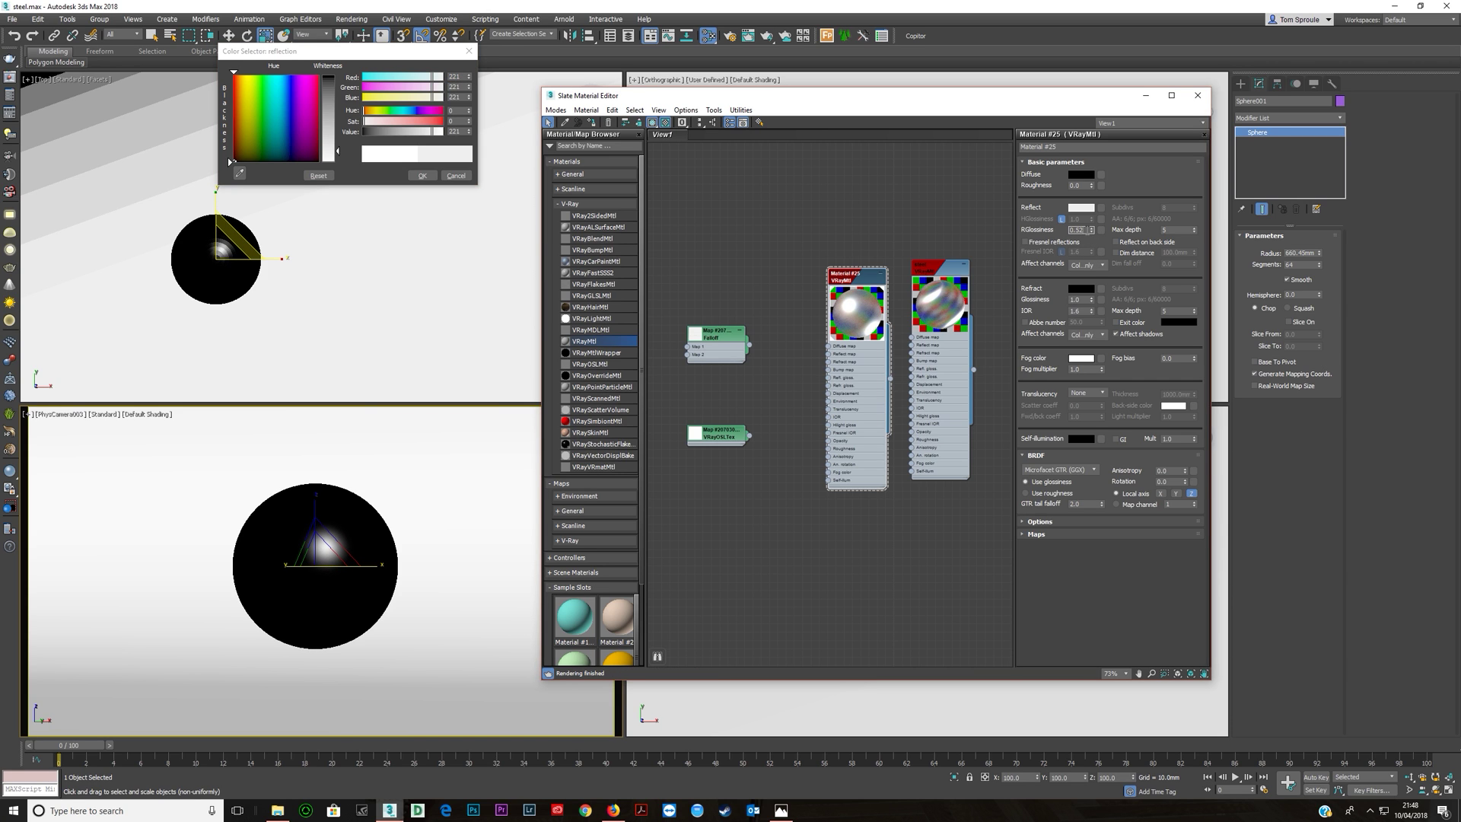
{"action": "type", "text": "STEE"}
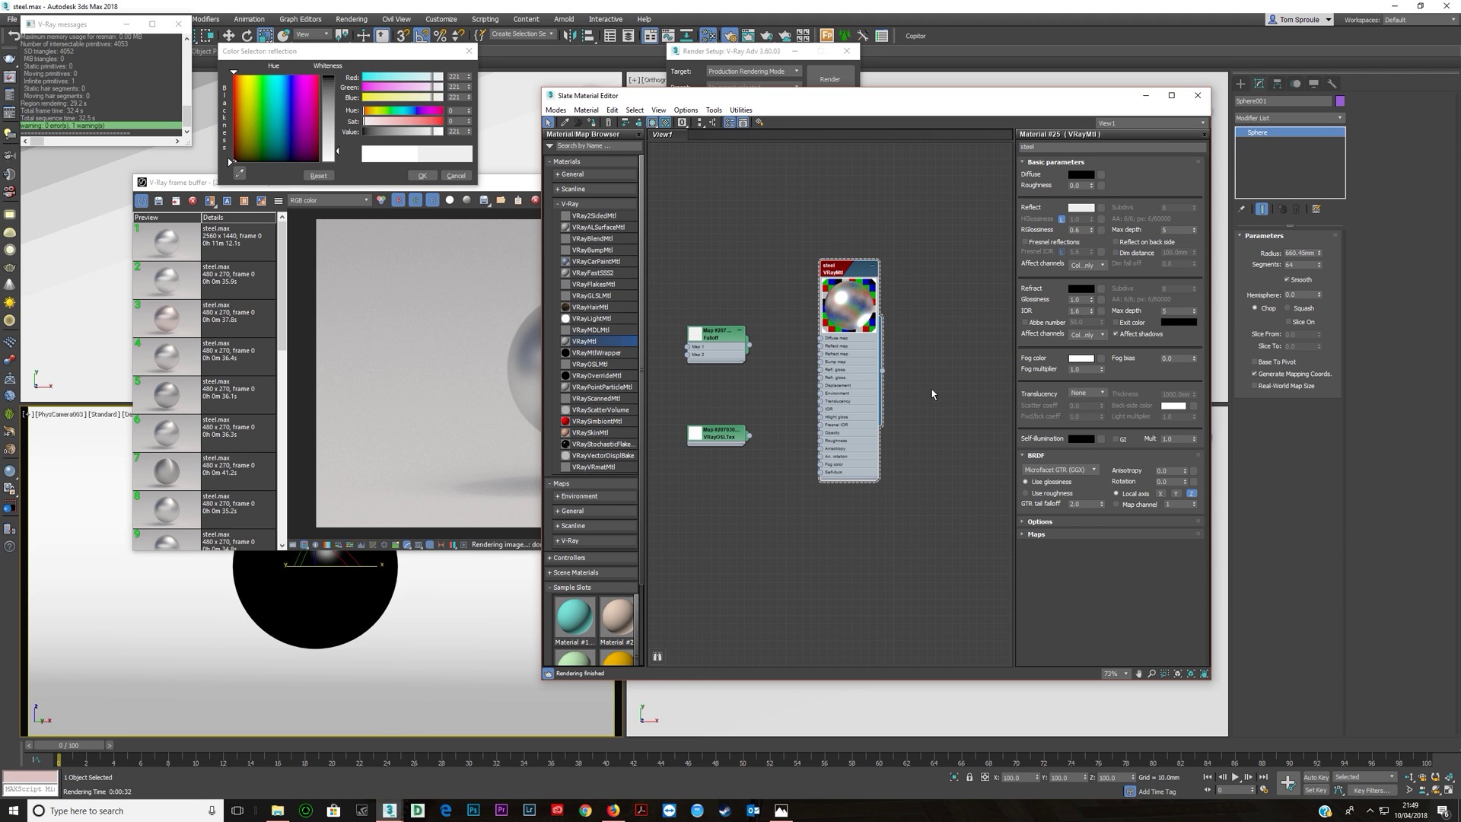
- Set the steel material's BRDF anisotropy to 0.4 and adjust the anisotropy rotation
{"action": "double_click", "coordinate": [1175, 472]}
{"action": "type", "text": "0.28"}
{"action": "key", "text": "Return"}
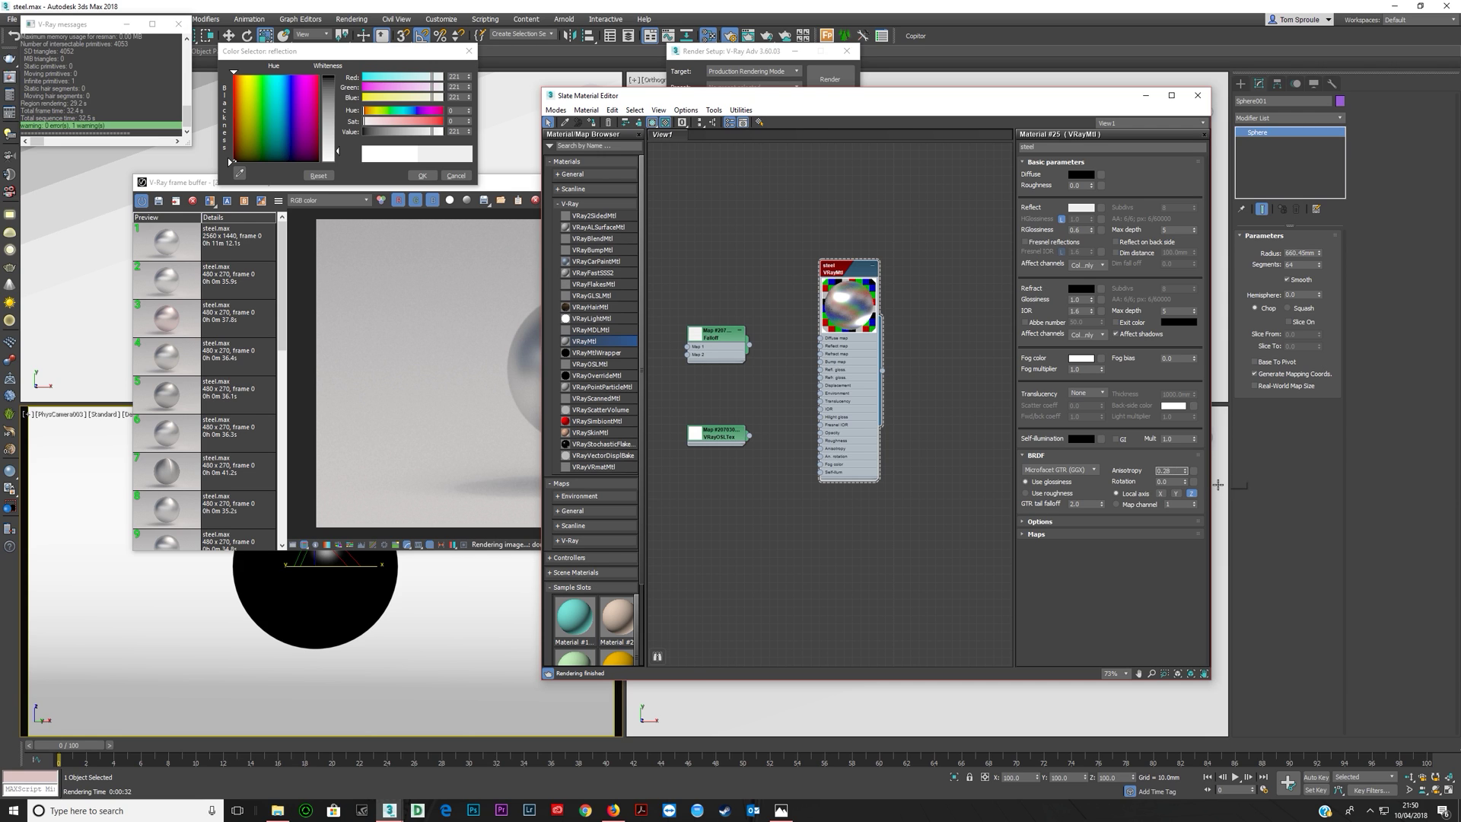
{"action": "type", "text": "0.4"}
{"action": "key", "text": "Return"}
{"action": "left_click_drag", "start_coordinate": [1185, 485], "coordinate": [1180, 344]}
{"action": "left_click_drag", "start_coordinate": [1182, 421], "coordinate": [1177, 481]}
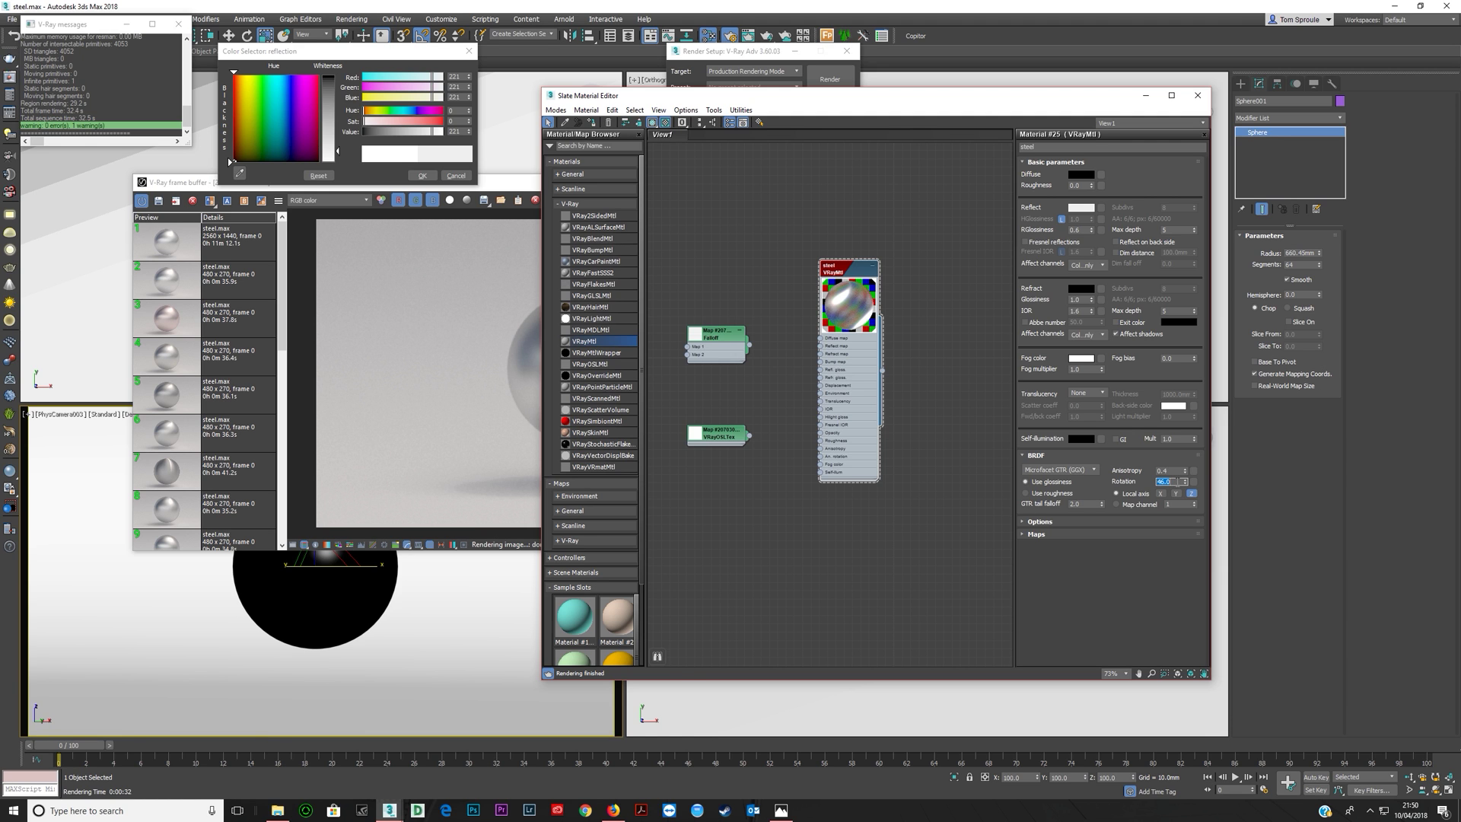
{"action": "left_click_drag", "start_coordinate": [1176, 480], "coordinate": [1172, 484]}
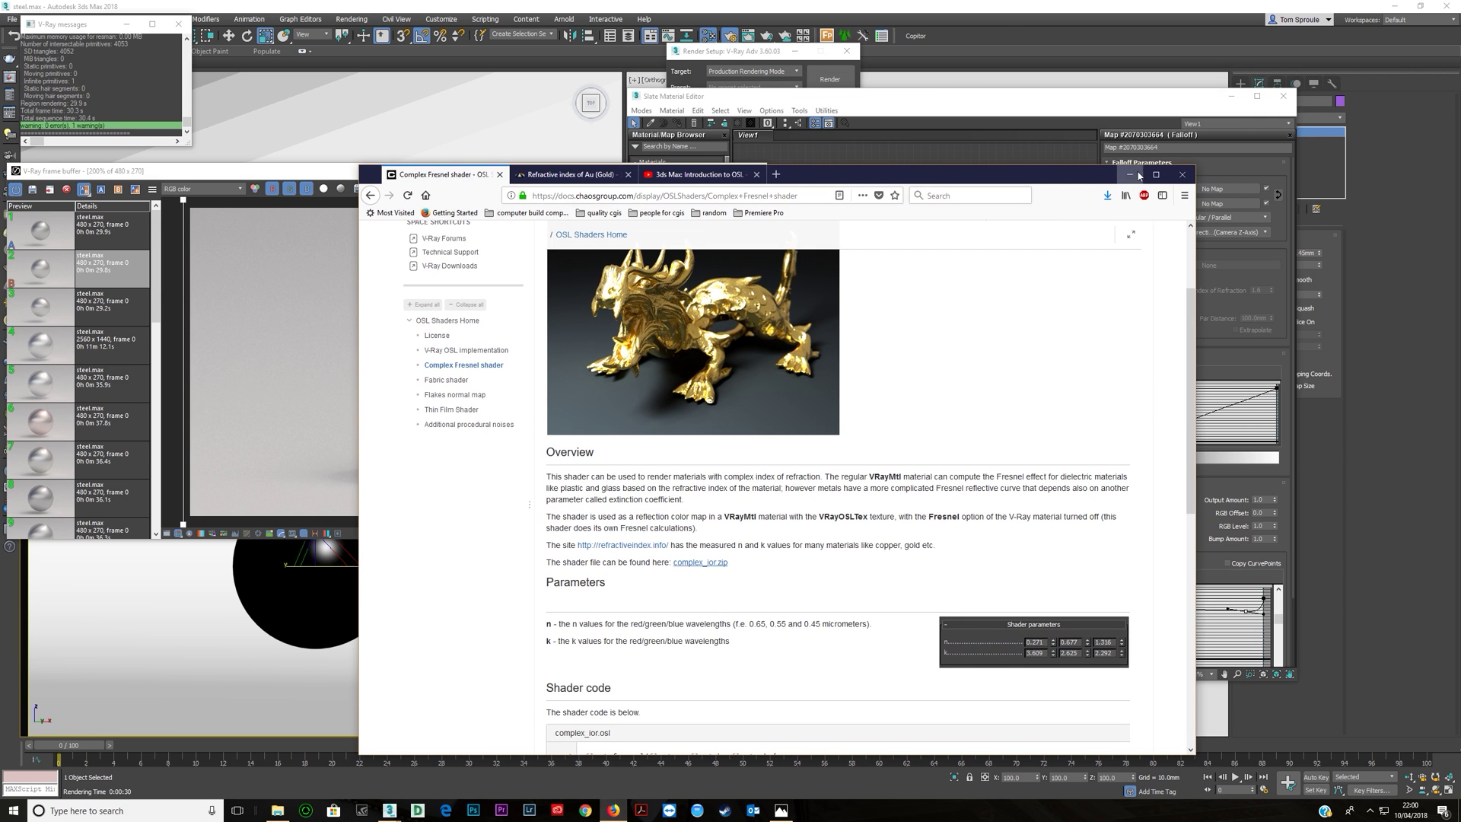
- Minimise the browser and add a VRayOSLTex map to the Slate view below the existing map nodes
{"action": "left_click", "coordinate": [1134, 176]}
{"action": "middle_click_drag", "start_coordinate": [819, 379], "coordinate": [828, 371]}
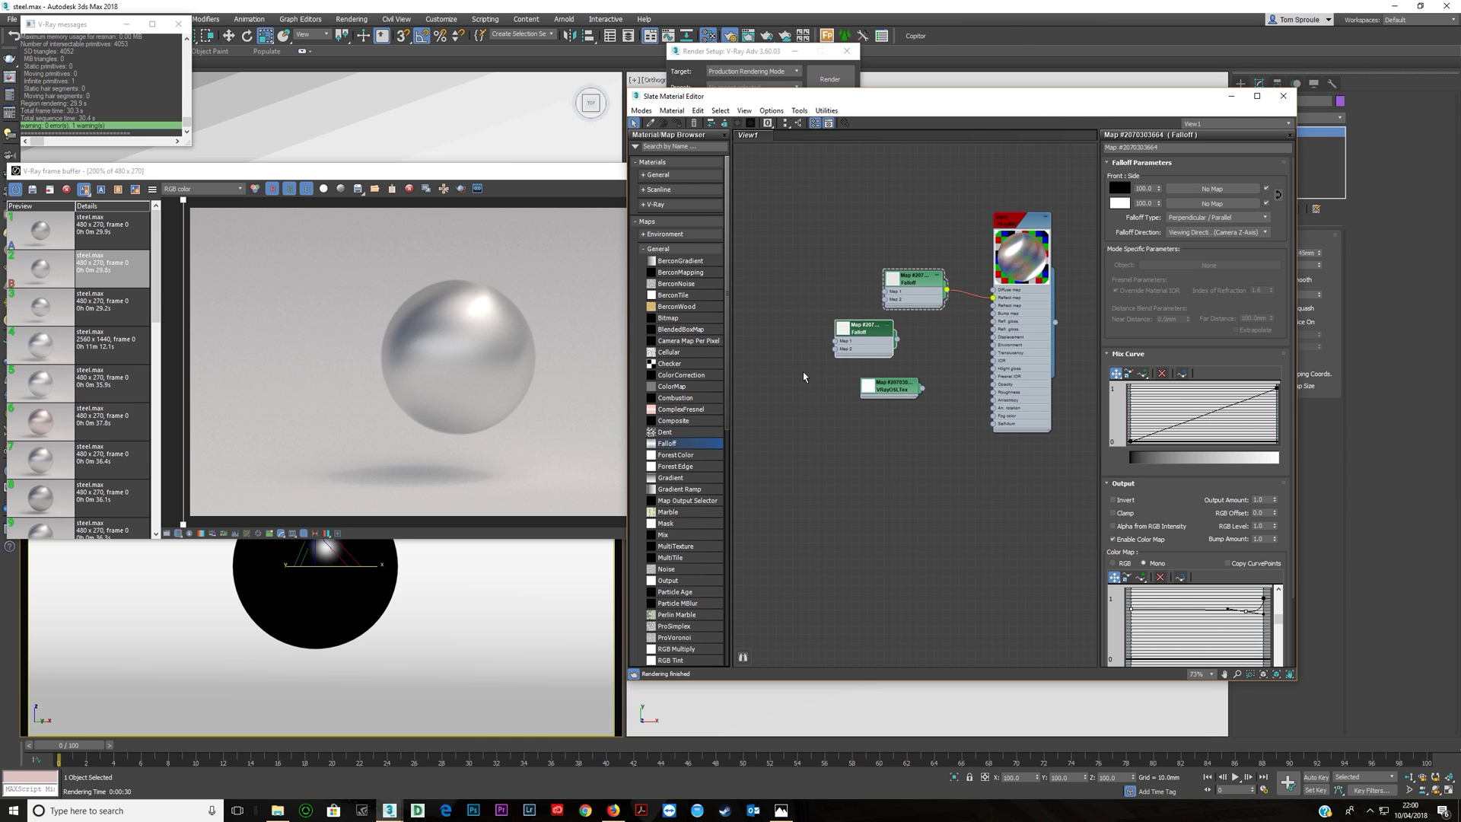
{"action": "left_click", "coordinate": [653, 249]}
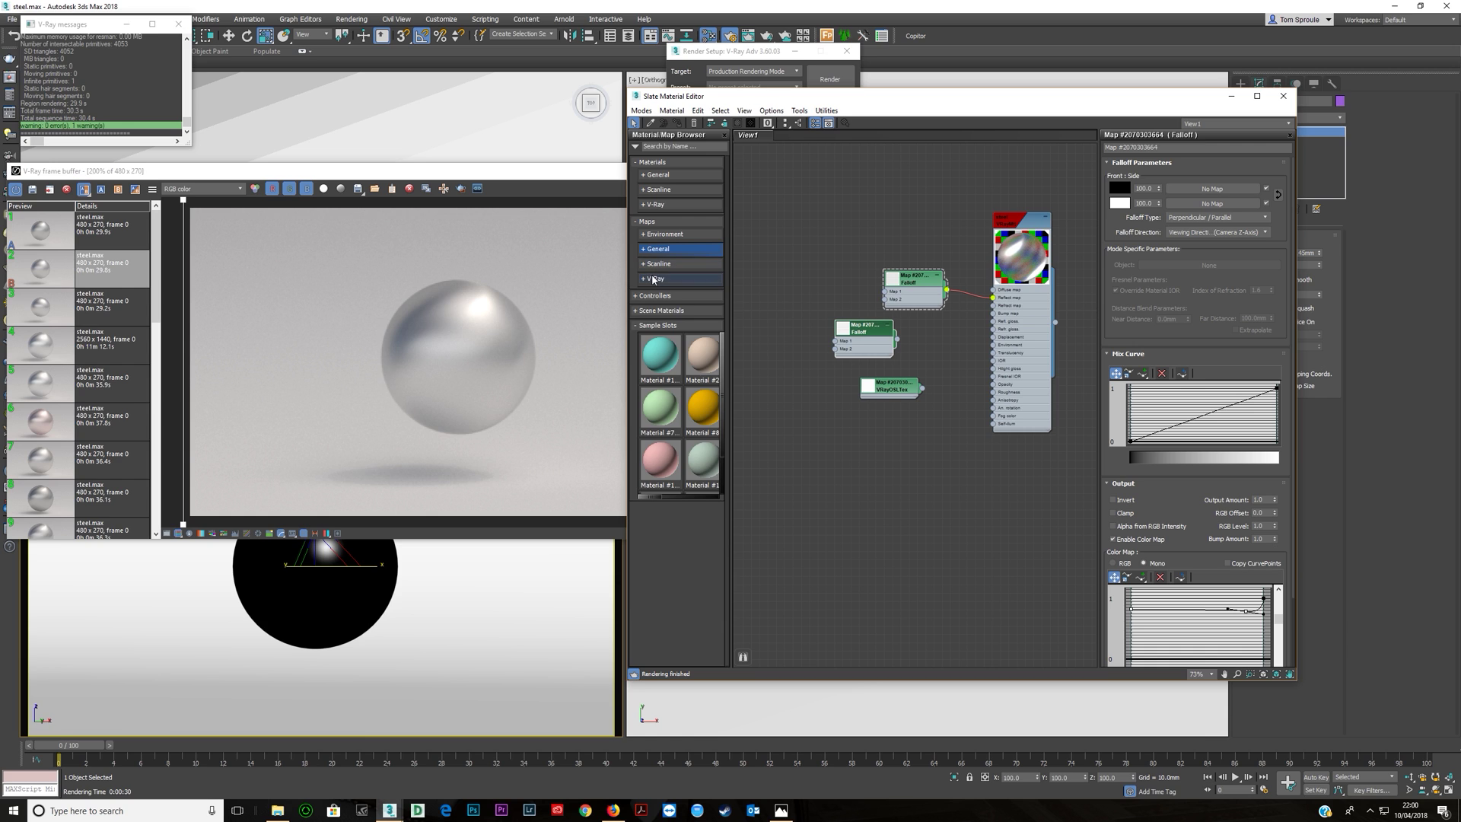
{"action": "left_click", "coordinate": [652, 279]}
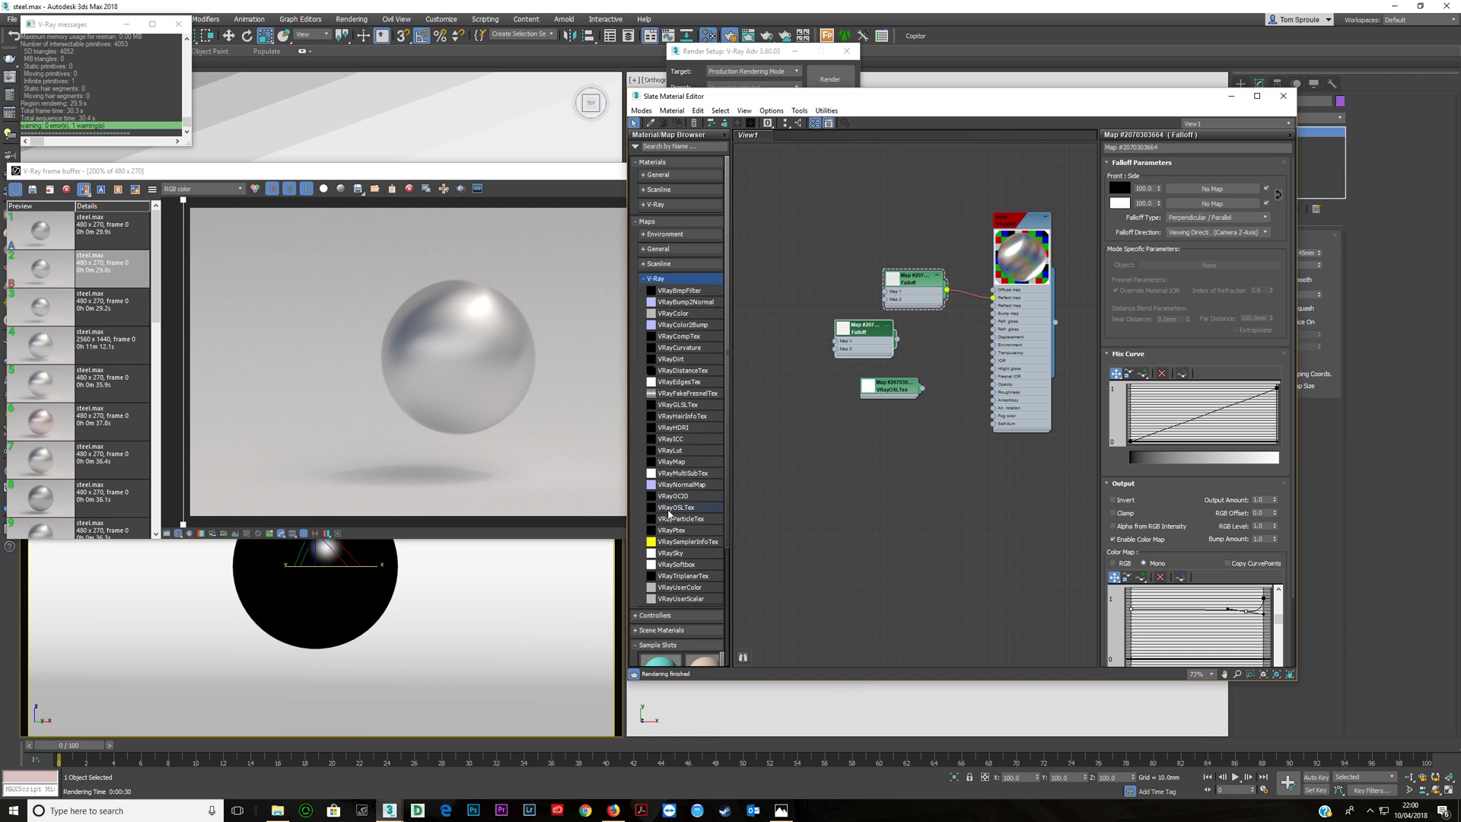
{"action": "left_click_drag", "start_coordinate": [669, 508], "coordinate": [890, 455]}
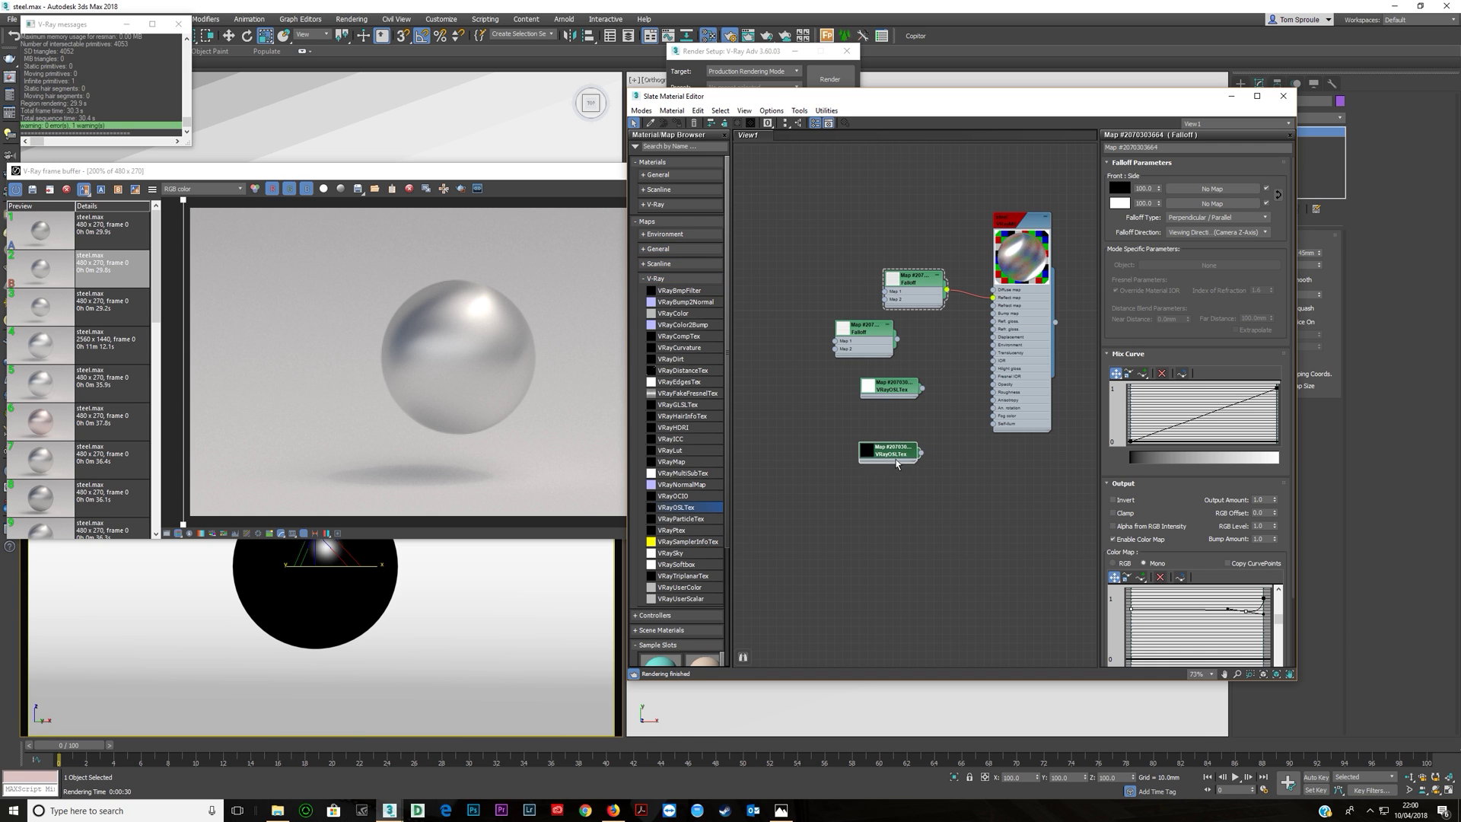
- Add a VRayOSLMtl material node below the map nodes and show its parameters
{"action": "left_click", "coordinate": [660, 205]}
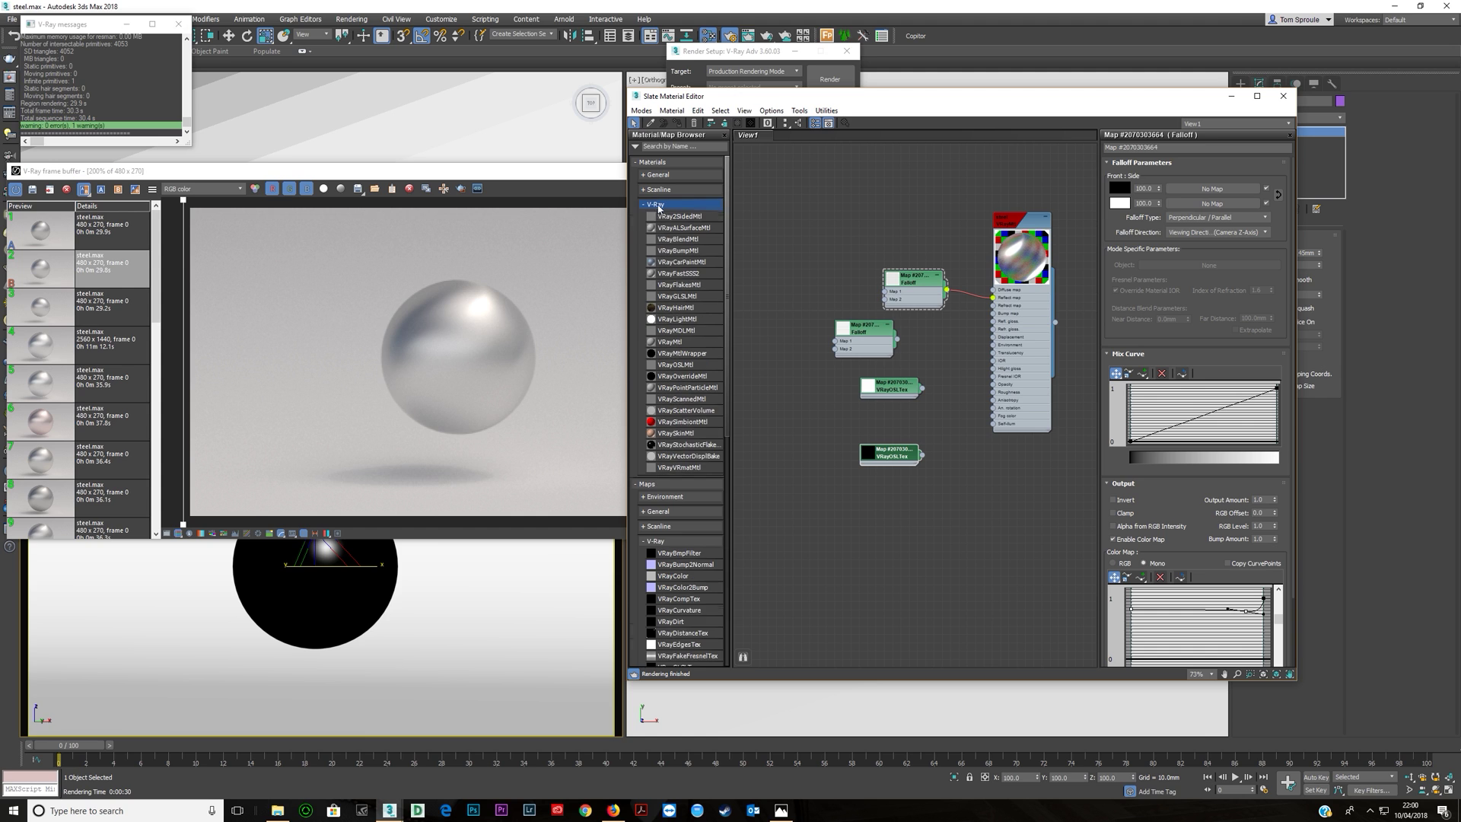
{"action": "left_click_drag", "start_coordinate": [675, 365], "coordinate": [898, 550]}
{"action": "double_click", "coordinate": [898, 548]}
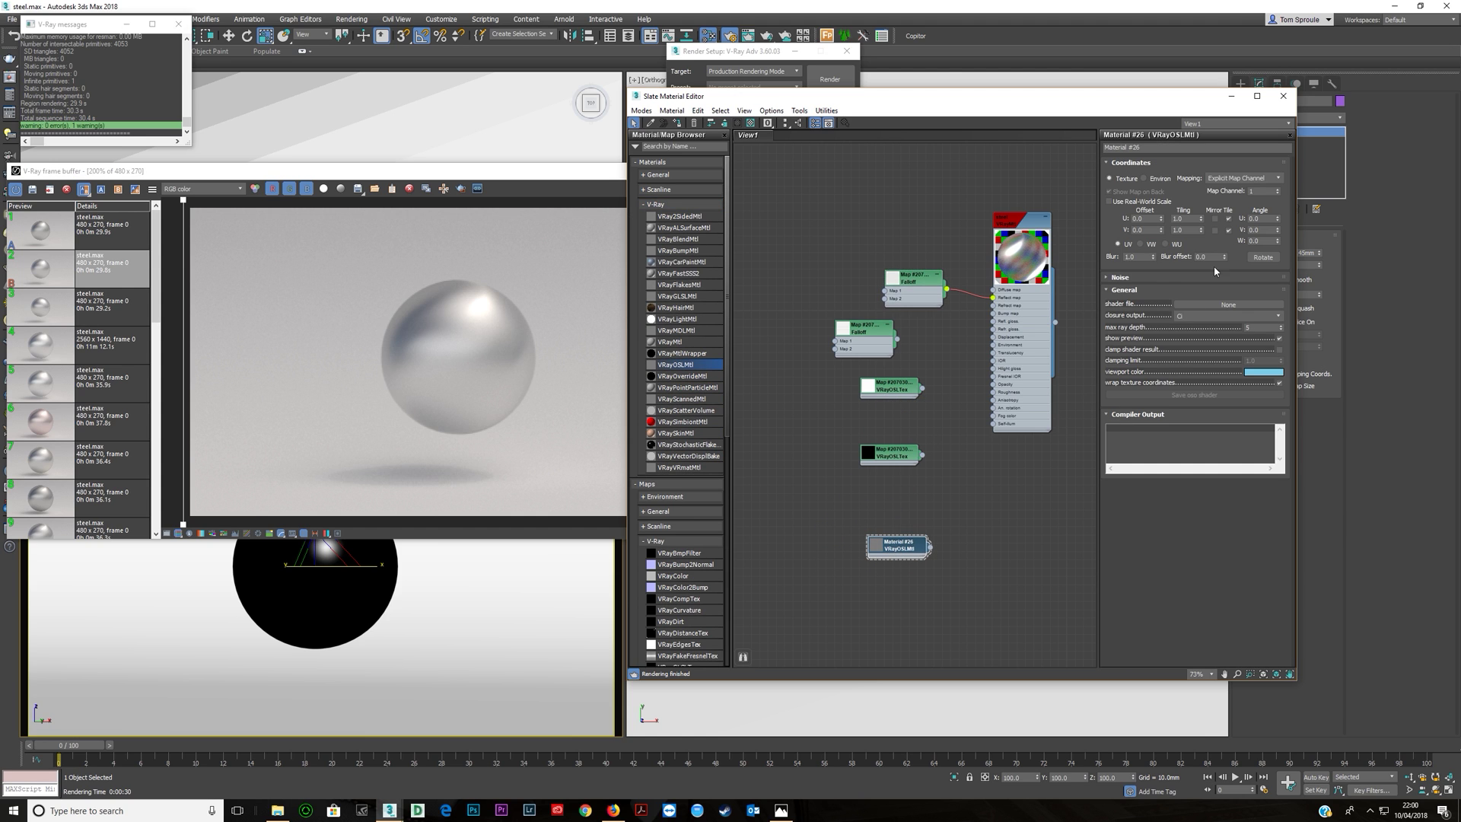
- Compare the parameters of the new VRayOSLTex map with those of the VRayOSLMtl material
{"action": "double_click", "coordinate": [891, 458]}
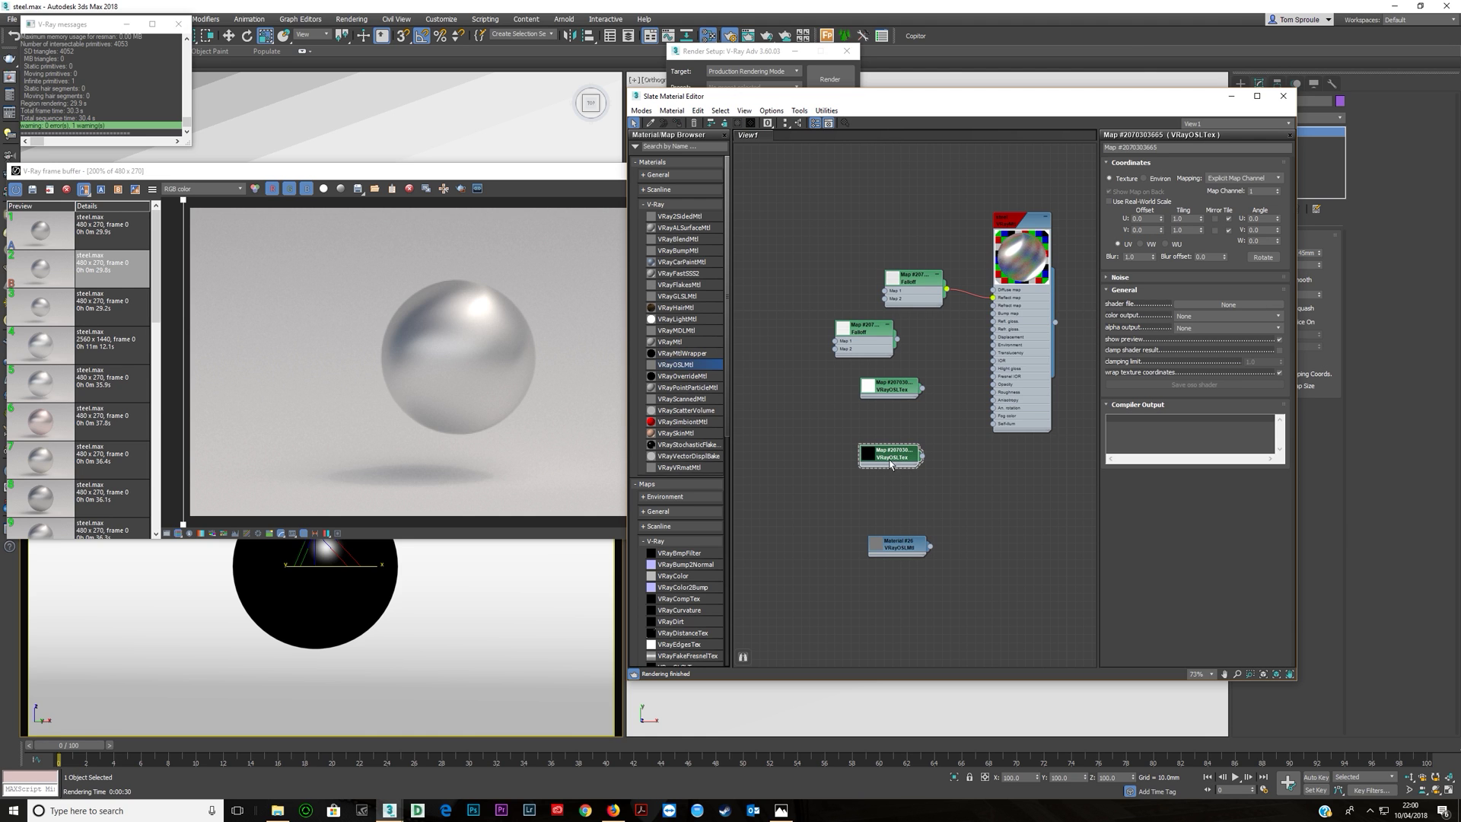
{"action": "double_click", "coordinate": [903, 544]}
{"action": "double_click", "coordinate": [895, 456]}
{"action": "double_click", "coordinate": [901, 553]}
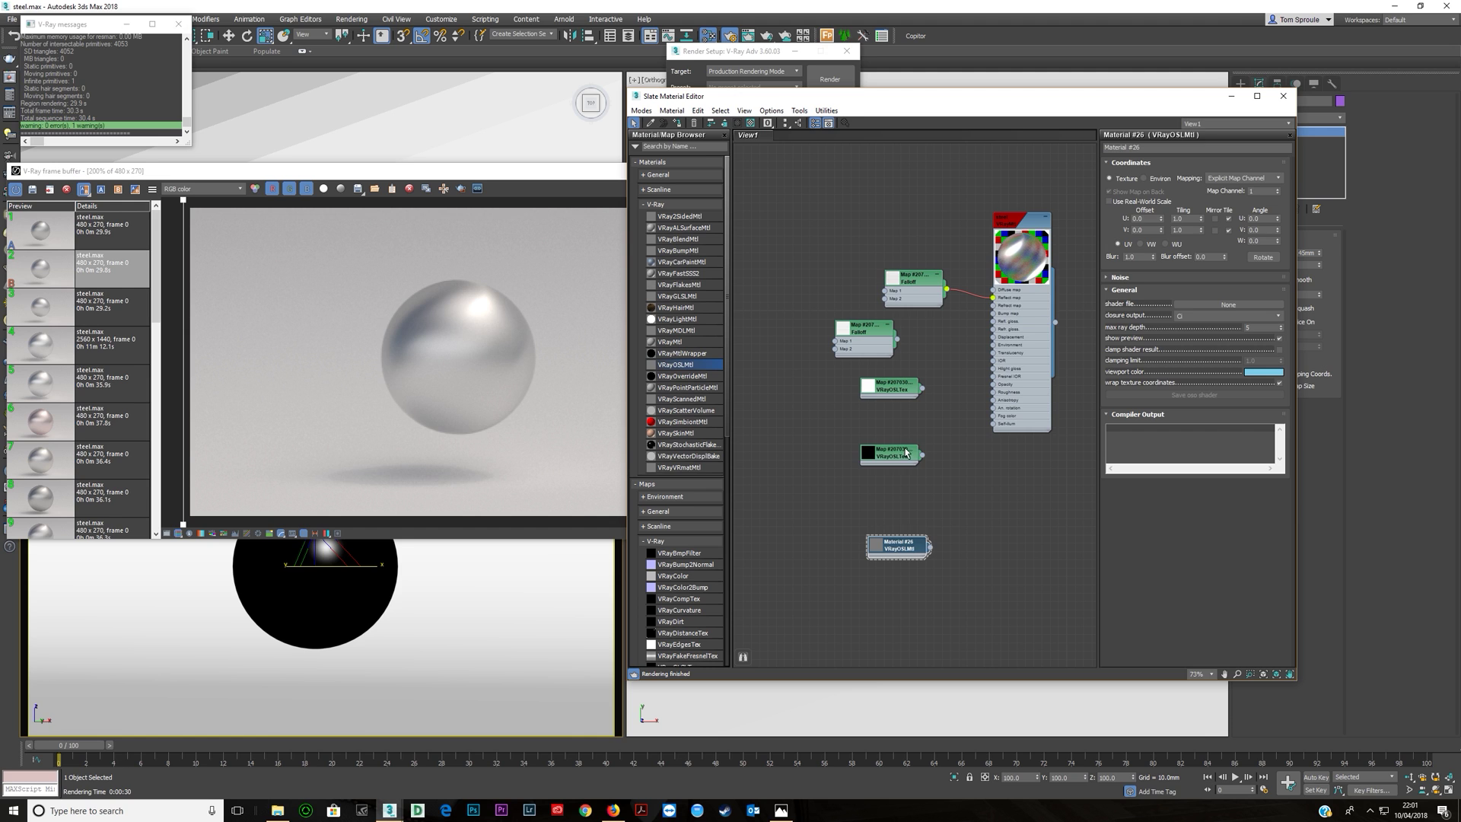
{"action": "double_click", "coordinate": [906, 452]}
{"action": "double_click", "coordinate": [900, 545]}
- Connect the new VRayOSLTex map to the steel material's reflect map input, replacing the Falloff map
{"action": "double_click", "coordinate": [903, 455]}
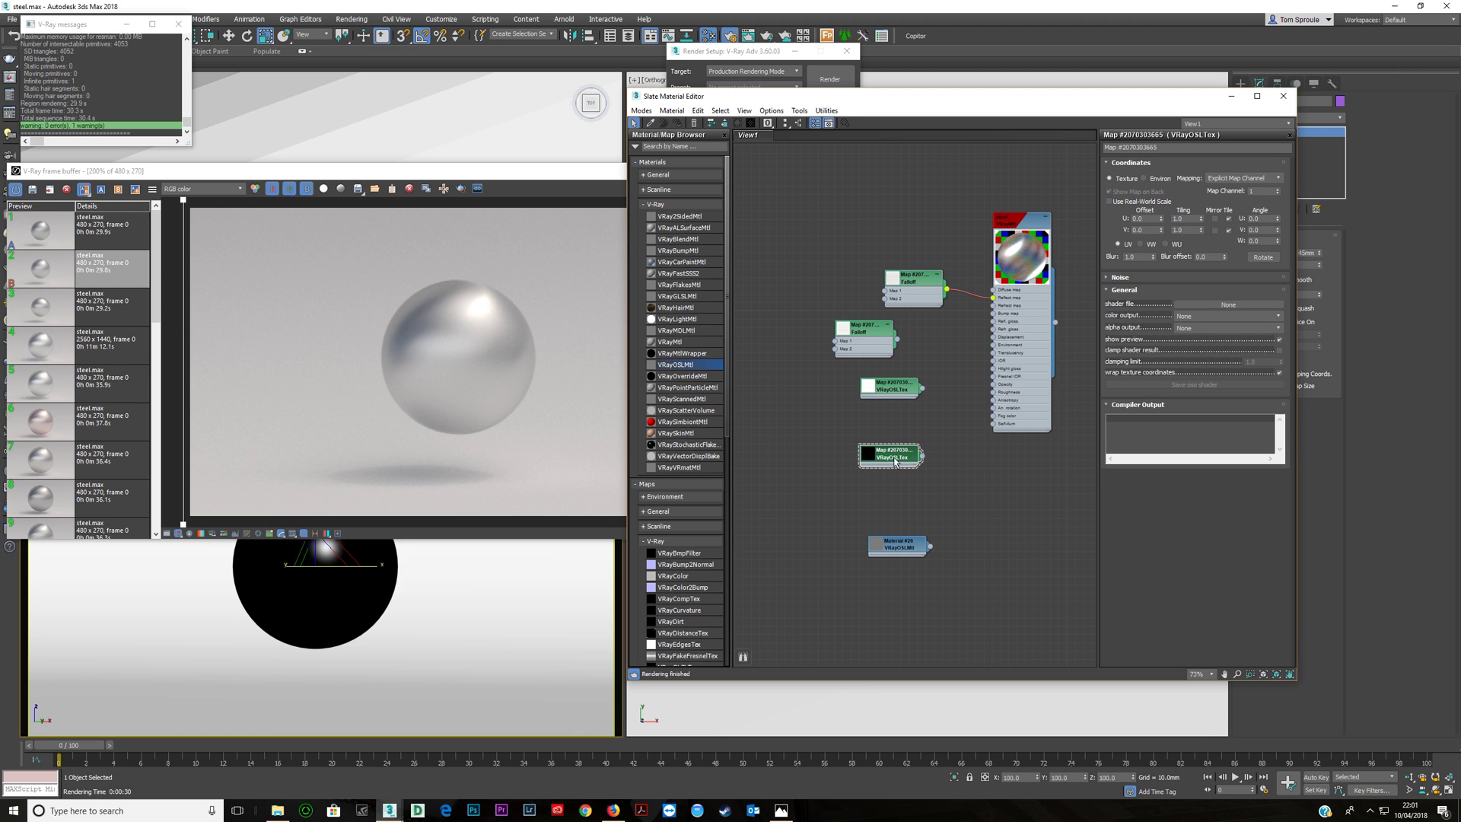
{"action": "left_click_drag", "start_coordinate": [922, 455], "coordinate": [994, 298]}
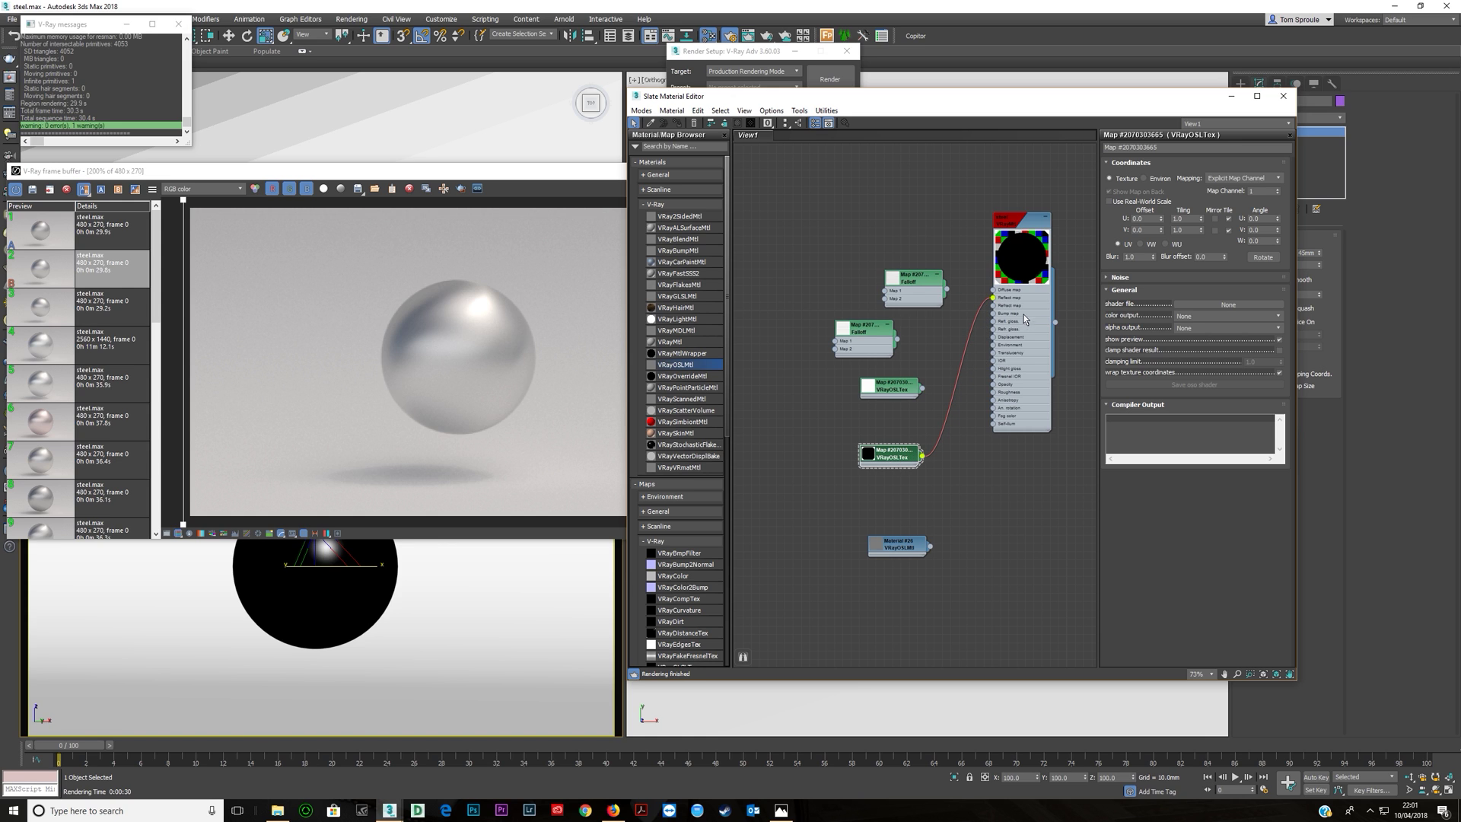
{"action": "mouse_move", "coordinate": [887, 460]}
{"action": "left_mouse_down"}
{"action": "mouse_move", "coordinate": [887, 345]}
{"action": "mouse_move", "coordinate": [887, 447]}
{"action": "left_mouse_up"}
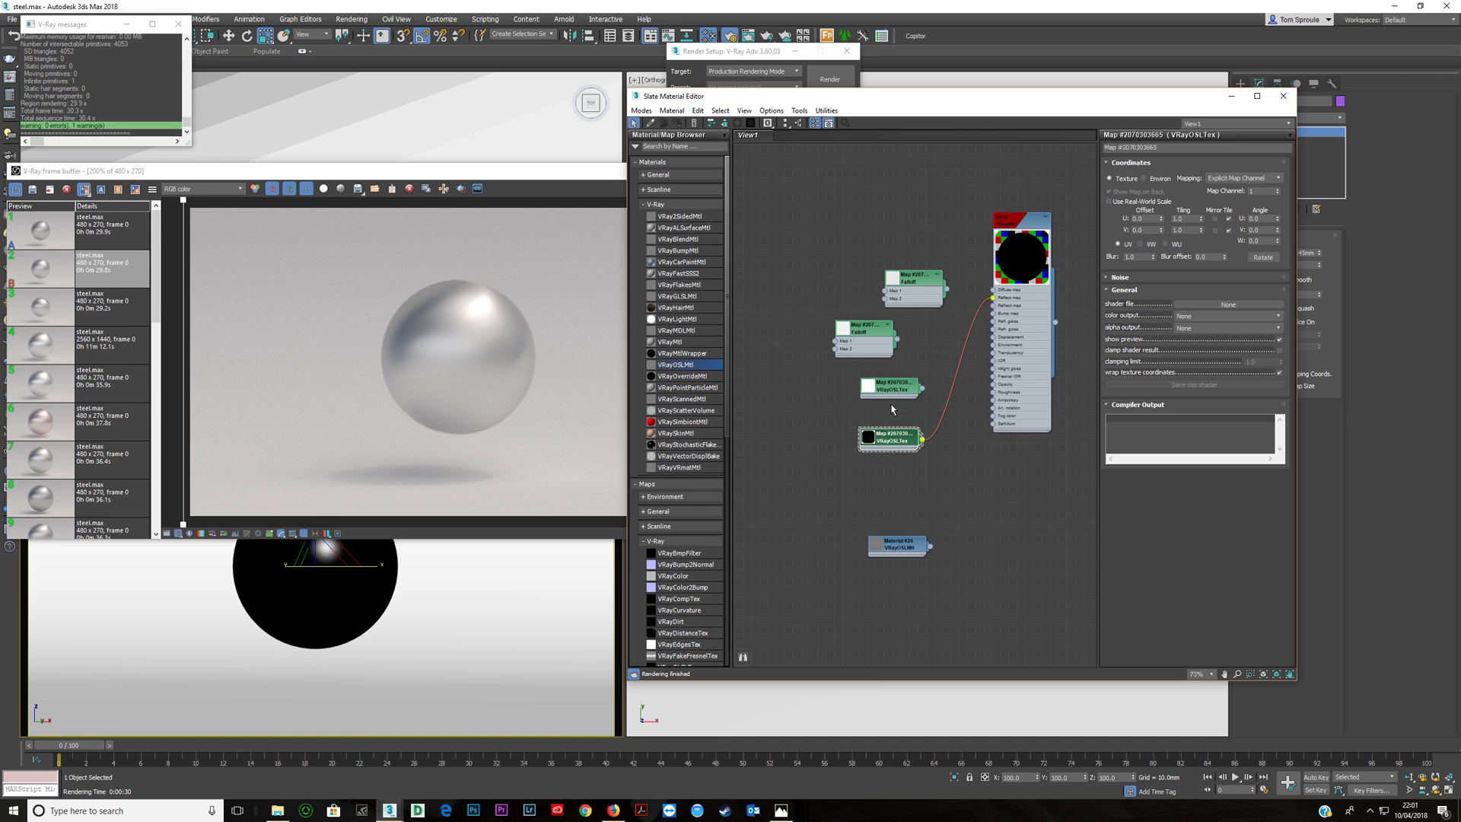
- Load complex_ior.osl from the osl folder in Program Files > Autodesk > 3ds Max 2018 as the VRayOSLTex shader file
{"action": "left_click", "coordinate": [1209, 304]}
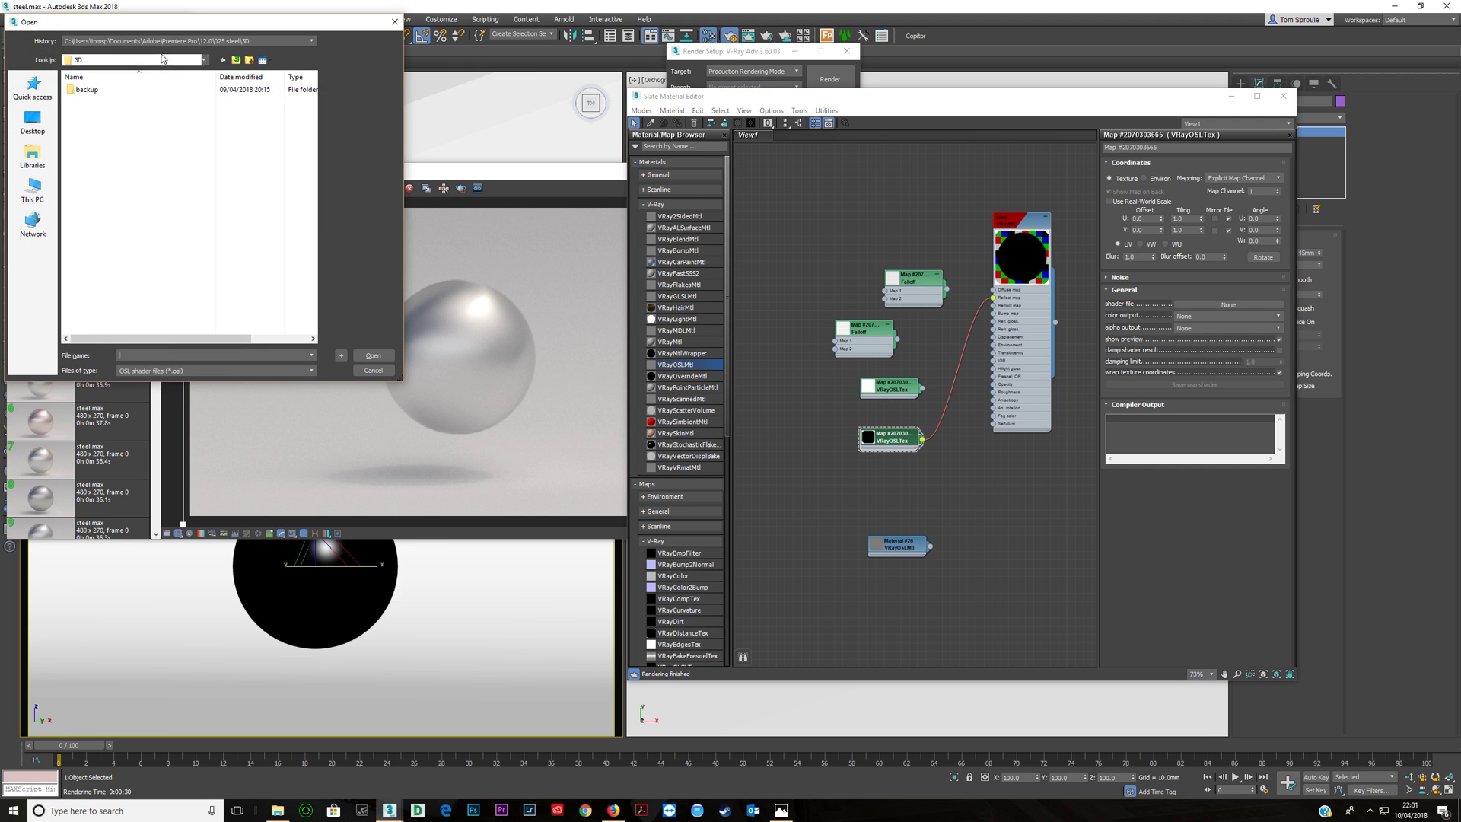
{"action": "left_click", "coordinate": [351, 227]}
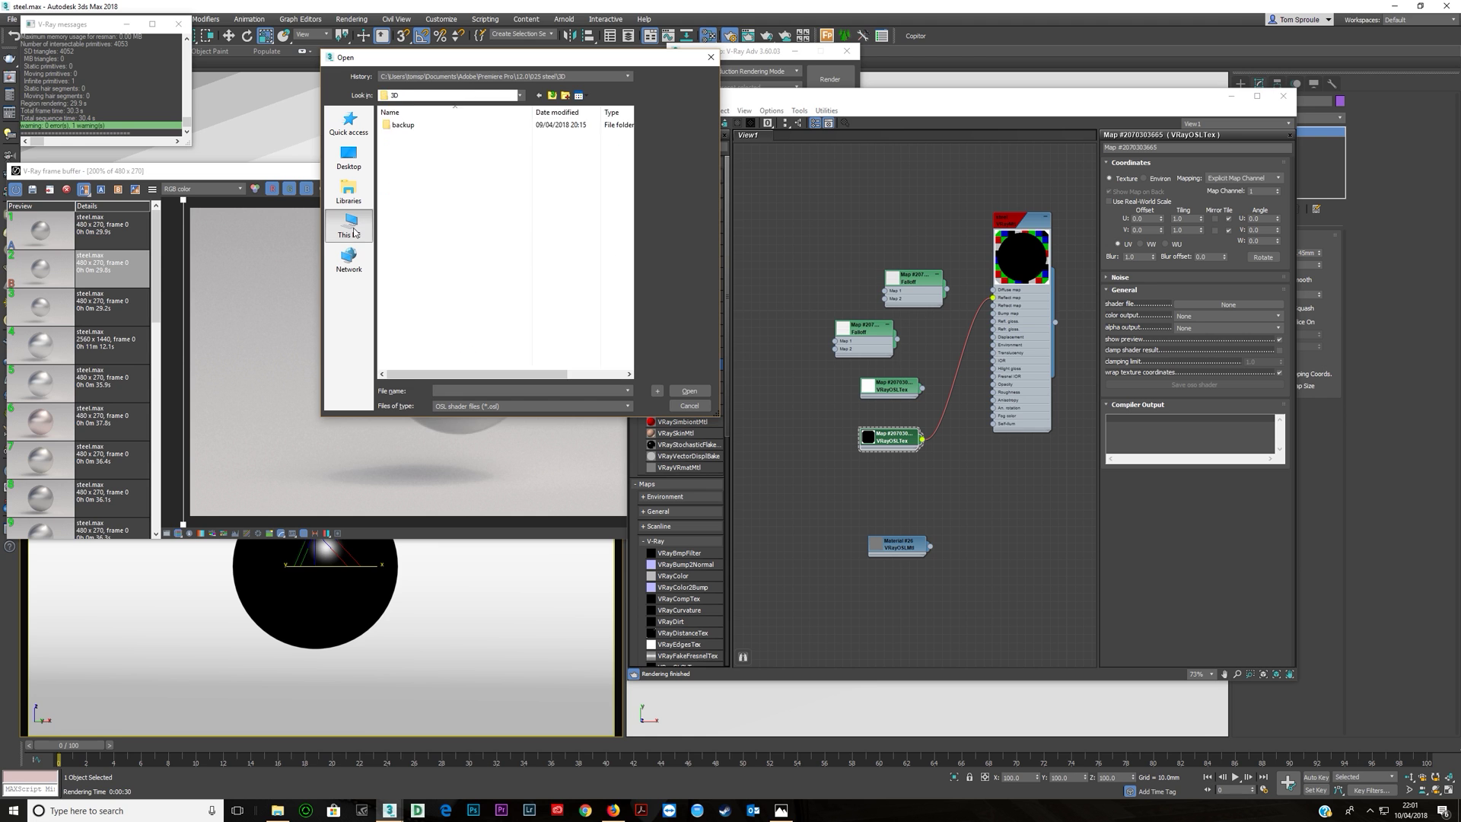
{"action": "scroll", "coordinate": [438, 327], "scroll_direction": "down", "scroll_amount": 5}
{"action": "double_click", "coordinate": [420, 197]}
{"action": "double_click", "coordinate": [426, 280]}
{"action": "double_click", "coordinate": [407, 156]}
{"action": "double_click", "coordinate": [405, 125]}
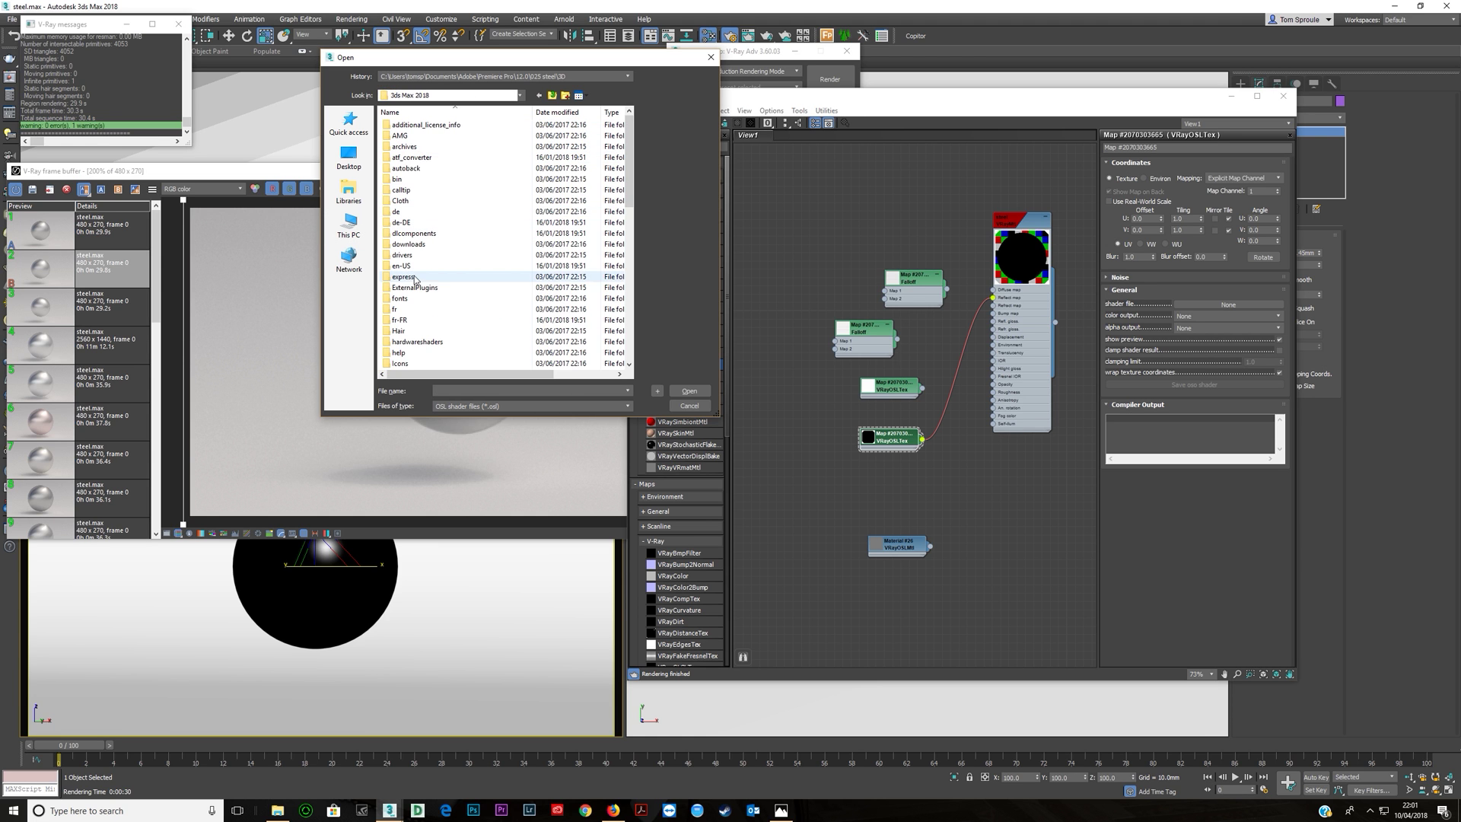
{"action": "scroll", "coordinate": [409, 251], "scroll_direction": "down", "scroll_amount": 5}
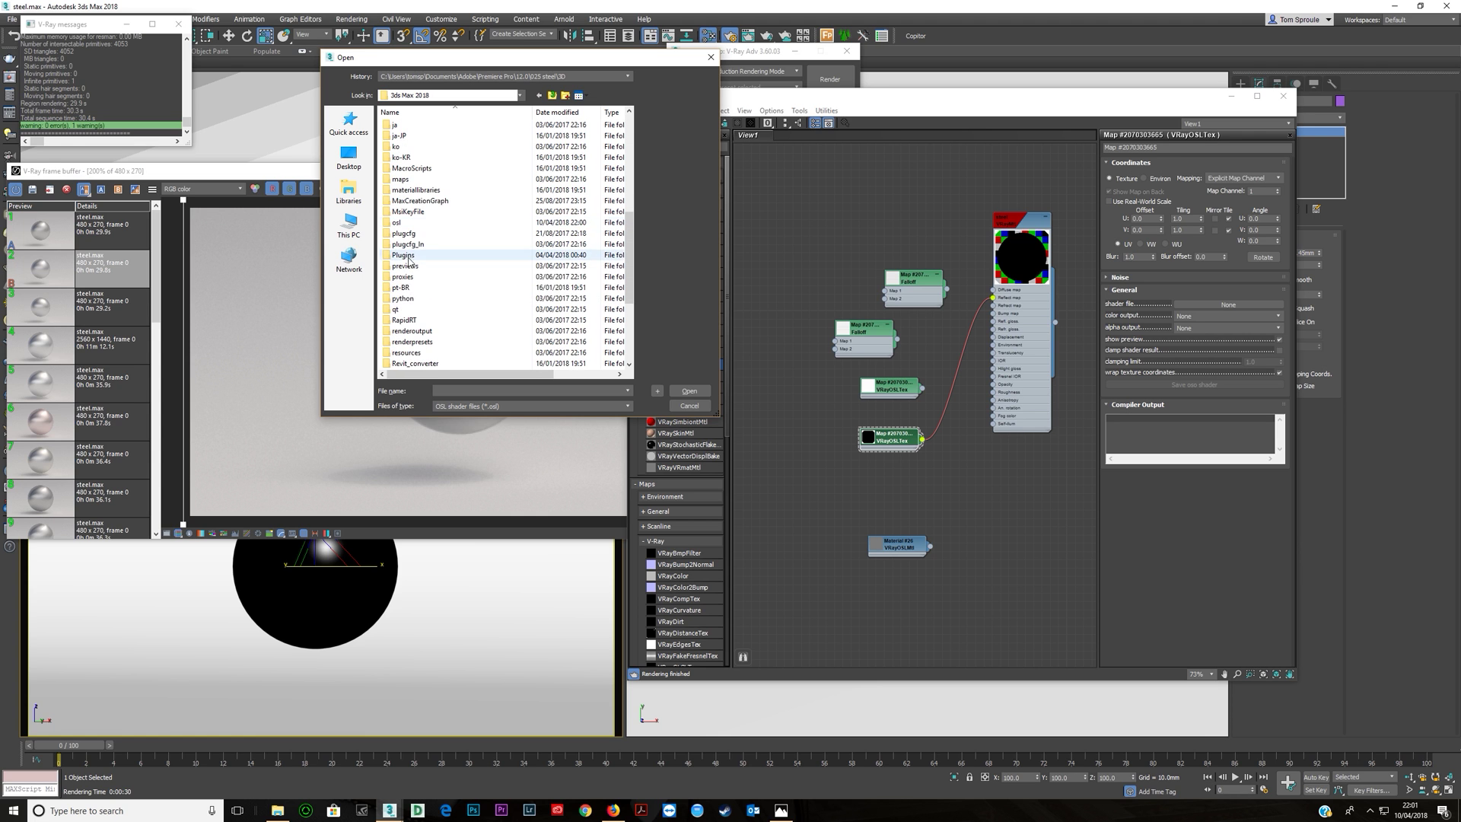
{"action": "double_click", "coordinate": [403, 225]}
{"action": "left_click", "coordinate": [415, 125]}
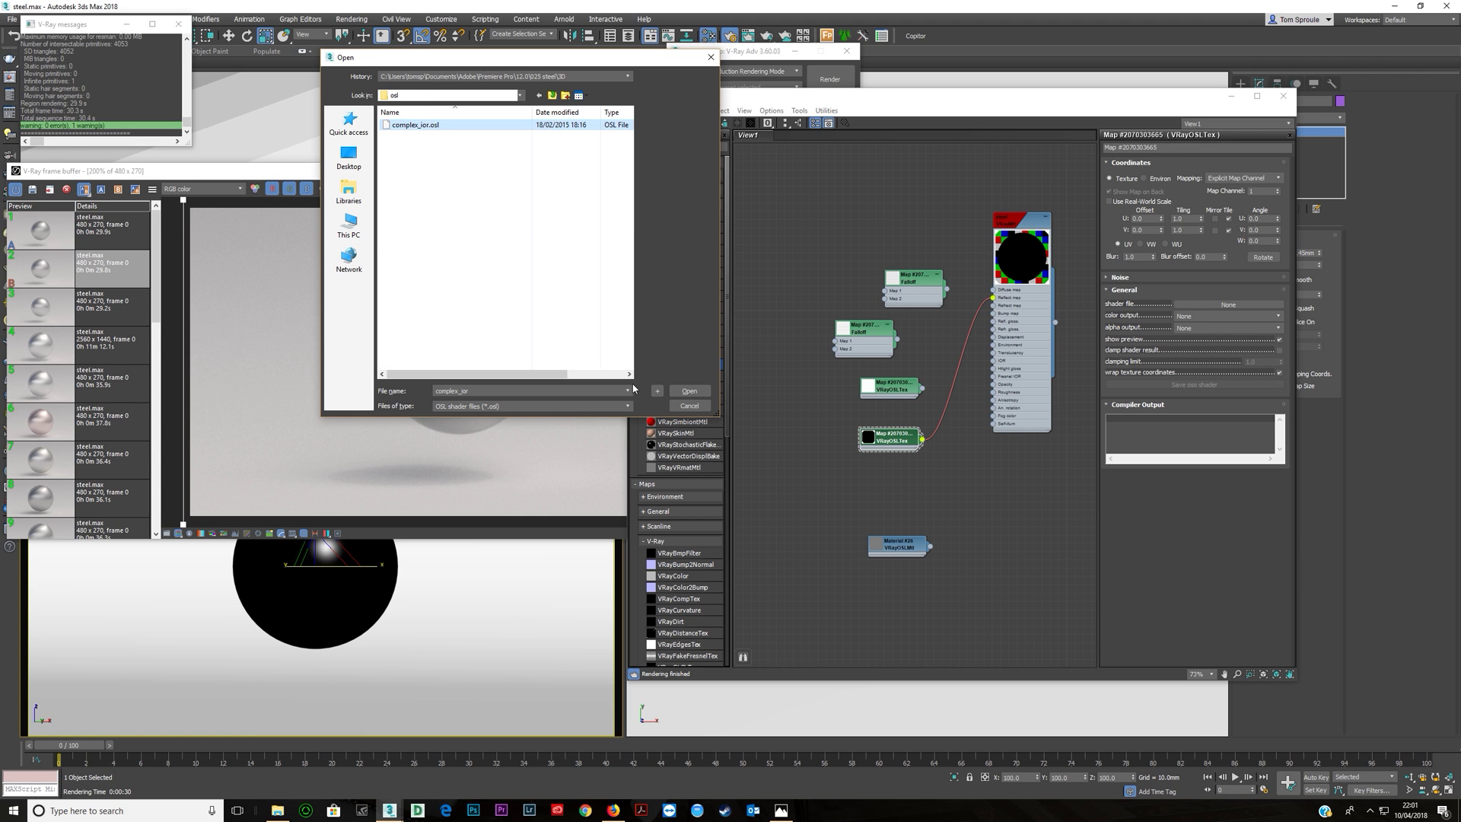
{"action": "key", "text": "Return"}
- Move the unused Falloff and VRayOSLTex nodes aside and place the connected VRayOSLTex node near the material's reflect input
{"action": "left_click_drag", "start_coordinate": [911, 435], "coordinate": [927, 370]}
{"action": "left_click_drag", "start_coordinate": [900, 292], "coordinate": [768, 284]}
{"action": "left_click_drag", "start_coordinate": [856, 327], "coordinate": [764, 336]}
{"action": "left_click_drag", "start_coordinate": [867, 391], "coordinate": [760, 396]}
{"action": "left_click_drag", "start_coordinate": [911, 376], "coordinate": [877, 318]}
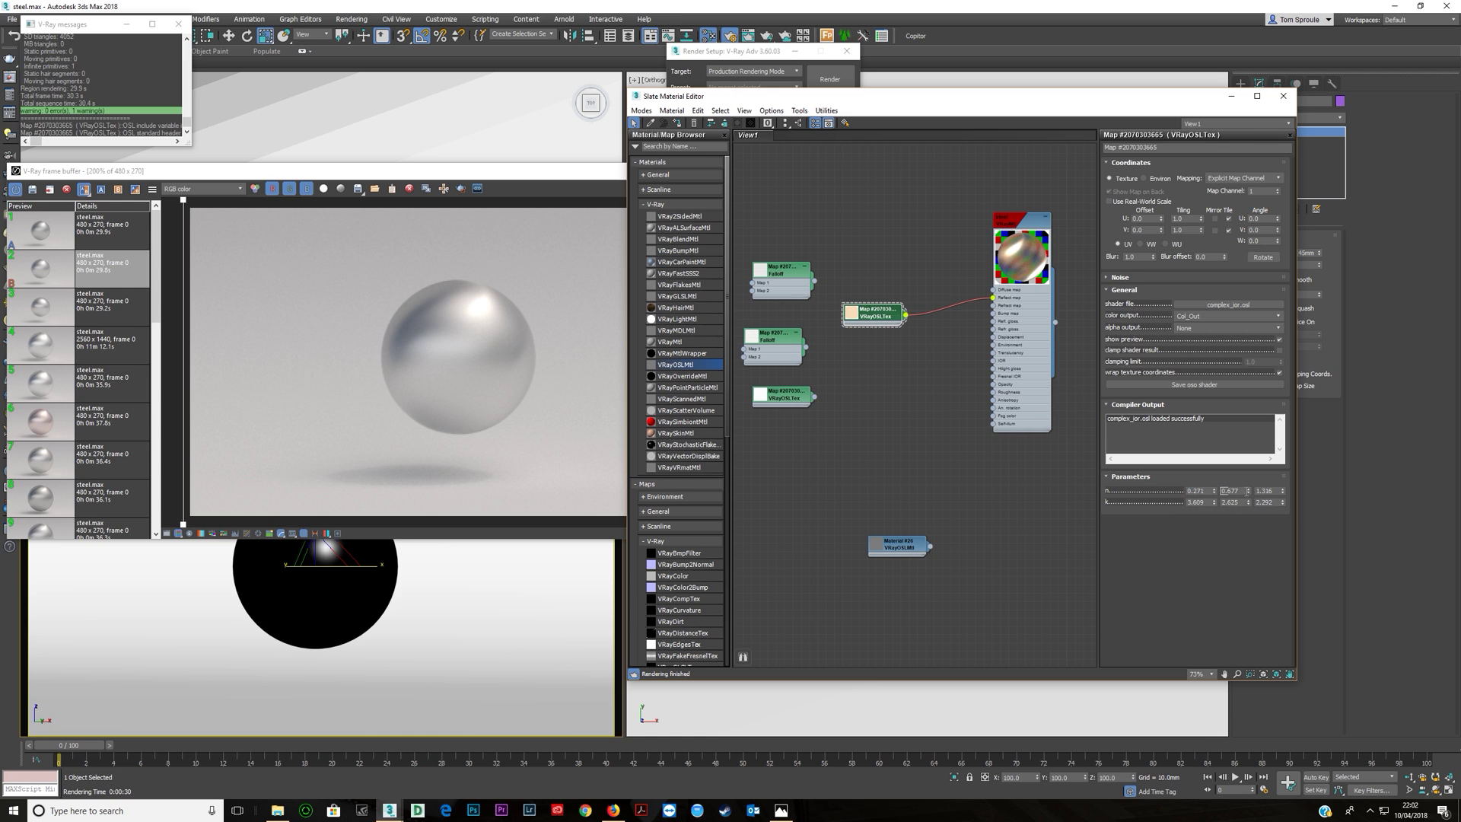
- Set all three n values of the OSL texture to 0.271 and all three k values to 3.609
{"action": "left_click_drag", "start_coordinate": [1284, 493], "coordinate": [1281, 499]}
{"action": "left_click", "coordinate": [1196, 491]}
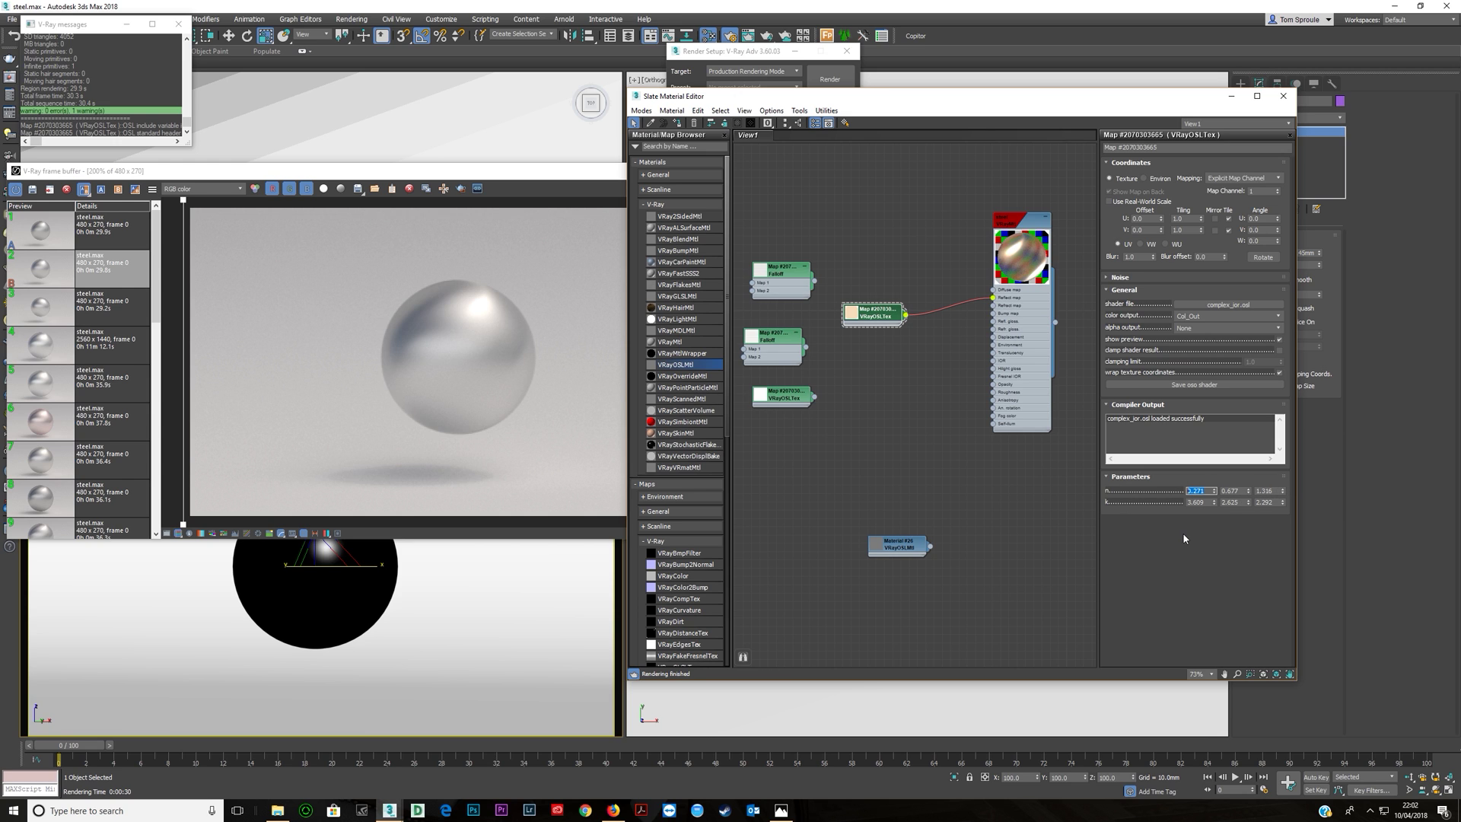
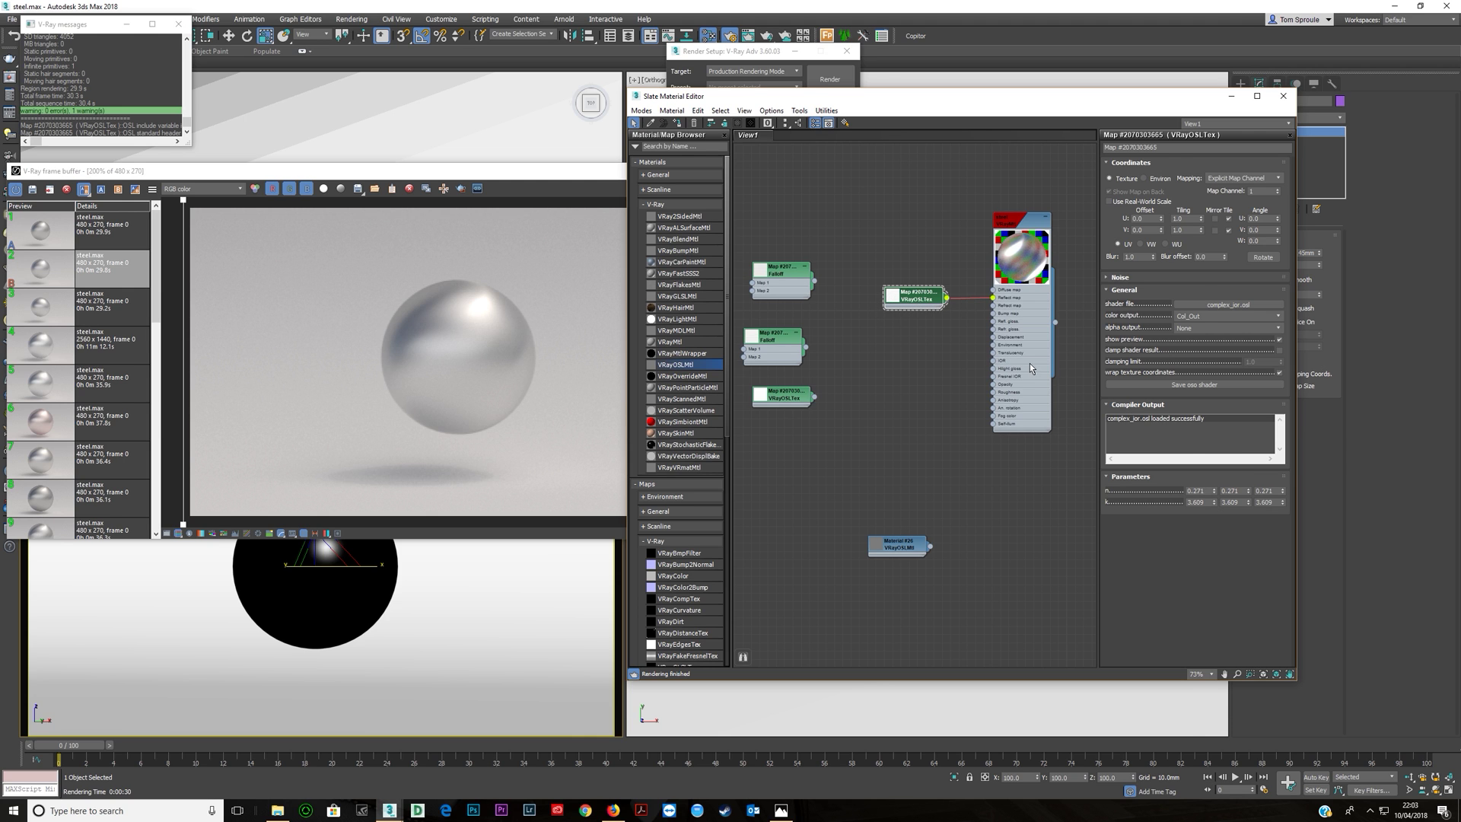
- Switch to the RefractiveIndex.INFO page in Firefox and view the optical constants of Ag (Silver) and Ar (Argon)
{"action": "key", "text": "alt+Tab"}
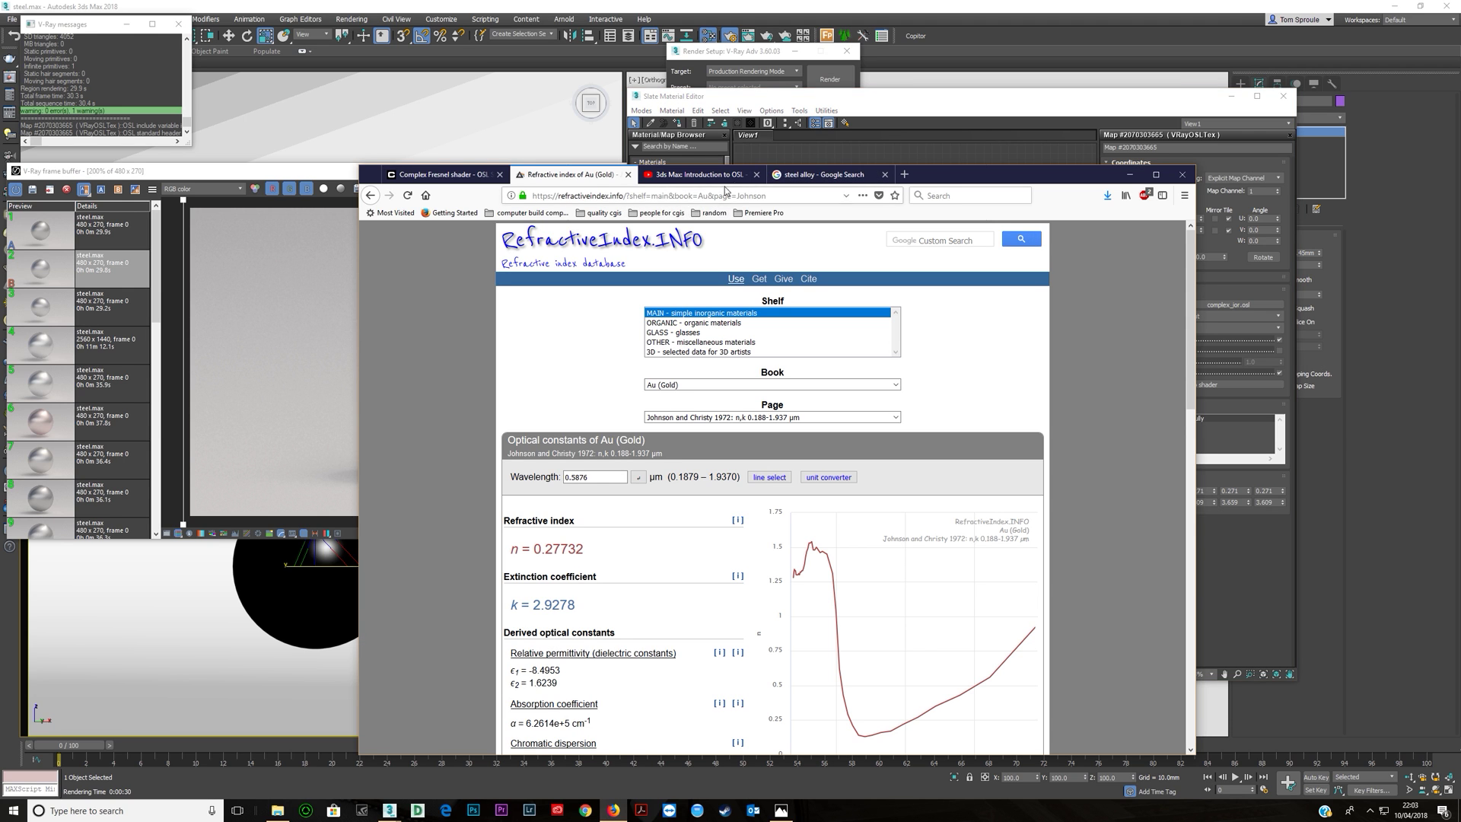
{"action": "left_click_drag", "start_coordinate": [936, 180], "coordinate": [880, 55]}
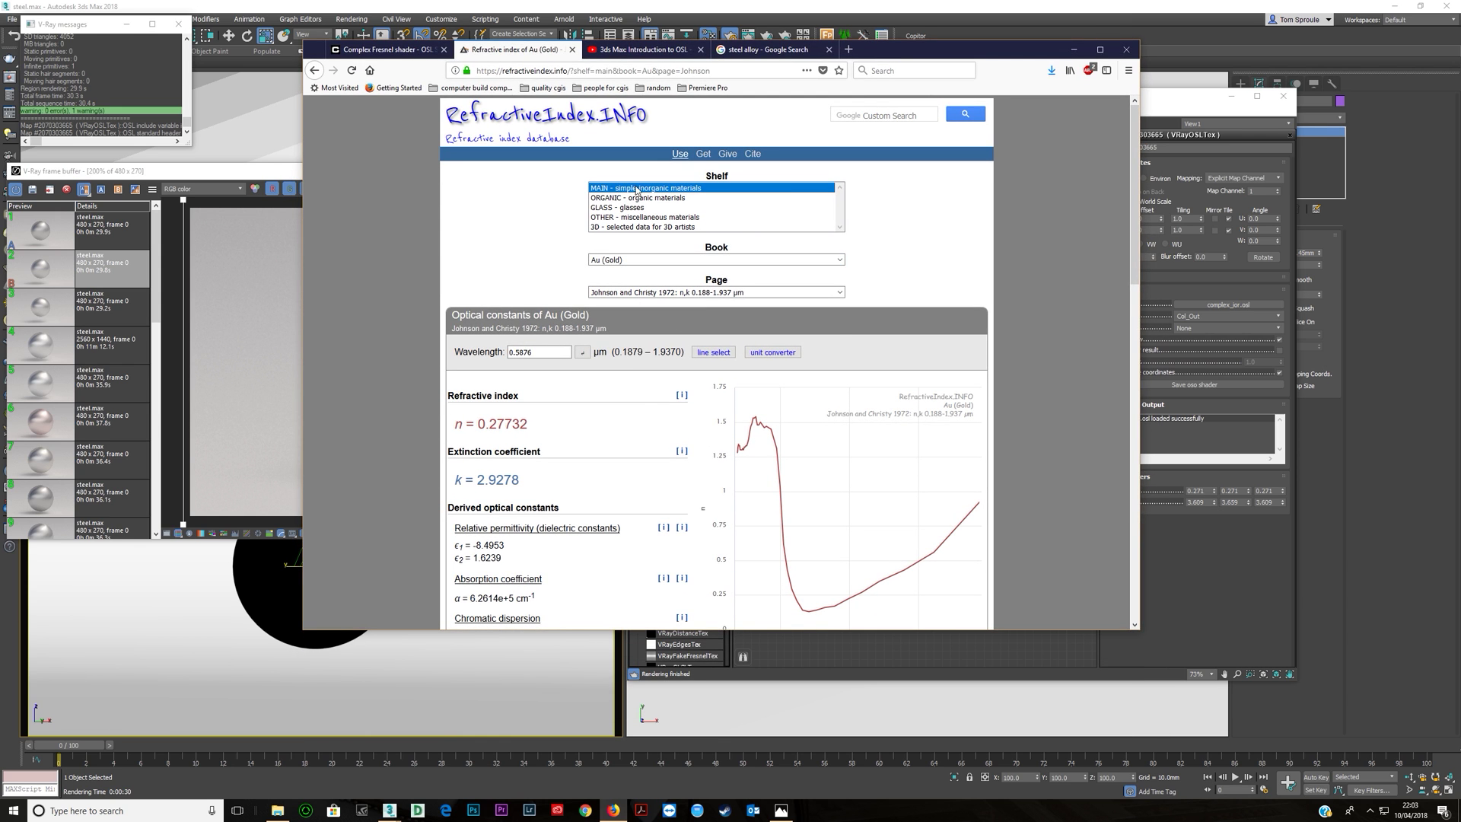
{"action": "left_click", "coordinate": [636, 260]}
{"action": "left_click", "coordinate": [639, 288]}
{"action": "left_click", "coordinate": [640, 259]}
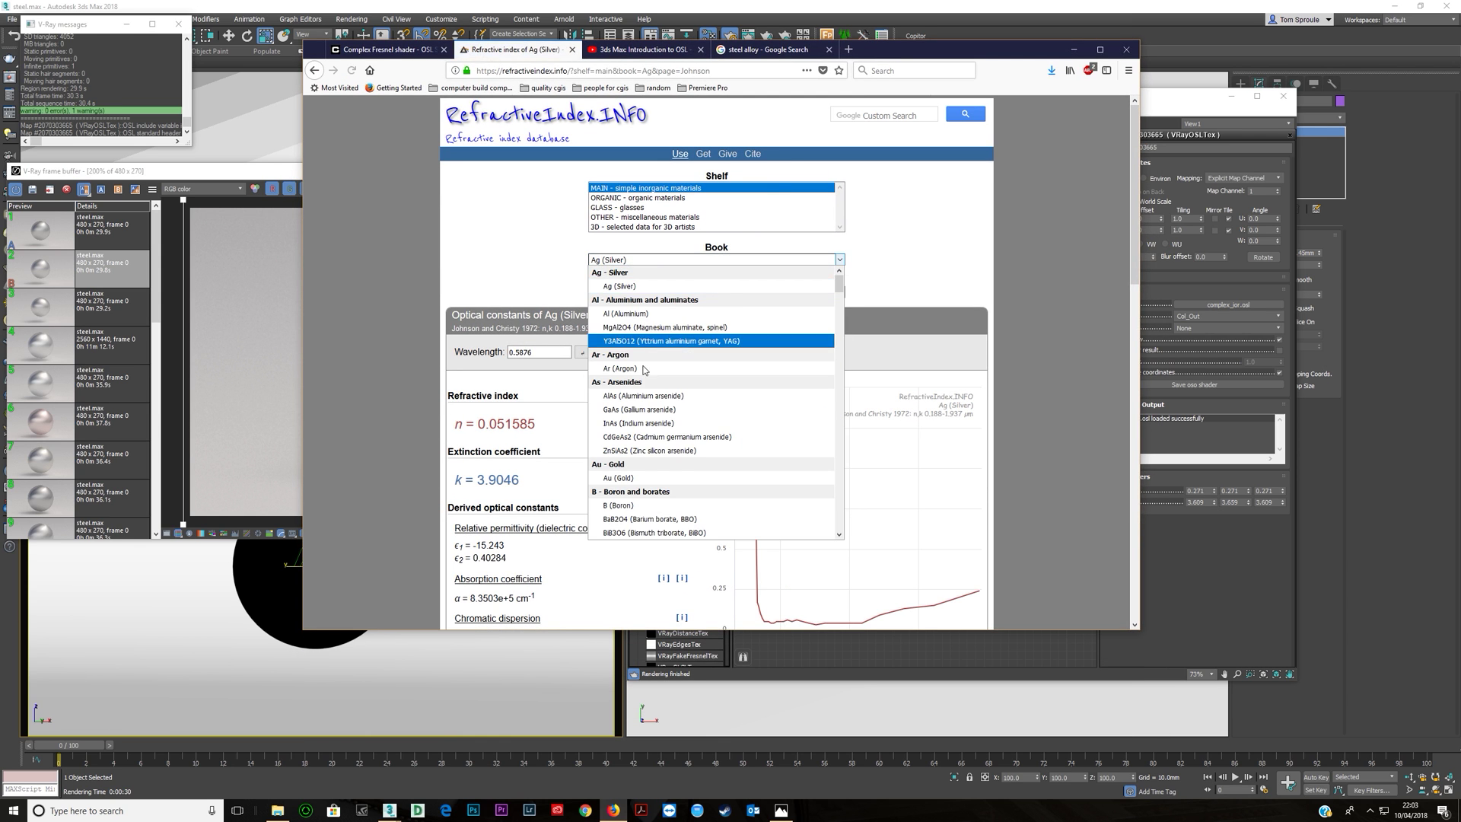
{"action": "left_click", "coordinate": [645, 367]}
- Look through the book list of simple inorganic materials and choose Fe (Iron)
{"action": "left_click", "coordinate": [640, 260]}
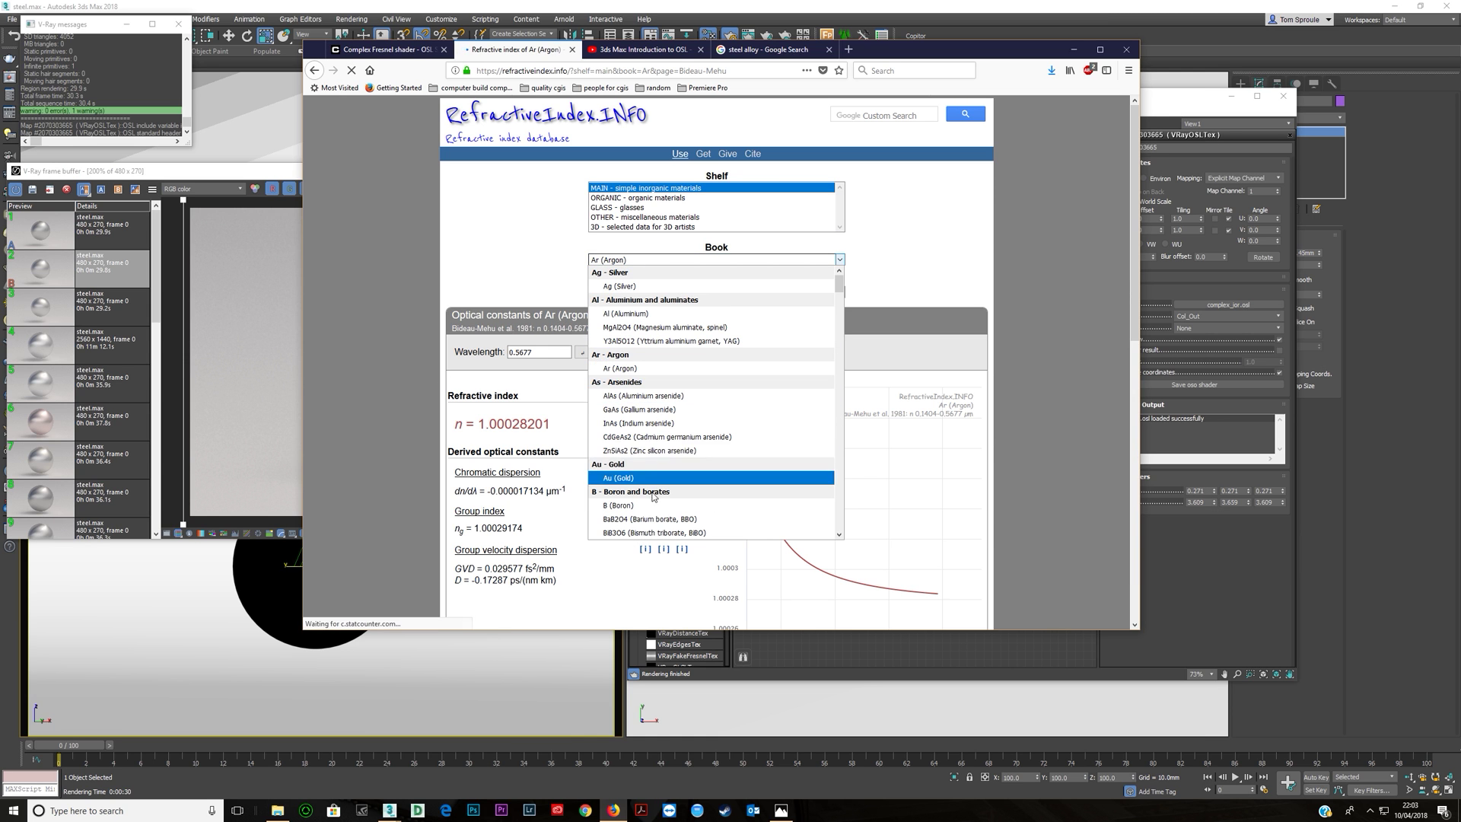
{"action": "scroll", "coordinate": [651, 472], "scroll_direction": "down", "scroll_amount": 4}
{"action": "scroll", "coordinate": [645, 457], "scroll_direction": "down", "scroll_amount": 10}
{"action": "scroll", "coordinate": [646, 462], "scroll_direction": "down", "scroll_amount": 4}
{"action": "scroll", "coordinate": [643, 453], "scroll_direction": "up", "scroll_amount": 3}
{"action": "scroll", "coordinate": [644, 450], "scroll_direction": "down", "scroll_amount": 1}
{"action": "scroll", "coordinate": [644, 446], "scroll_direction": "up", "scroll_amount": 2}
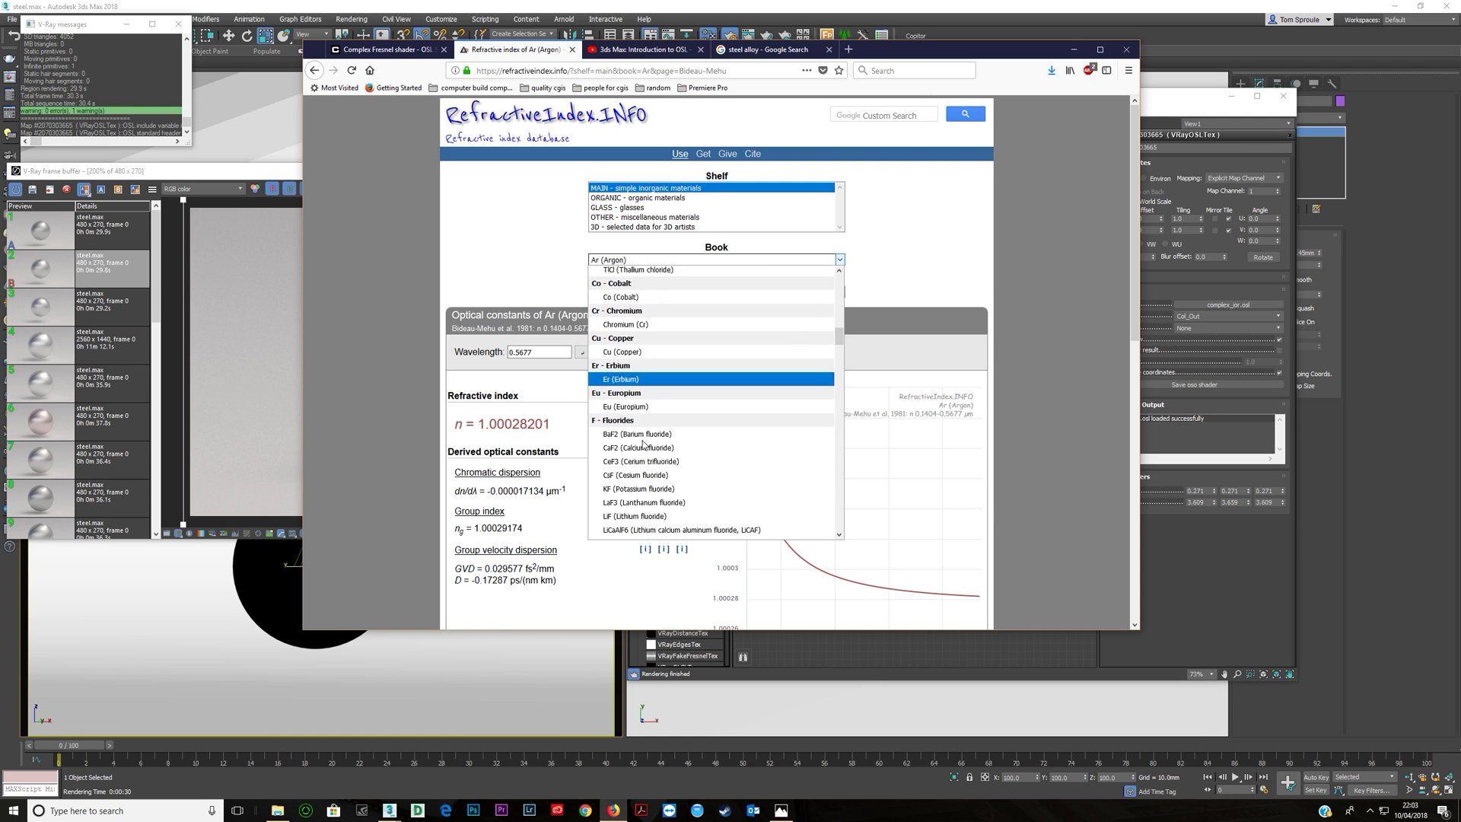
{"action": "scroll", "coordinate": [643, 443], "scroll_direction": "down", "scroll_amount": 4}
{"action": "left_click", "coordinate": [636, 492]}
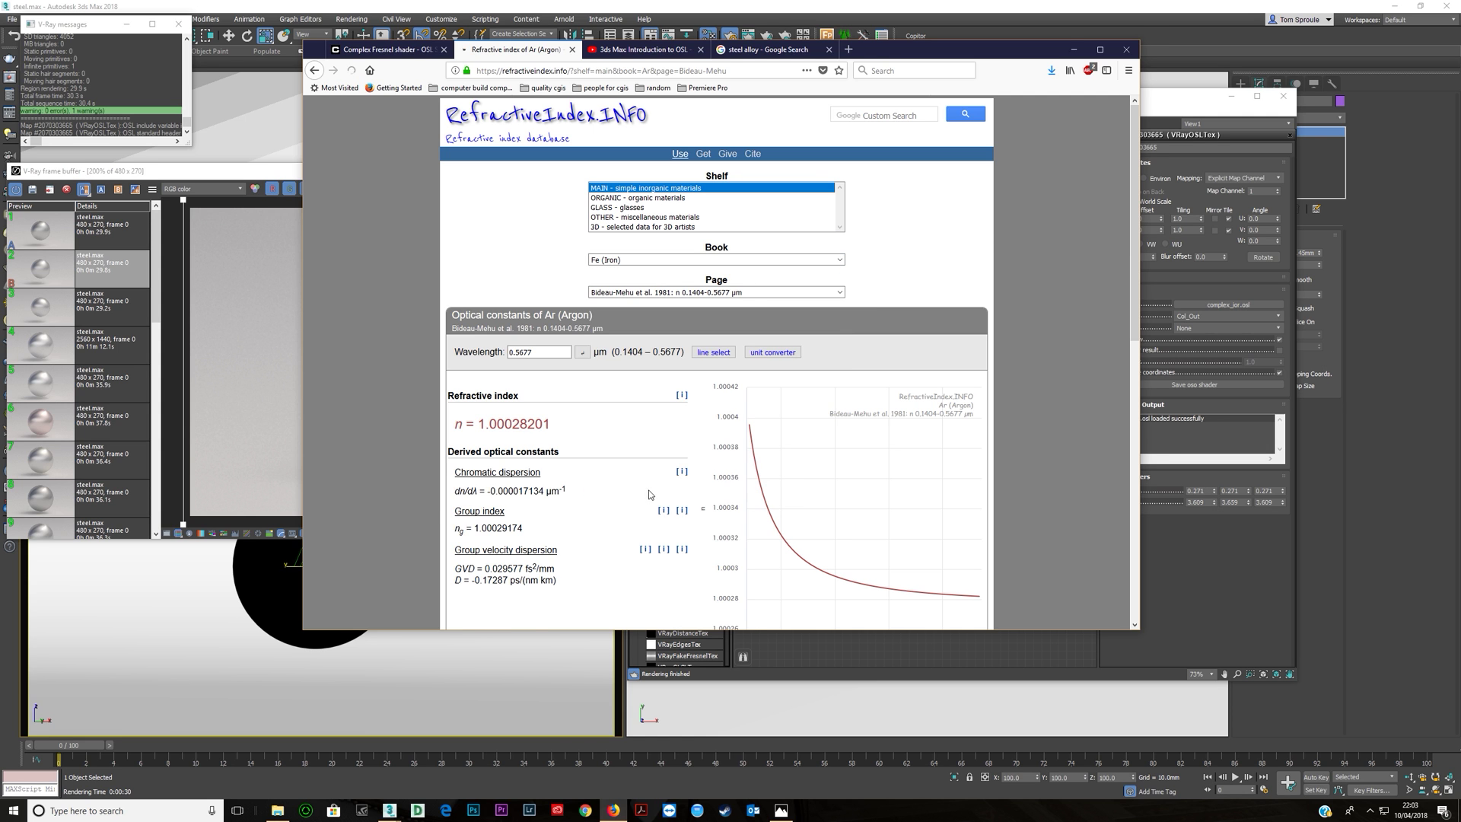
- Choose the Johnson and Christy 1974 data page for Fe (Iron) on RefractiveIndex.INFO
{"action": "key", "text": "alt+Tab"}
{"action": "key", "text": "alt+Tab"}
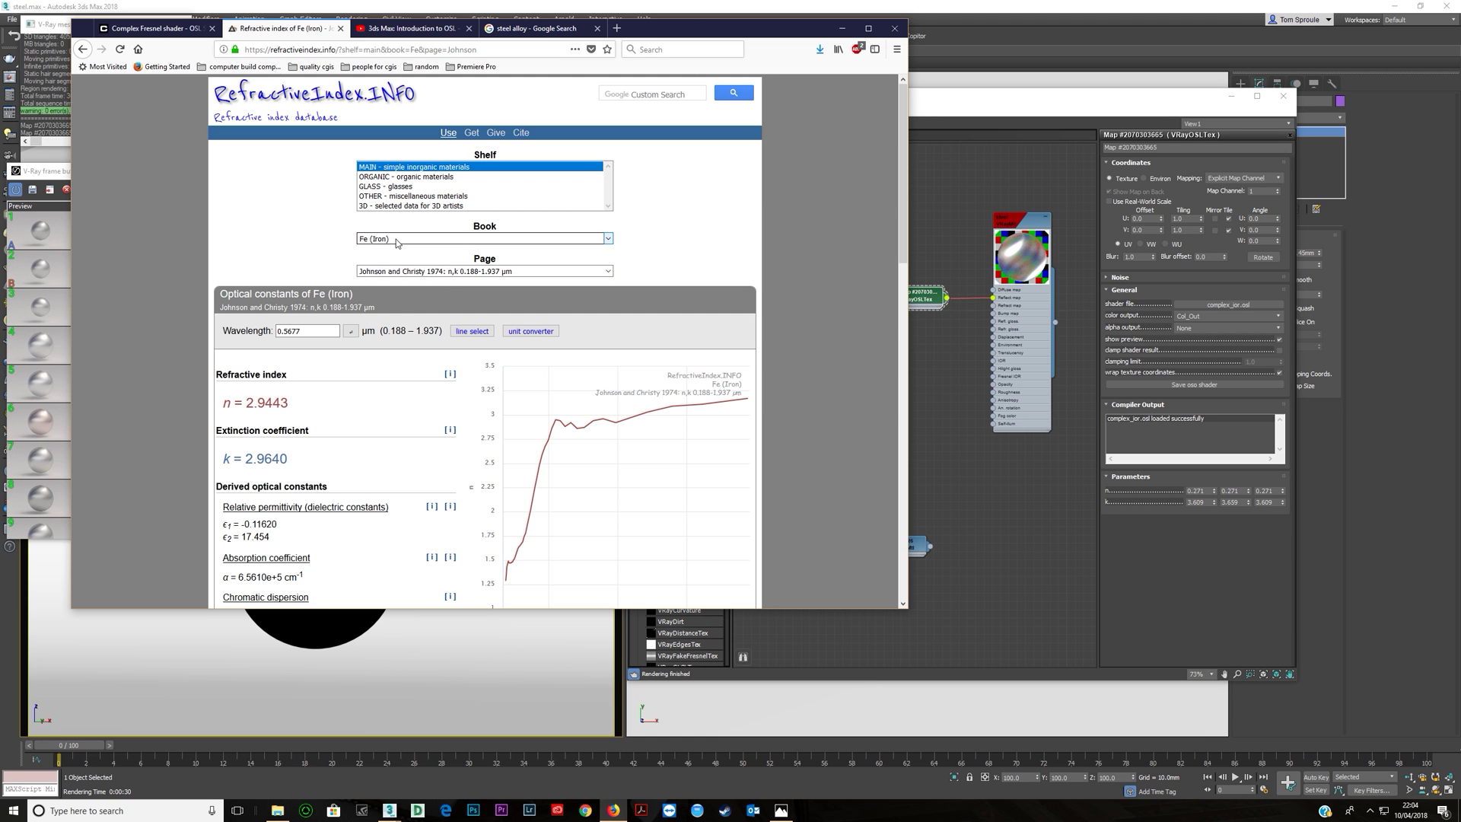
{"action": "left_click", "coordinate": [454, 272]}
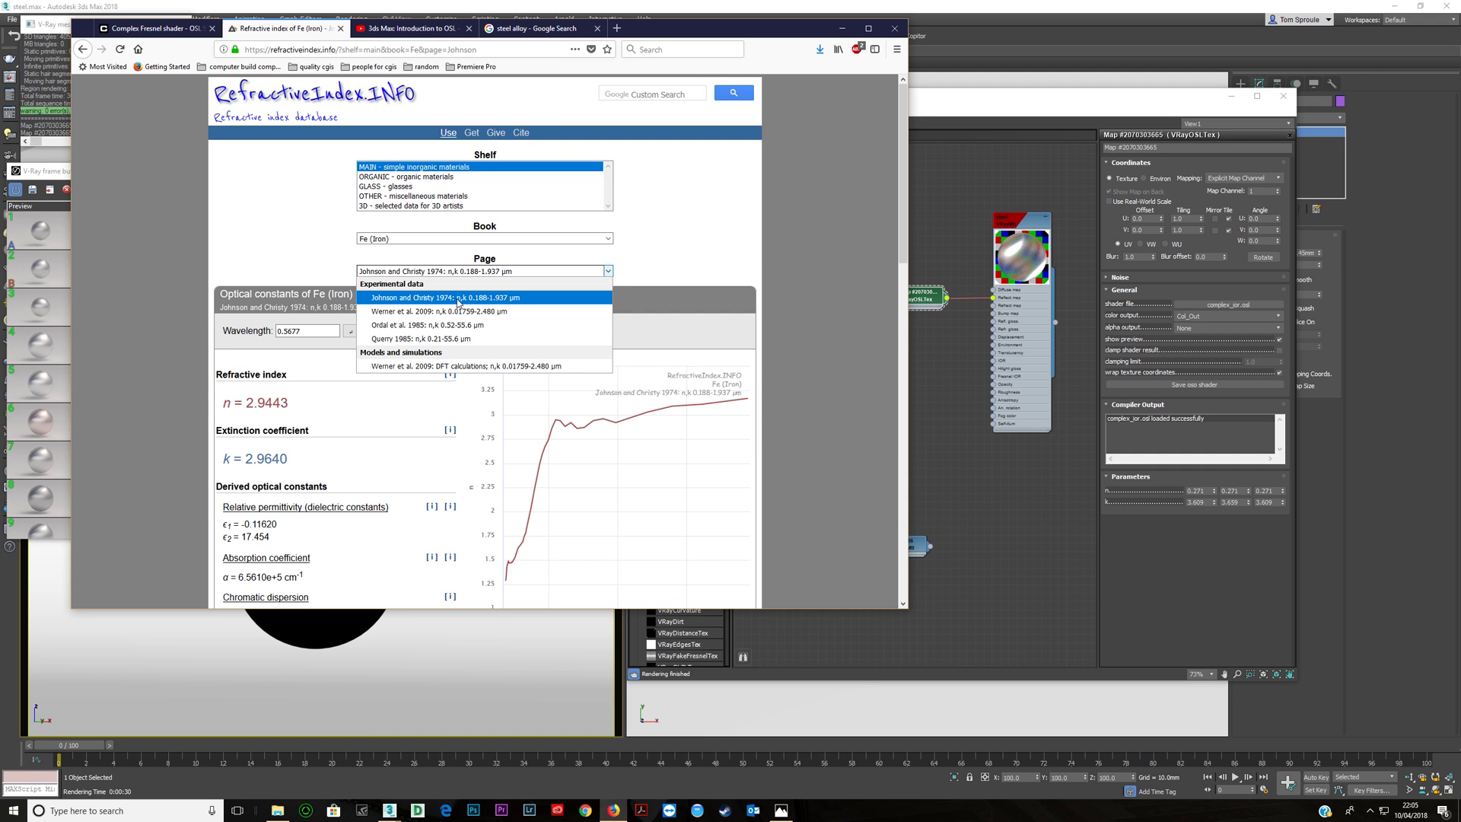
{"action": "left_click", "coordinate": [457, 303]}
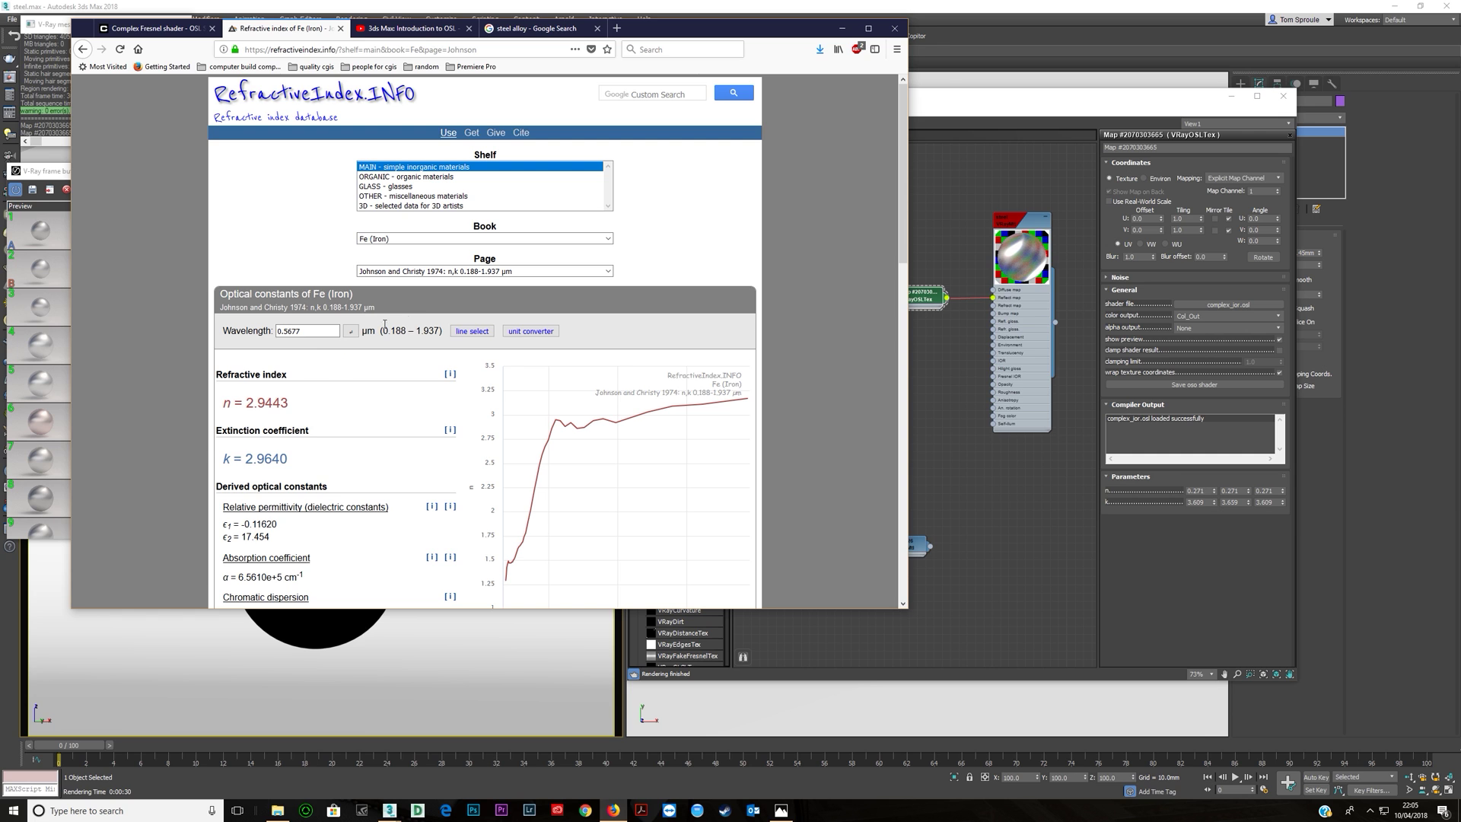
- Look up the red, green and blue wavelengths in the Complex Fresnel shader documentation and return to the iron data
{"action": "left_click", "coordinate": [315, 332]}
{"action": "left_click", "coordinate": [202, 29]}
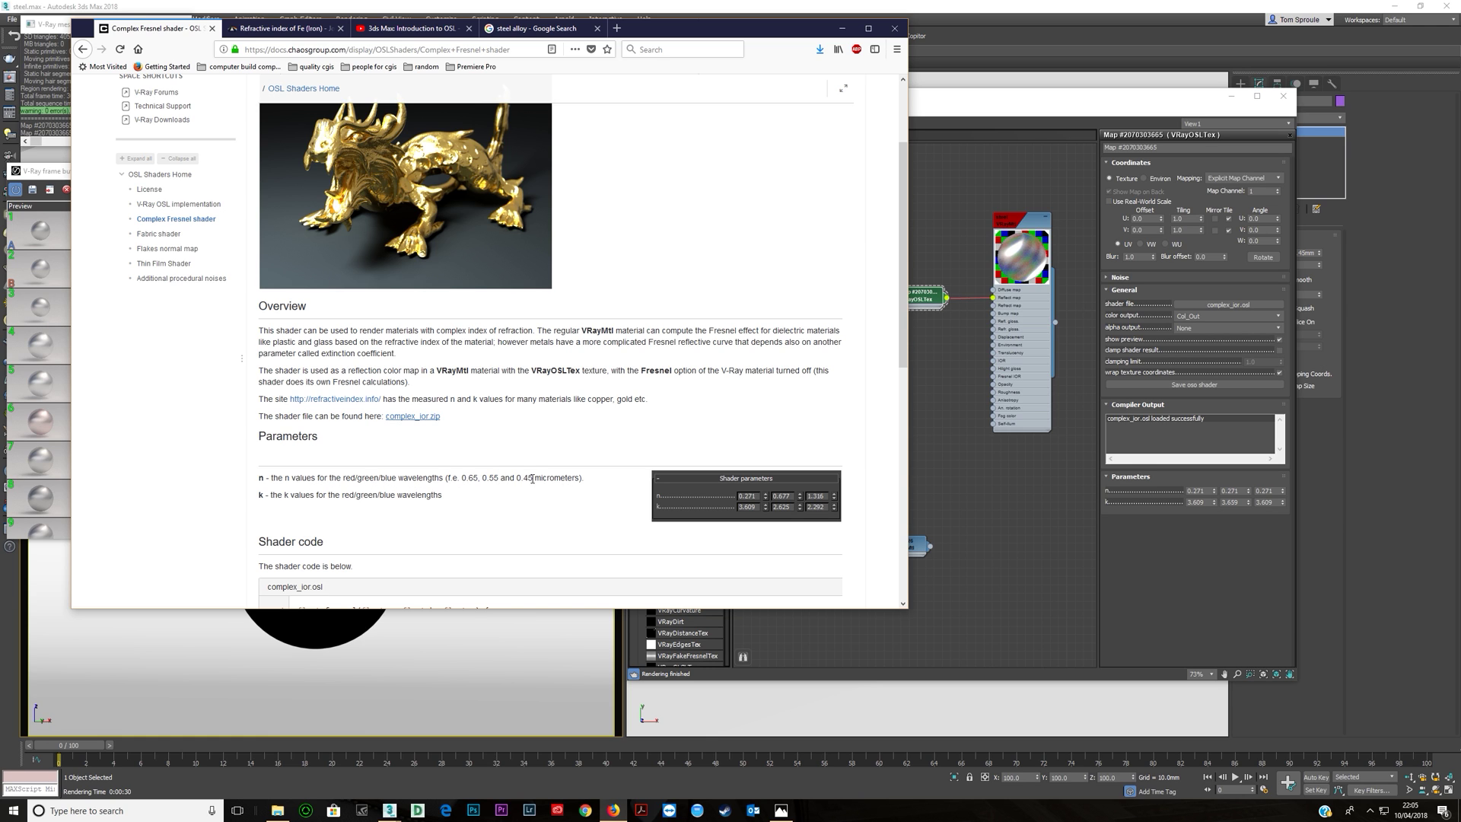
{"action": "left_click", "coordinate": [283, 30]}
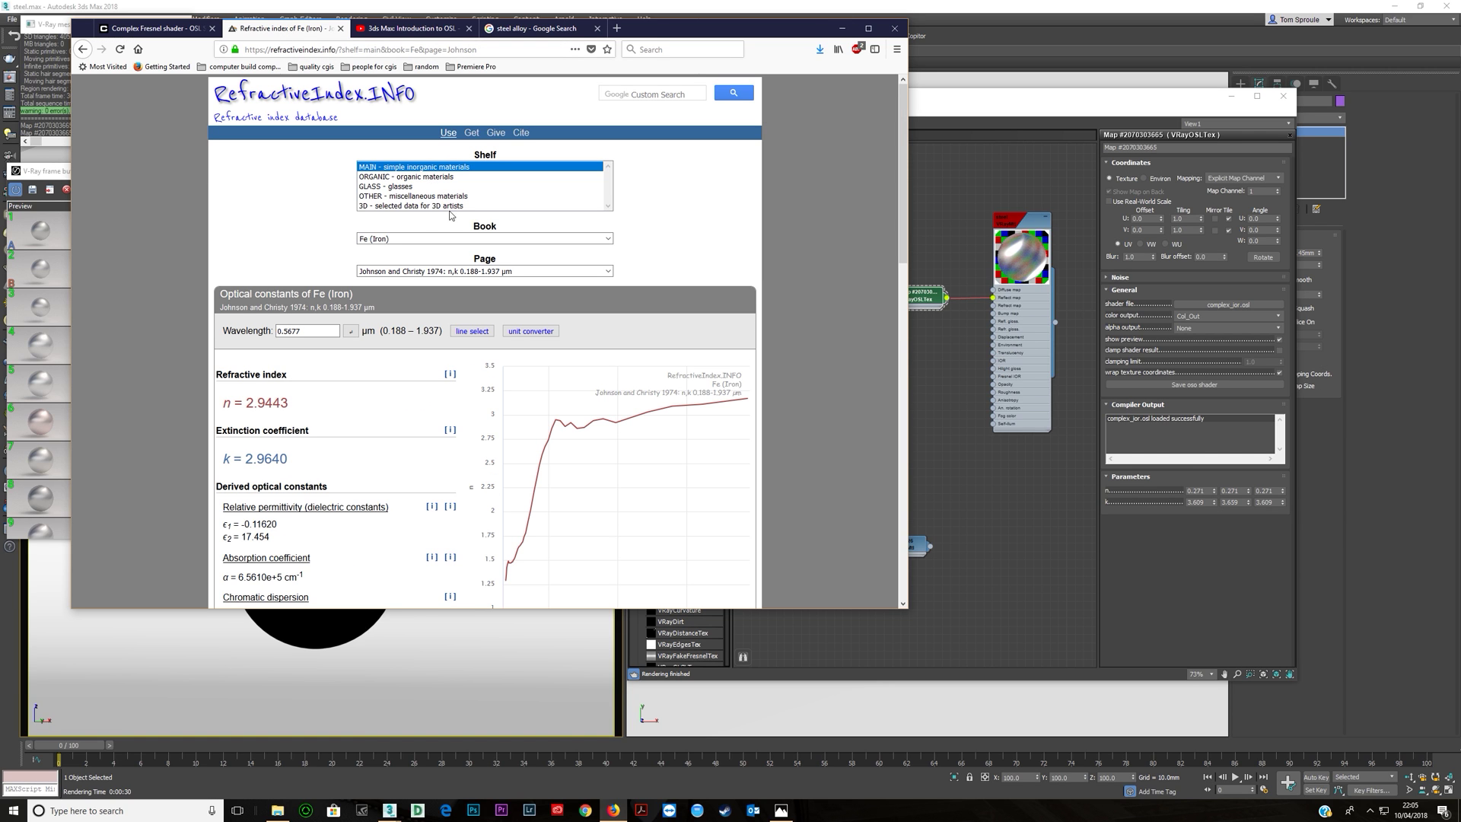
- Set the wavelength to 0.65 µm and copy the iron n value 2.9114 into the OSL texture's first n value in 3ds Max
{"action": "left_click", "coordinate": [309, 335]}
{"action": "left_click_drag", "start_coordinate": [247, 403], "coordinate": [291, 405]}
{"action": "key", "text": "ctrl+c"}
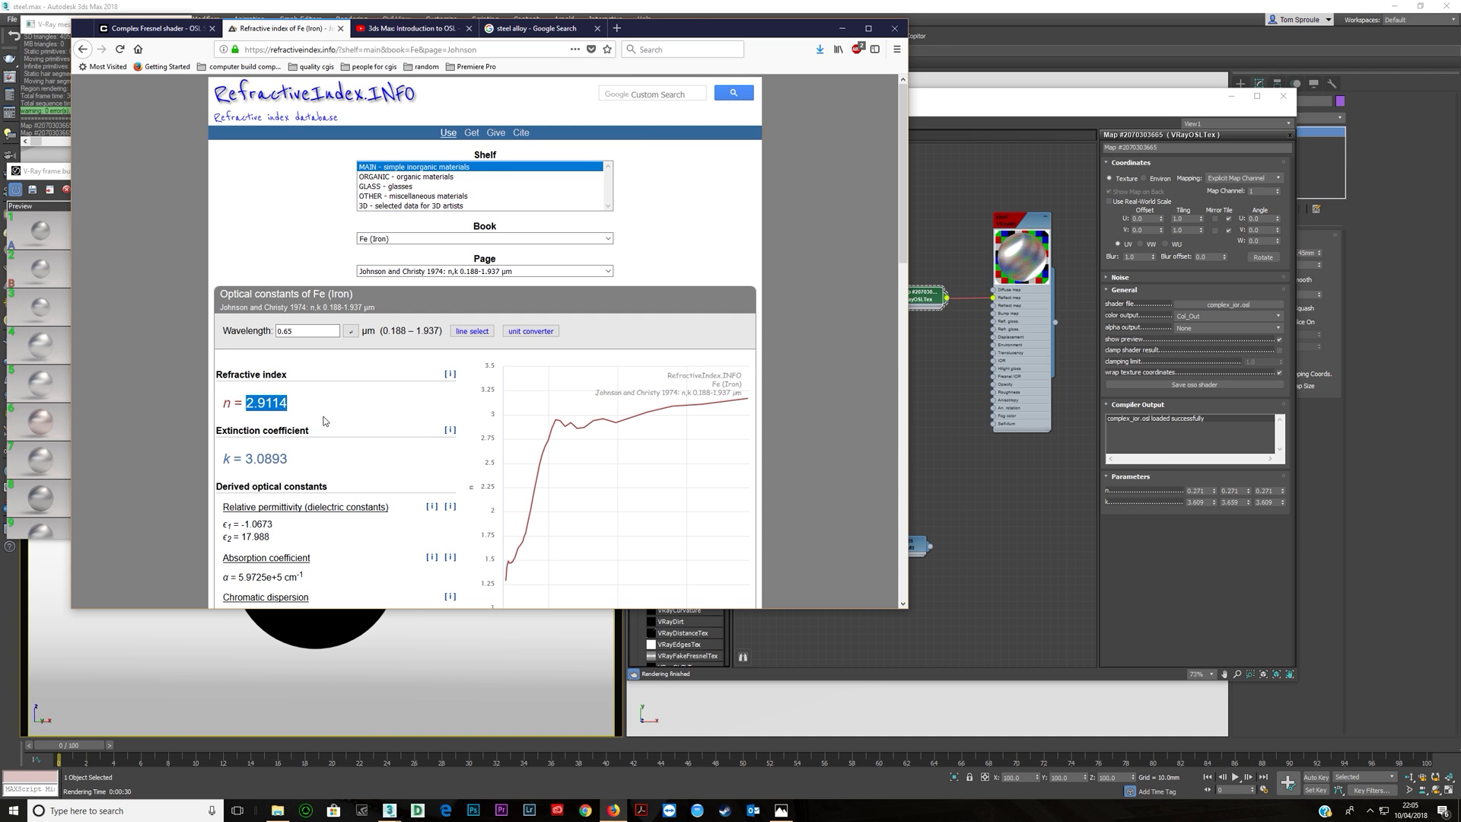
{"action": "left_click", "coordinate": [1196, 491]}
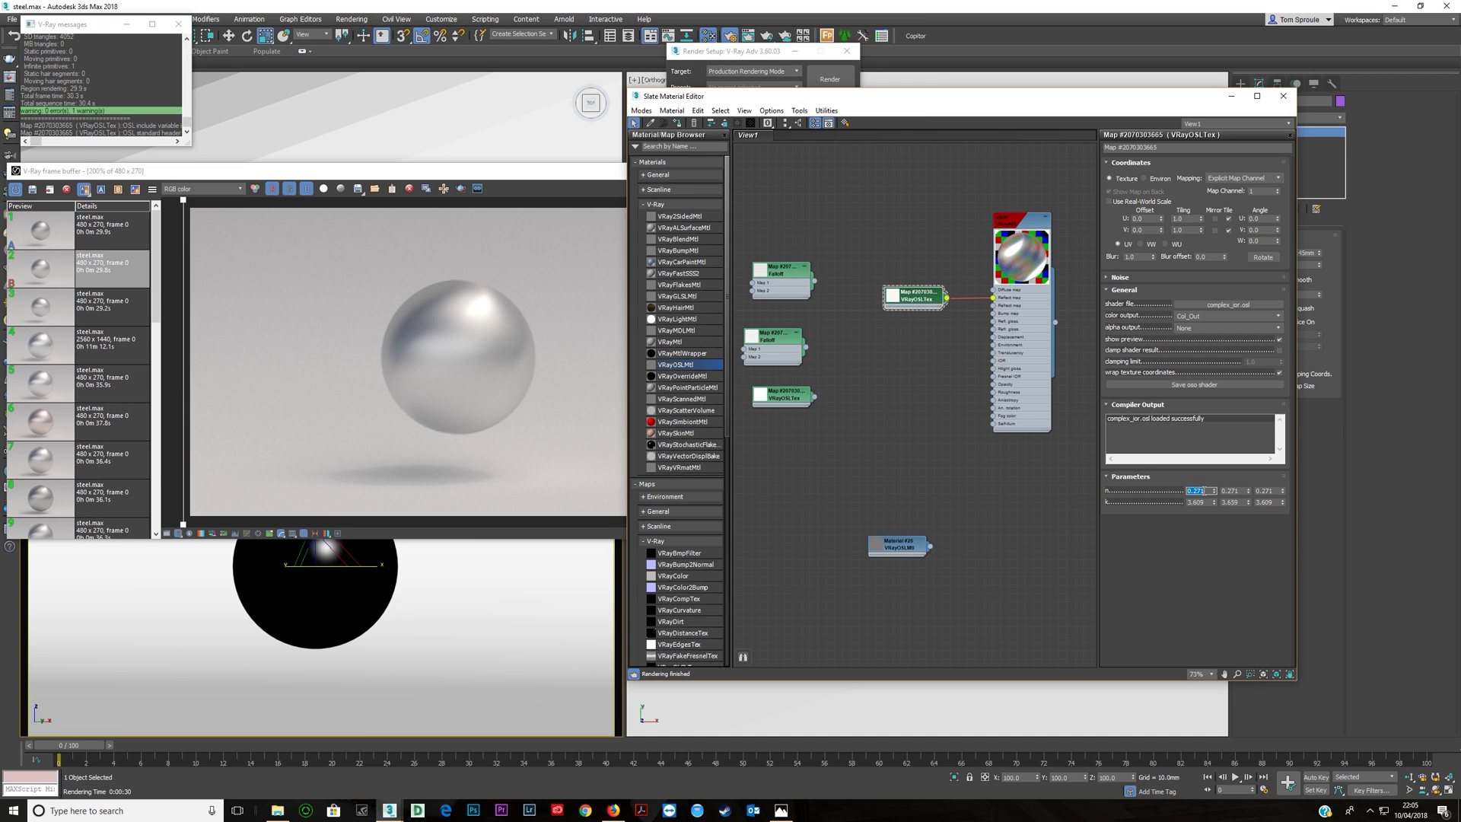
{"action": "key", "text": "ctrl+v"}
{"action": "key", "text": "Tab"}
{"action": "key", "text": "Tab"}
{"action": "key", "text": "Tab"}
- Copy the iron k value 3.0893 for 0.65 µm into the OSL texture's first k value
{"action": "key", "text": "alt+Tab"}
{"action": "left_click_drag", "start_coordinate": [245, 459], "coordinate": [288, 463]}
{"action": "key", "text": "ctrl+c"}
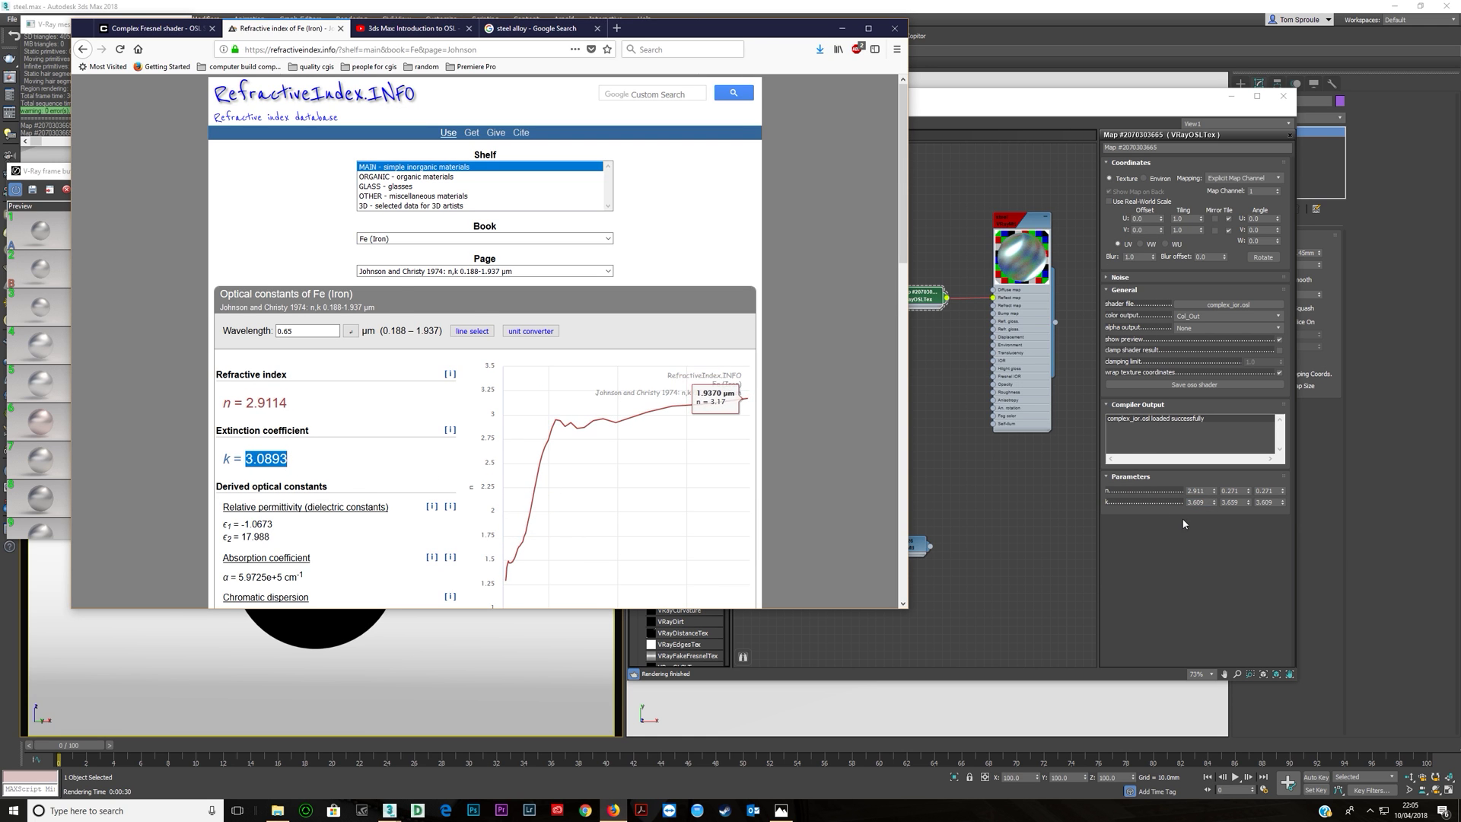
{"action": "key", "text": "alt+Tab"}
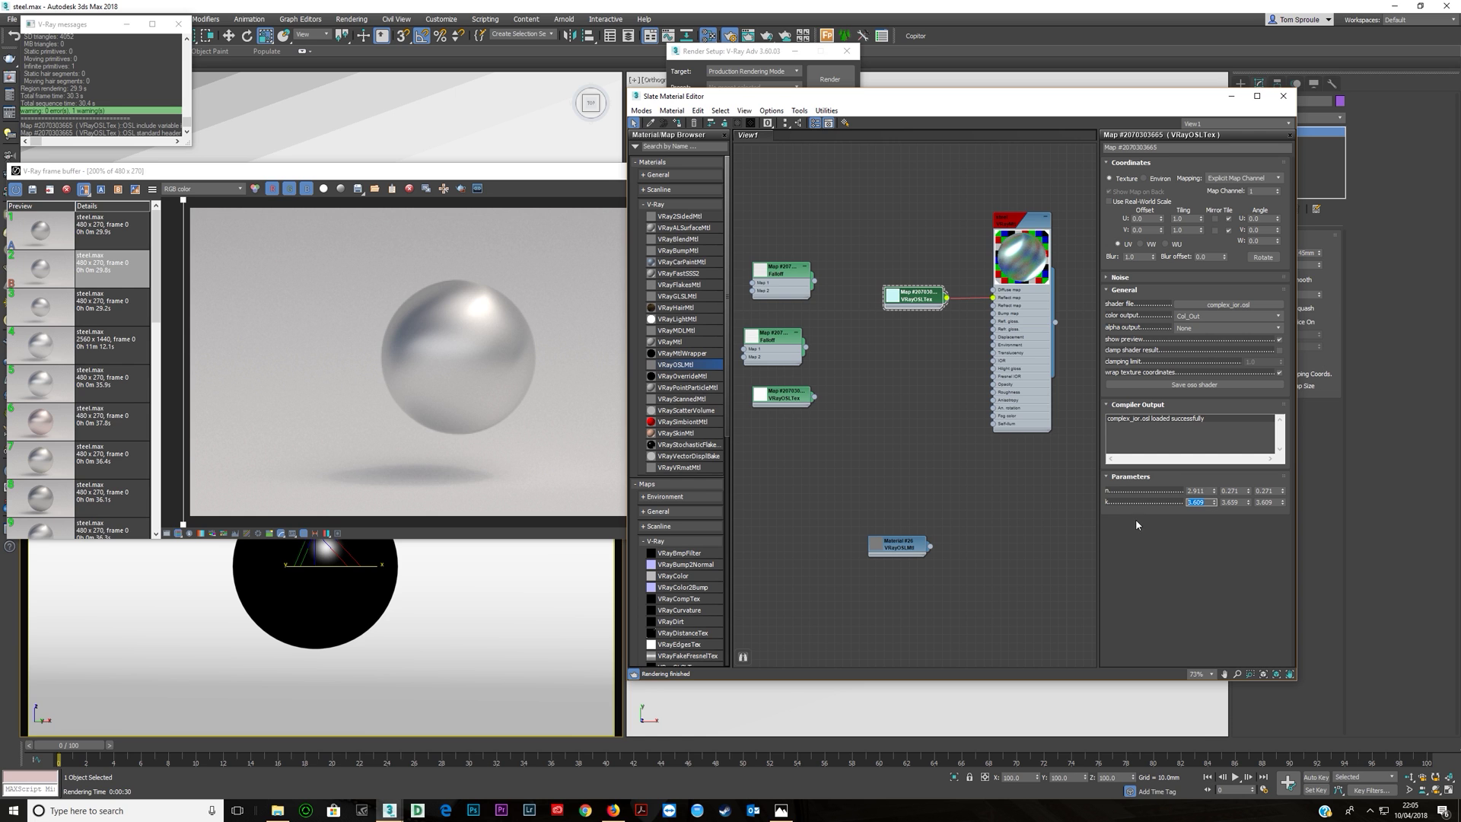
{"action": "key", "text": "ctrl+v"}
- Set the wavelength to 0.55 µm and copy the iron n value 2.9497 into the OSL texture's second n value
{"action": "key", "text": "alt+Tab"}
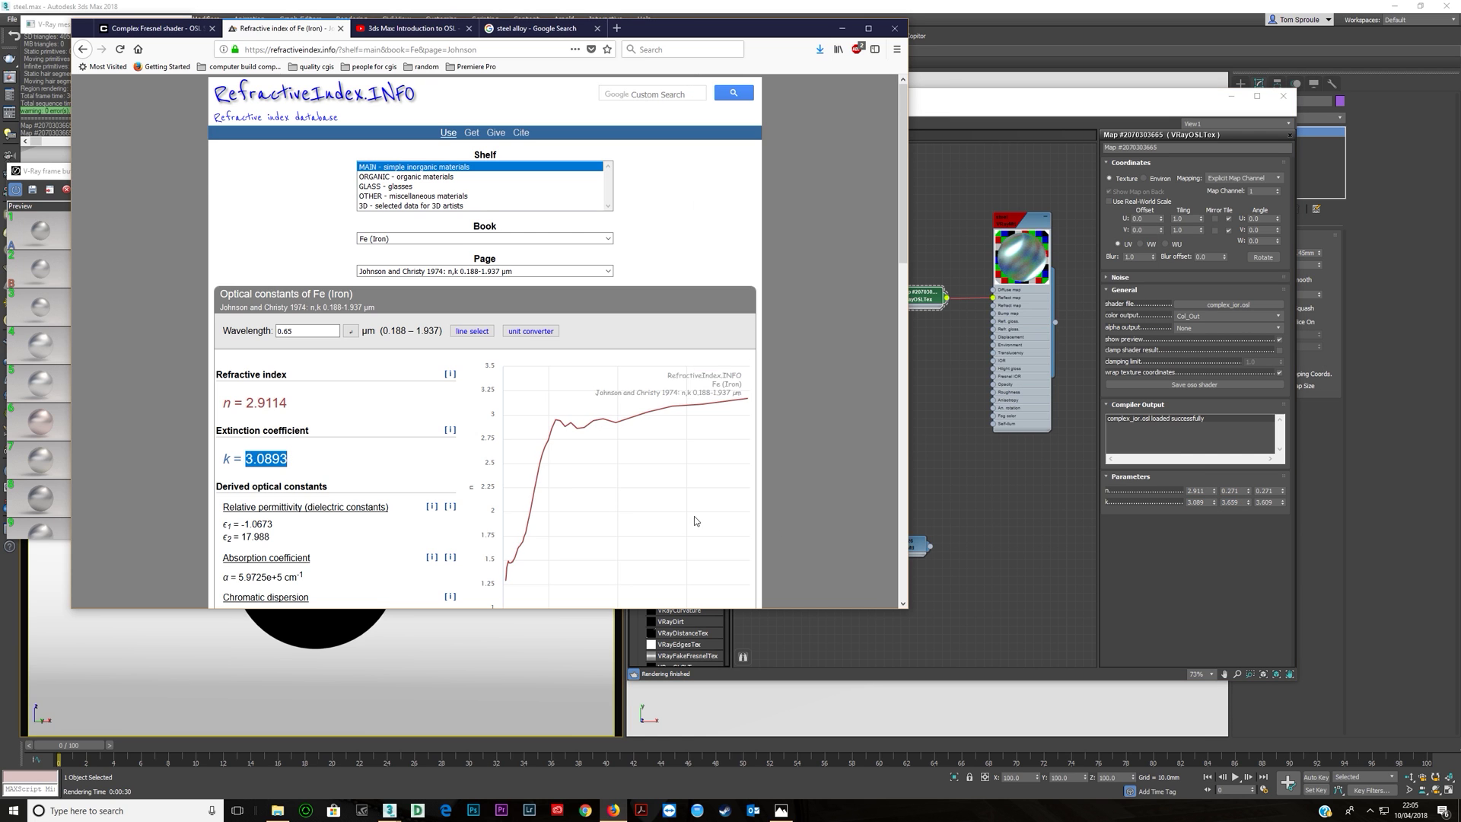
{"action": "left_click", "coordinate": [388, 374]}
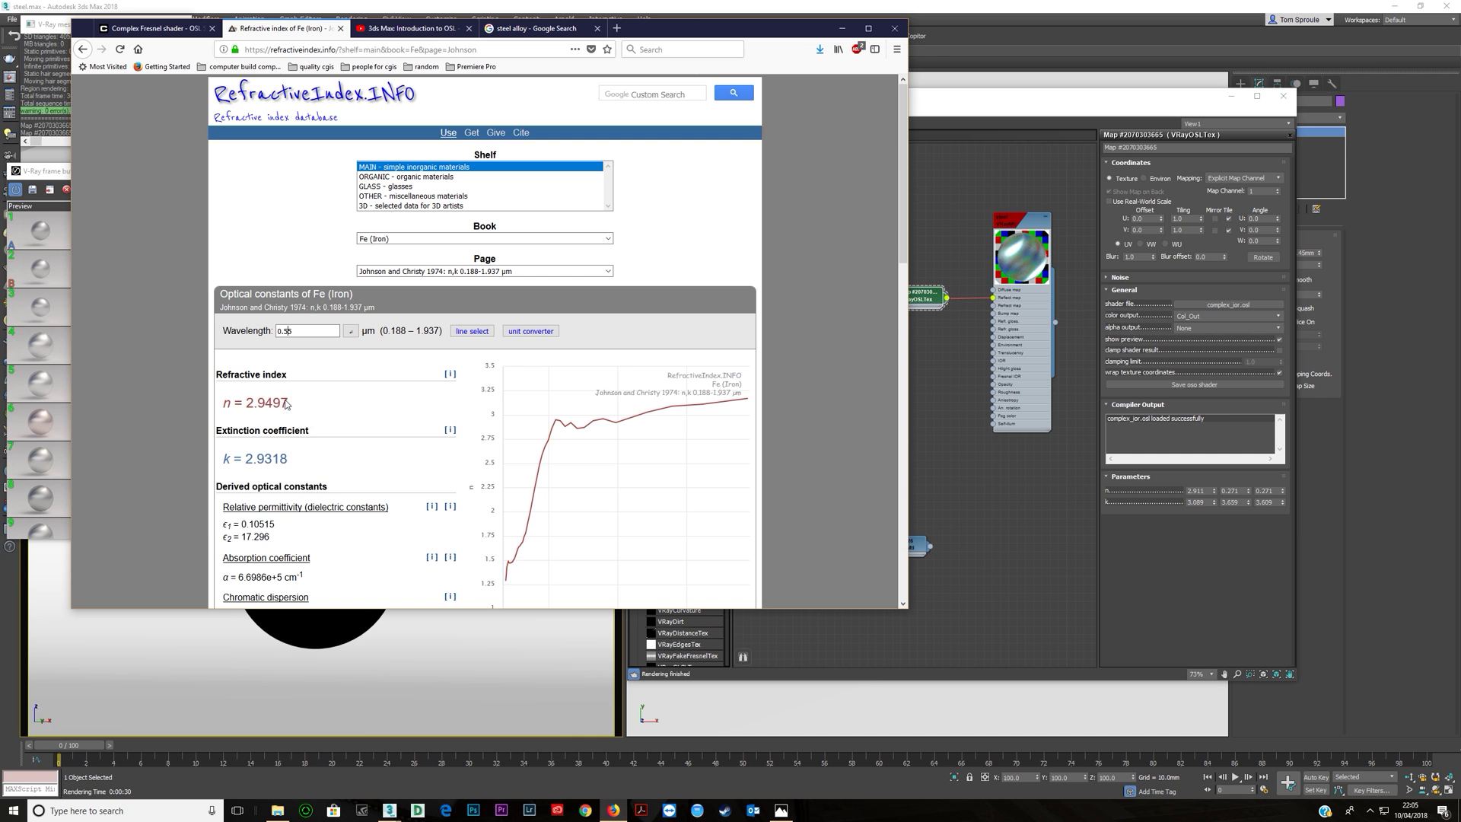
{"action": "left_click_drag", "start_coordinate": [246, 402], "coordinate": [290, 403]}
{"action": "double_click", "coordinate": [1233, 491]}
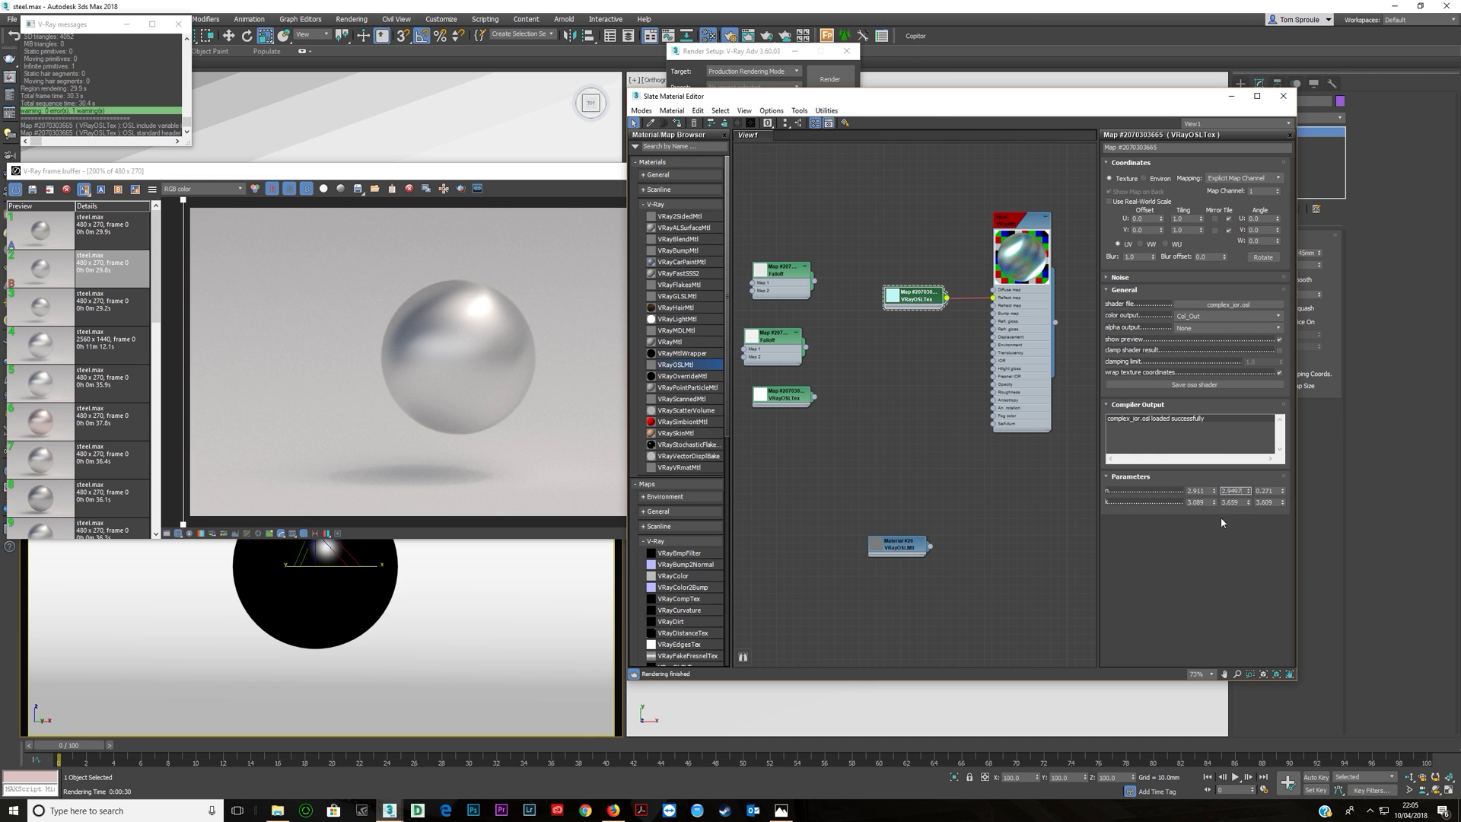
{"action": "key", "text": "Return"}
- Copy the iron k value 2.9318 for 0.55 µm into the OSL texture's second k value
{"action": "key", "text": "alt+Tab"}
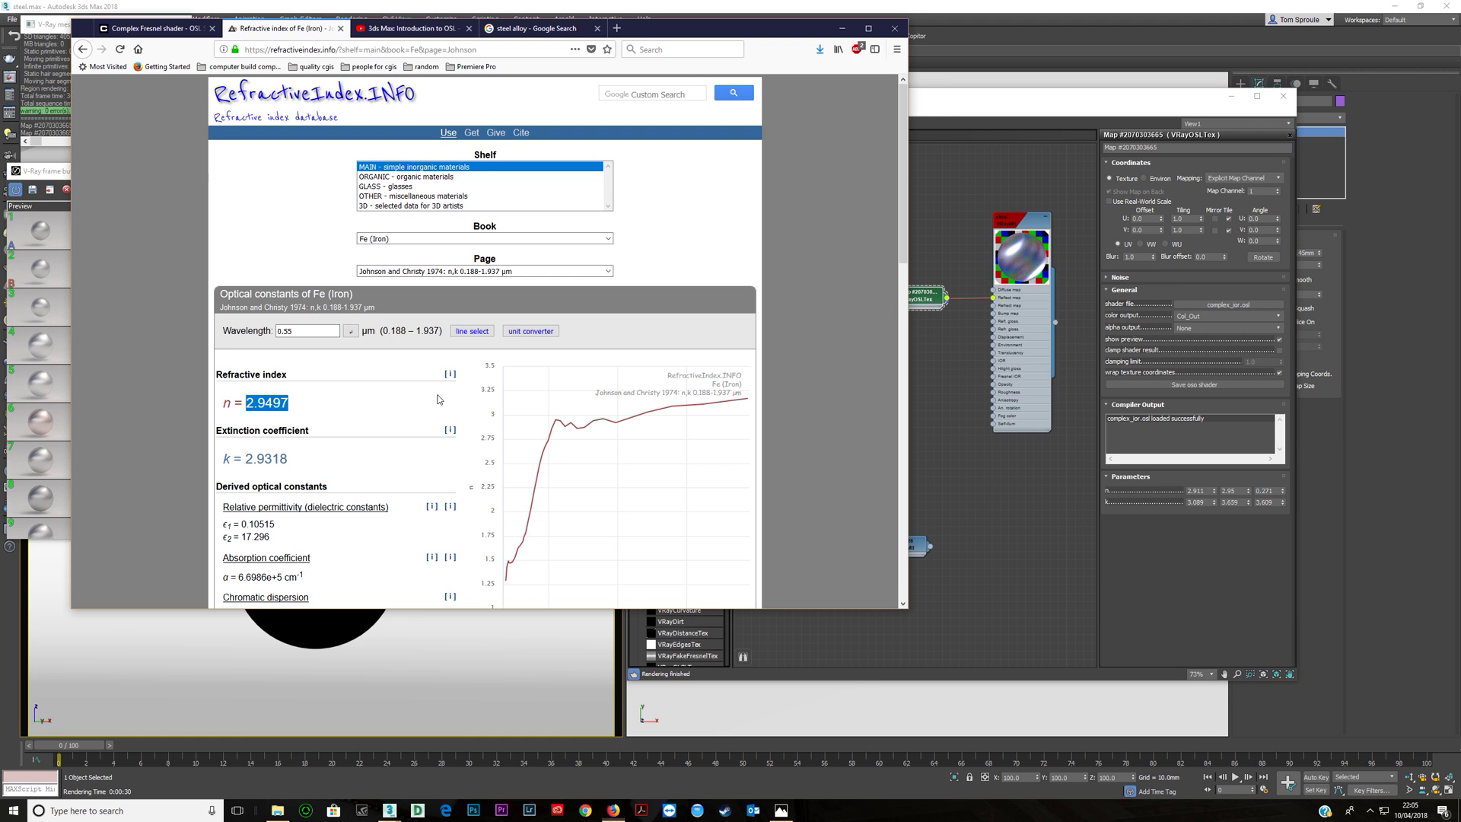
{"action": "double_click", "coordinate": [253, 459]}
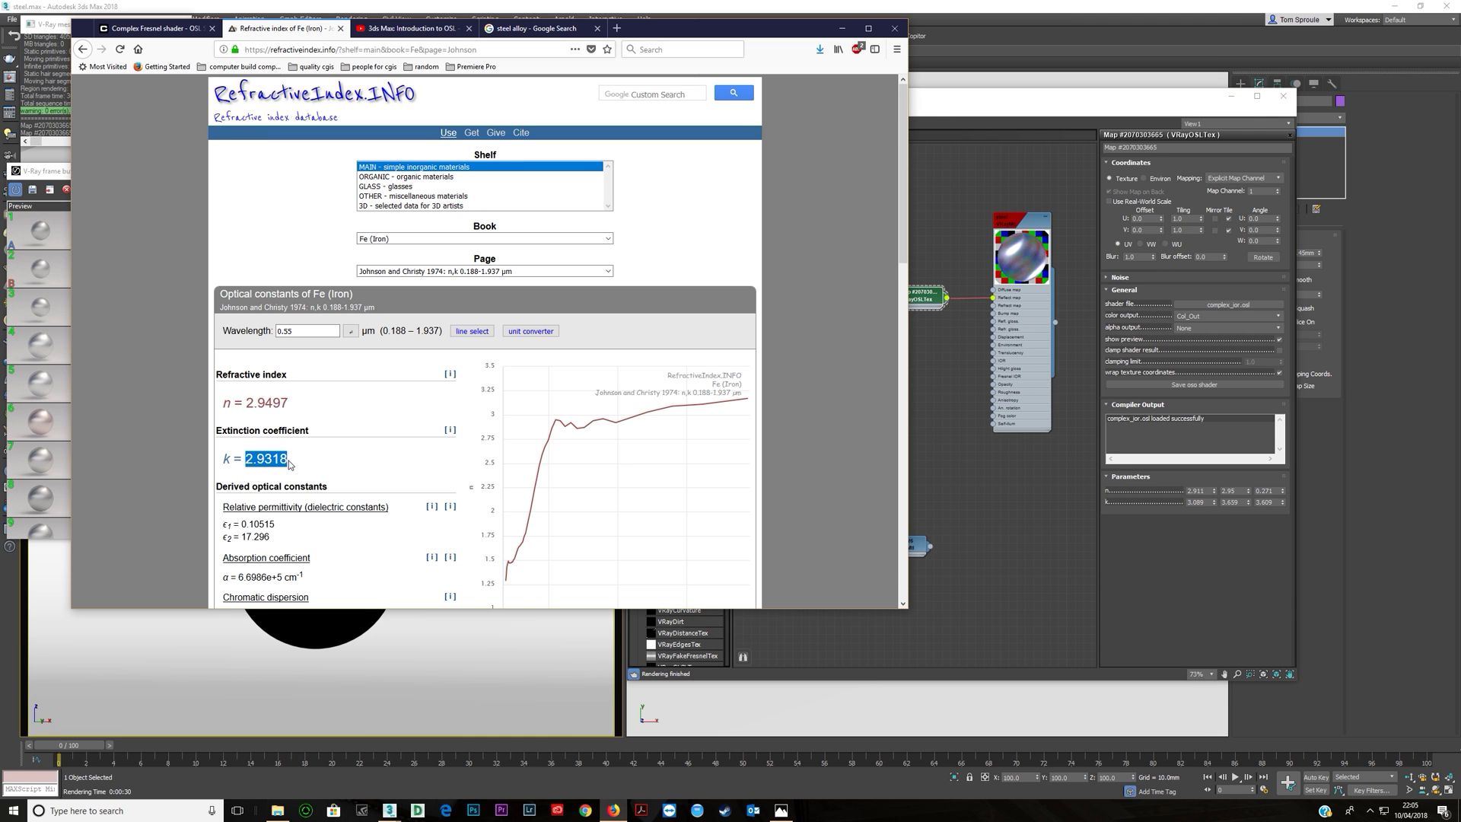
{"action": "key", "text": "ctrl+c"}
{"action": "double_click", "coordinate": [1230, 502]}
{"action": "key", "text": "ctrl+v"}
{"action": "key", "text": "Tab"}
- Set the wavelength to 0.45 µm and copy the iron n value 2.5845 into the OSL texture's third n value
{"action": "key", "text": "alt+Tab"}
{"action": "left_click", "coordinate": [308, 350]}
{"action": "type", "text": "4"}
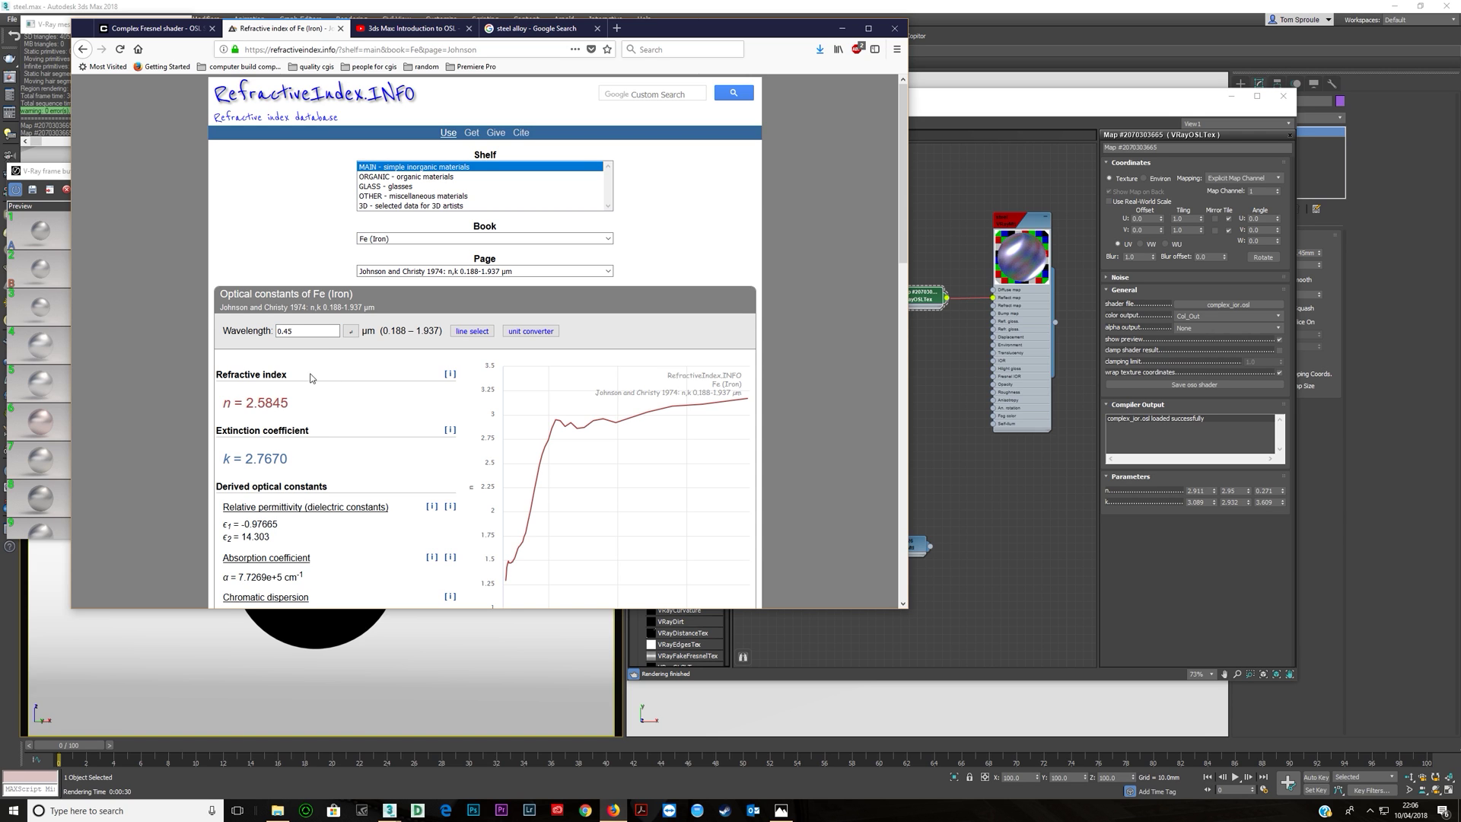
{"action": "left_click_drag", "start_coordinate": [247, 403], "coordinate": [293, 415]}
{"action": "left_click", "coordinate": [1266, 491]}
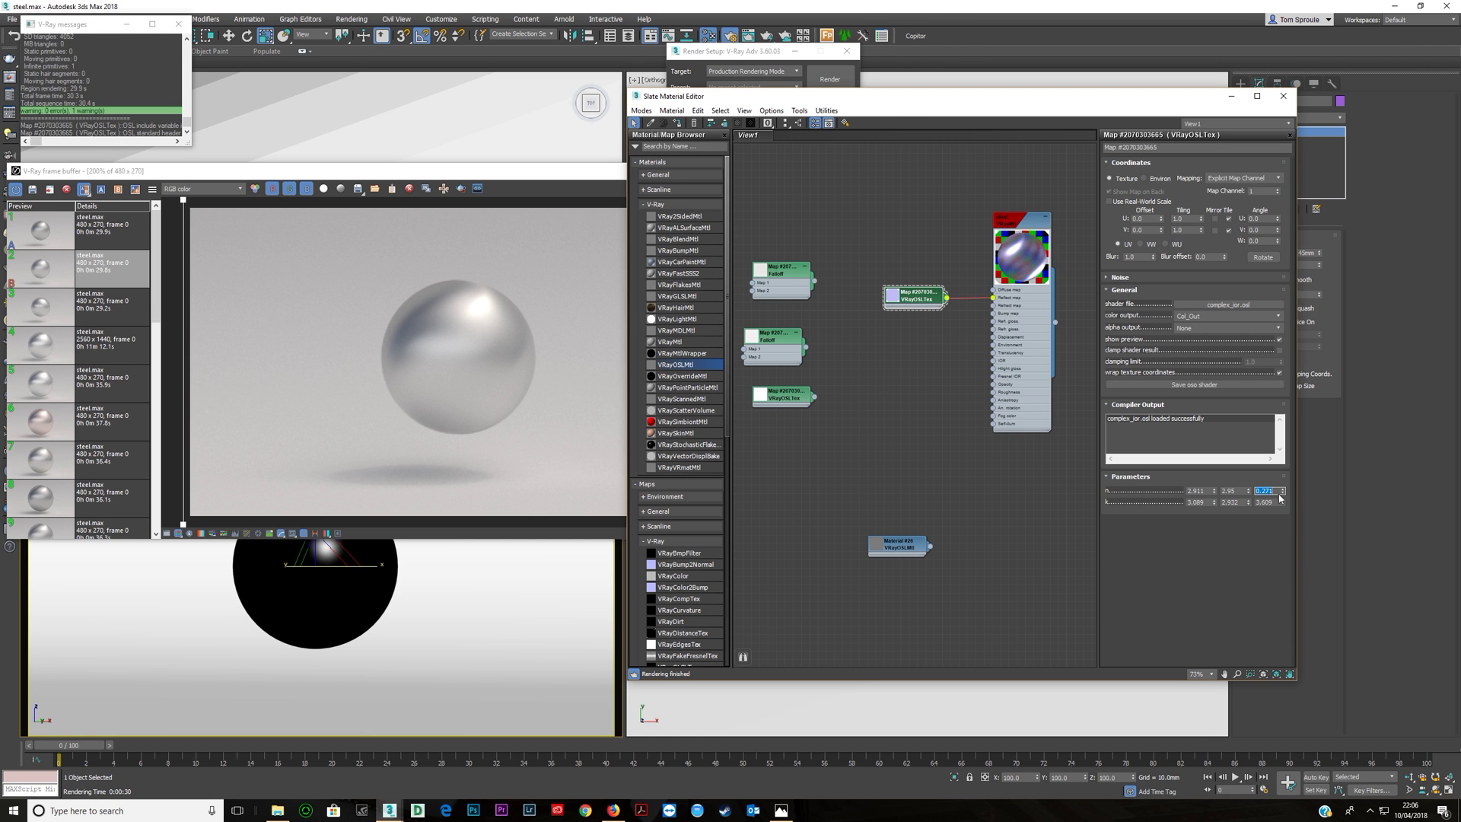
{"action": "key", "text": "Tab"}
- Copy the iron k value 2.7670 into the OSL texture's third k value and render the sphere
{"action": "key", "text": "alt+Tab"}
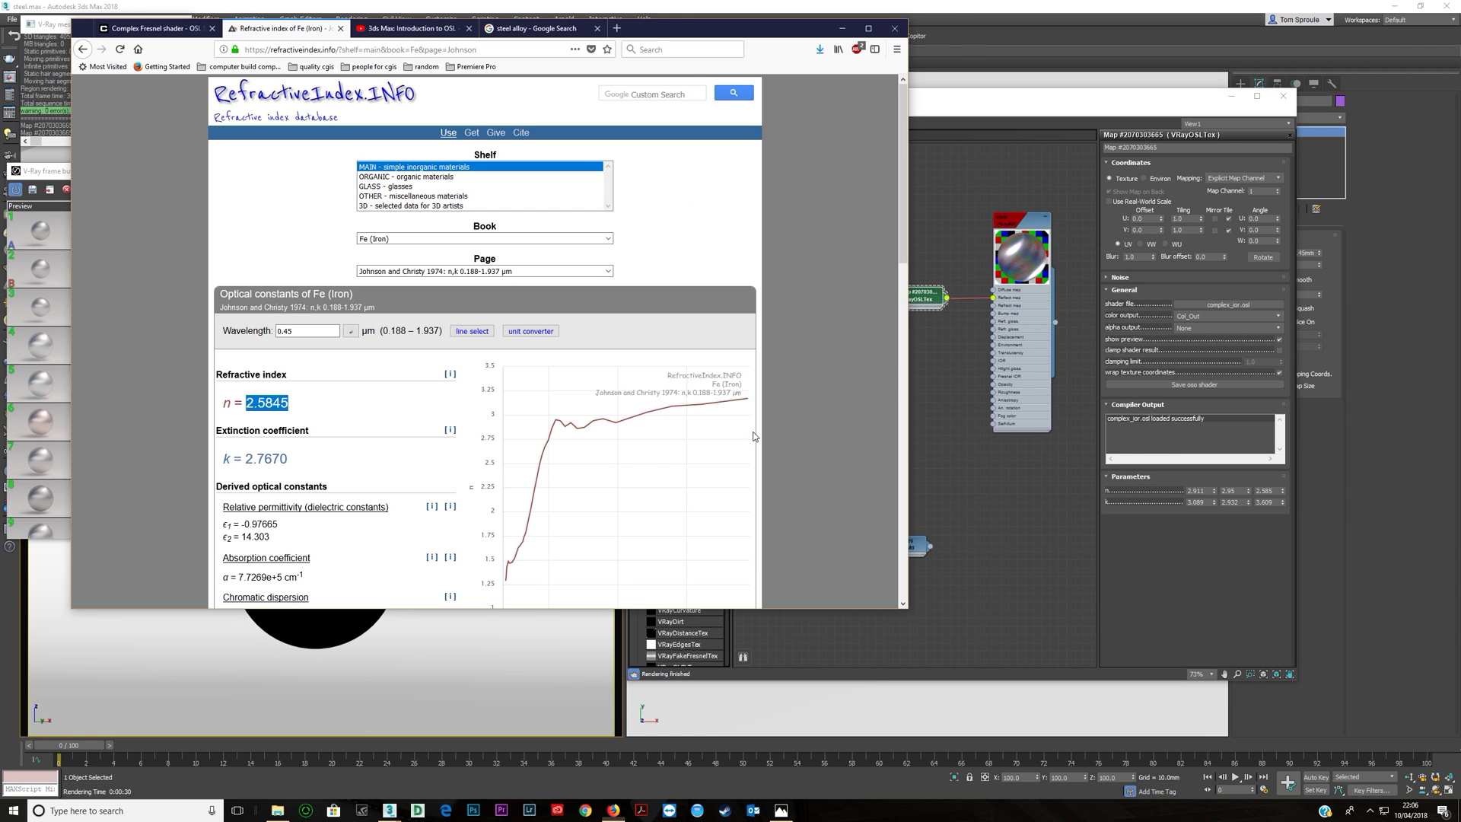
{"action": "left_click_drag", "start_coordinate": [247, 459], "coordinate": [341, 463]}
{"action": "key", "text": "alt+Tab"}
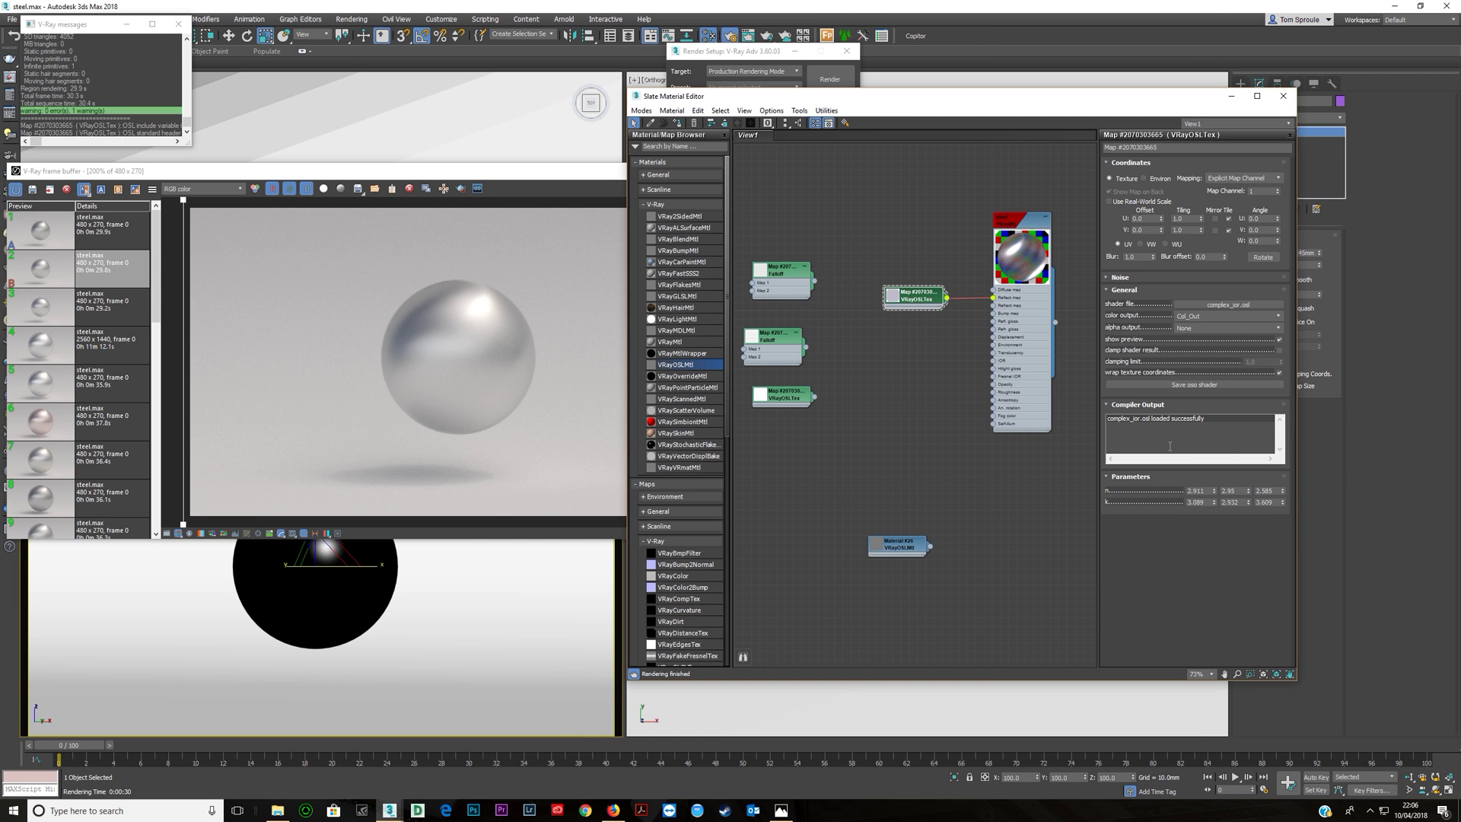
{"action": "double_click", "coordinate": [1264, 502]}
{"action": "key", "text": "Tab"}
{"action": "key", "text": "shift+q"}
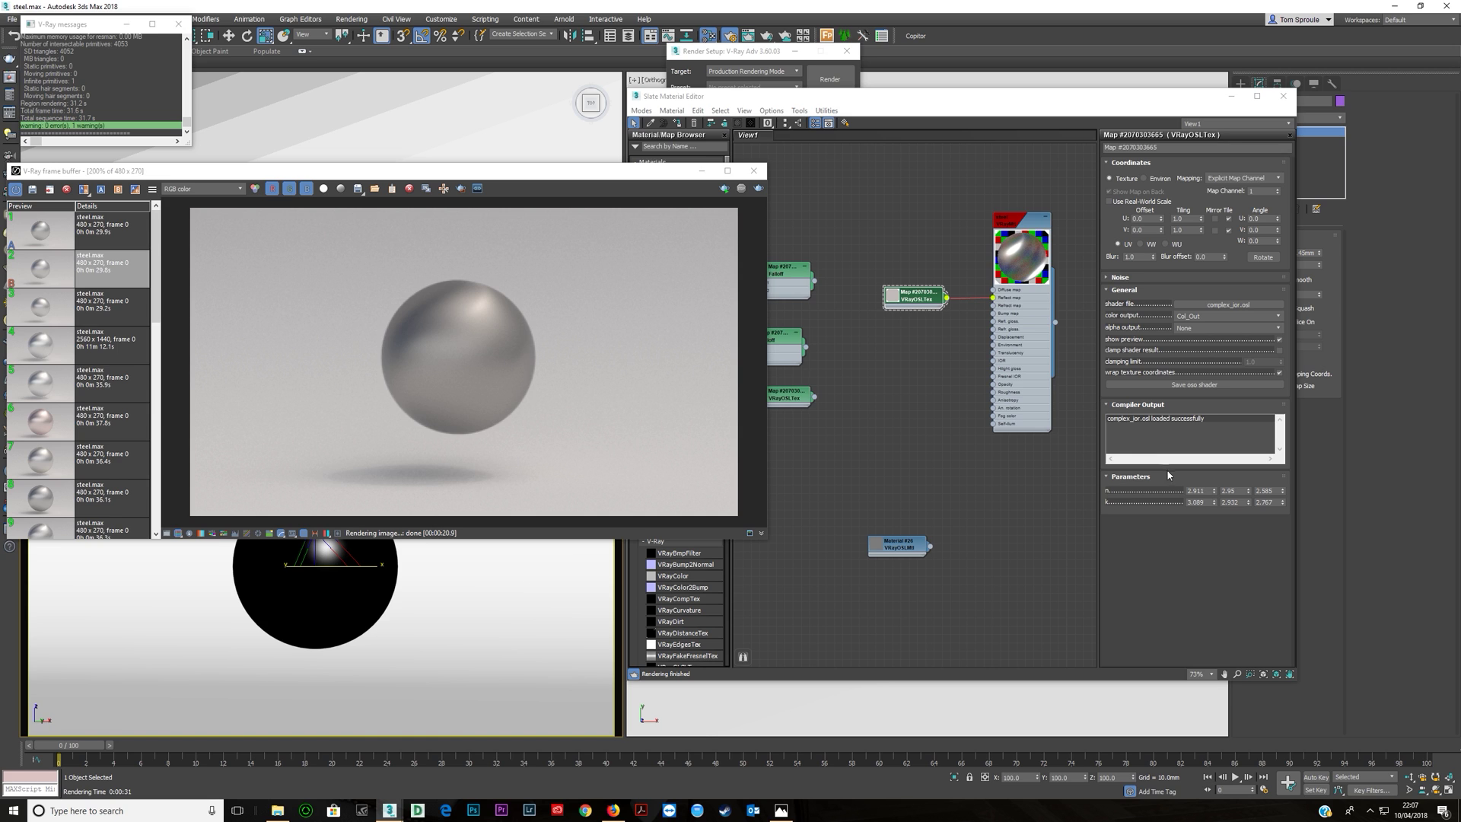
- Set the OSL texture's three n values to 0.911, 0.95 and 0.585, keeping the first k value at 3.089
{"action": "double_click", "coordinate": [1201, 490]}
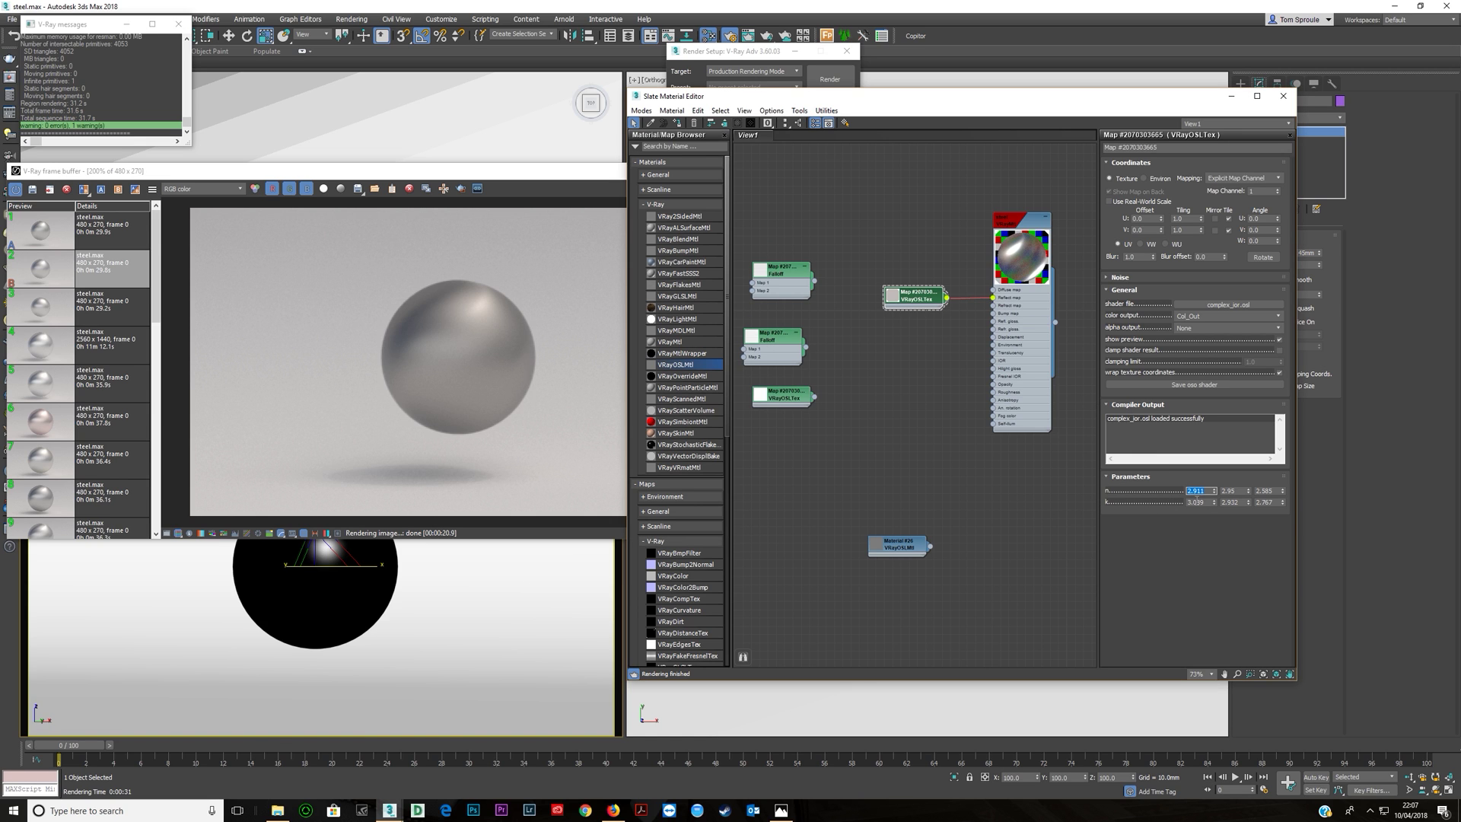
{"action": "double_click", "coordinate": [1199, 503]}
{"action": "type", "text": "3.089"}
{"action": "key", "text": "Return"}
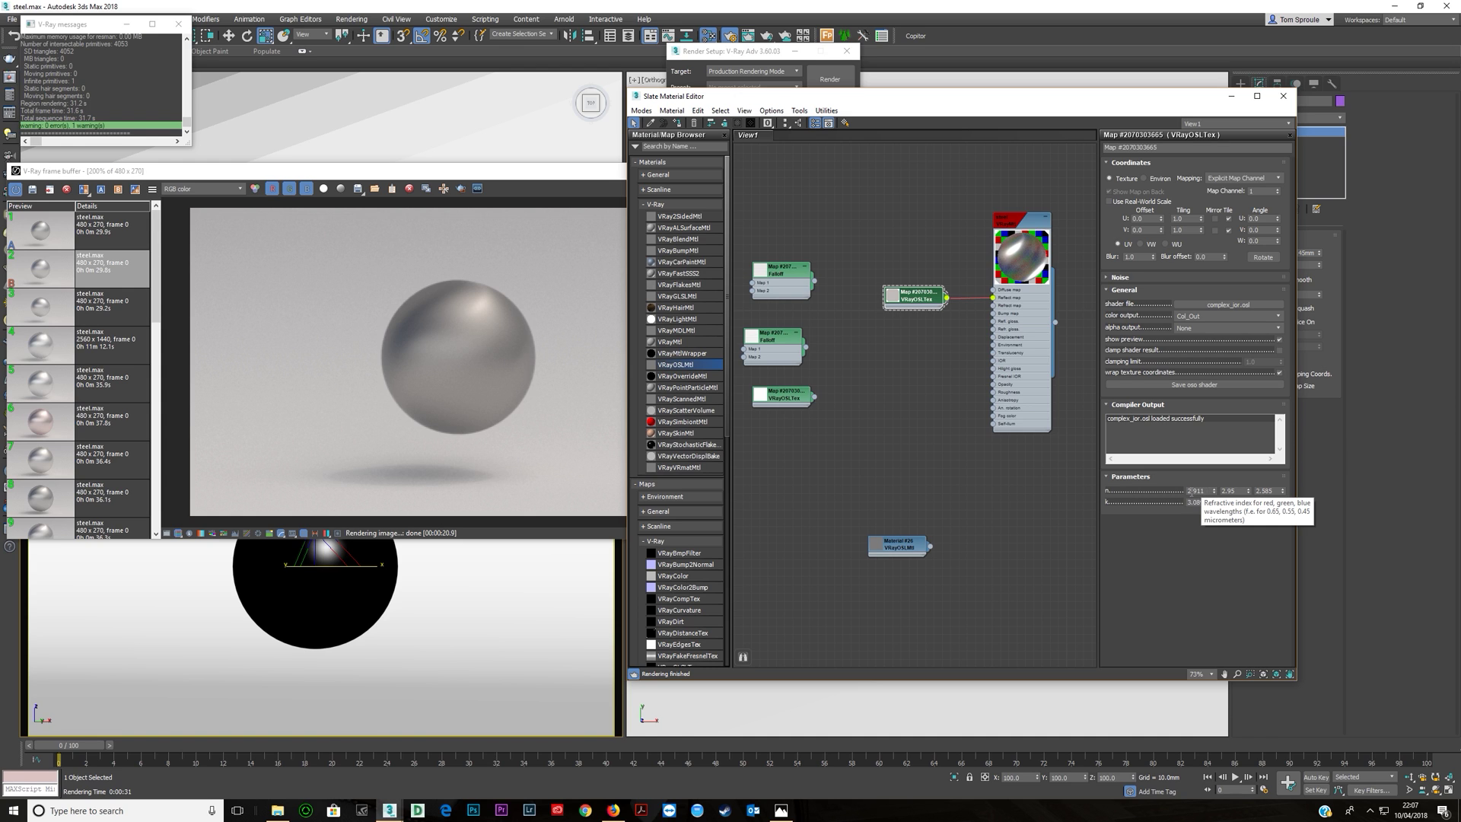
{"action": "type", "text": "0.911"}
{"action": "key", "text": "Tab"}
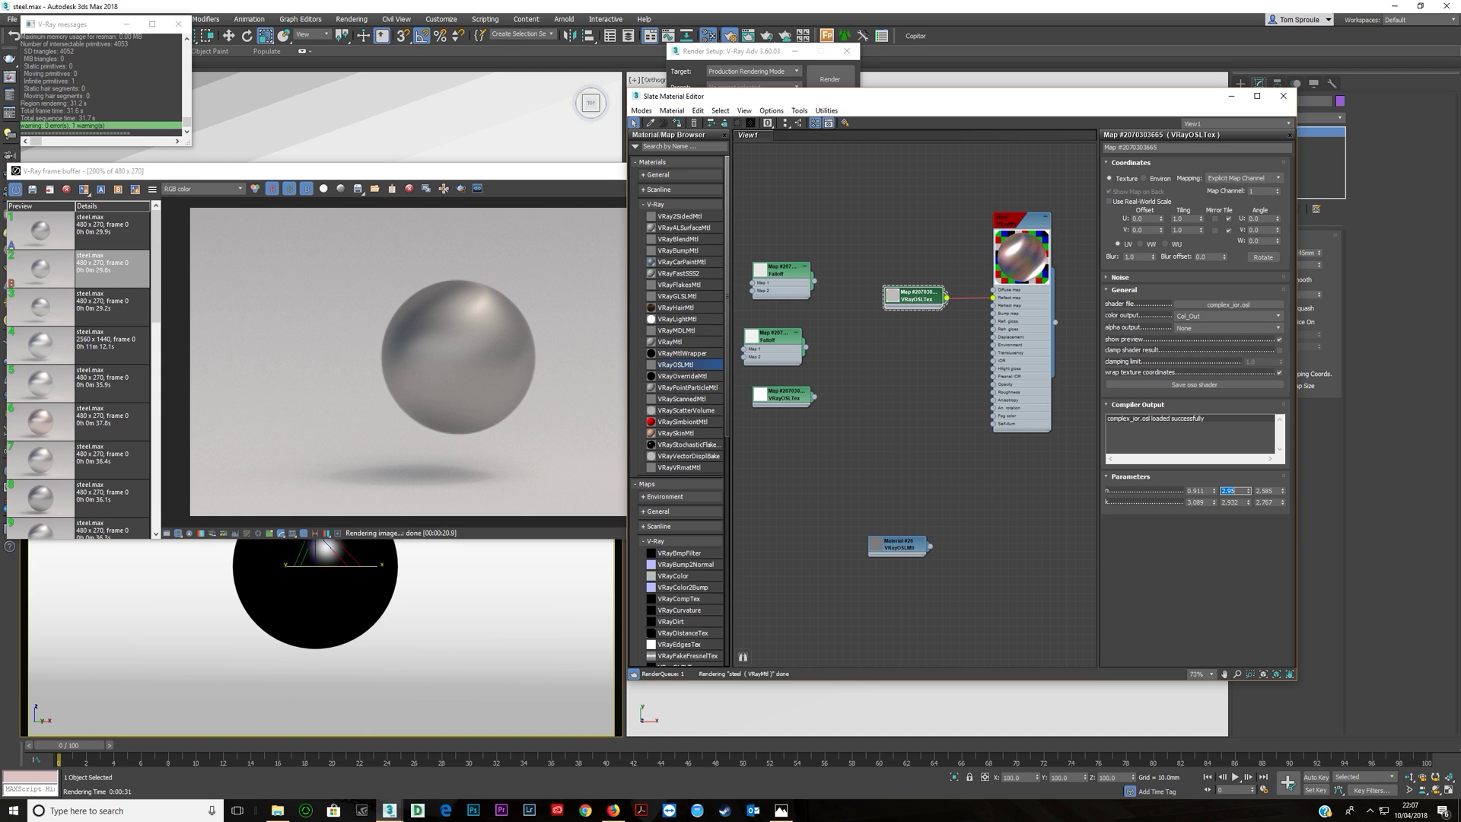
{"action": "key", "text": "Tab"}
{"action": "left_click", "coordinate": [1233, 491]}
{"action": "key", "text": "Tab"}
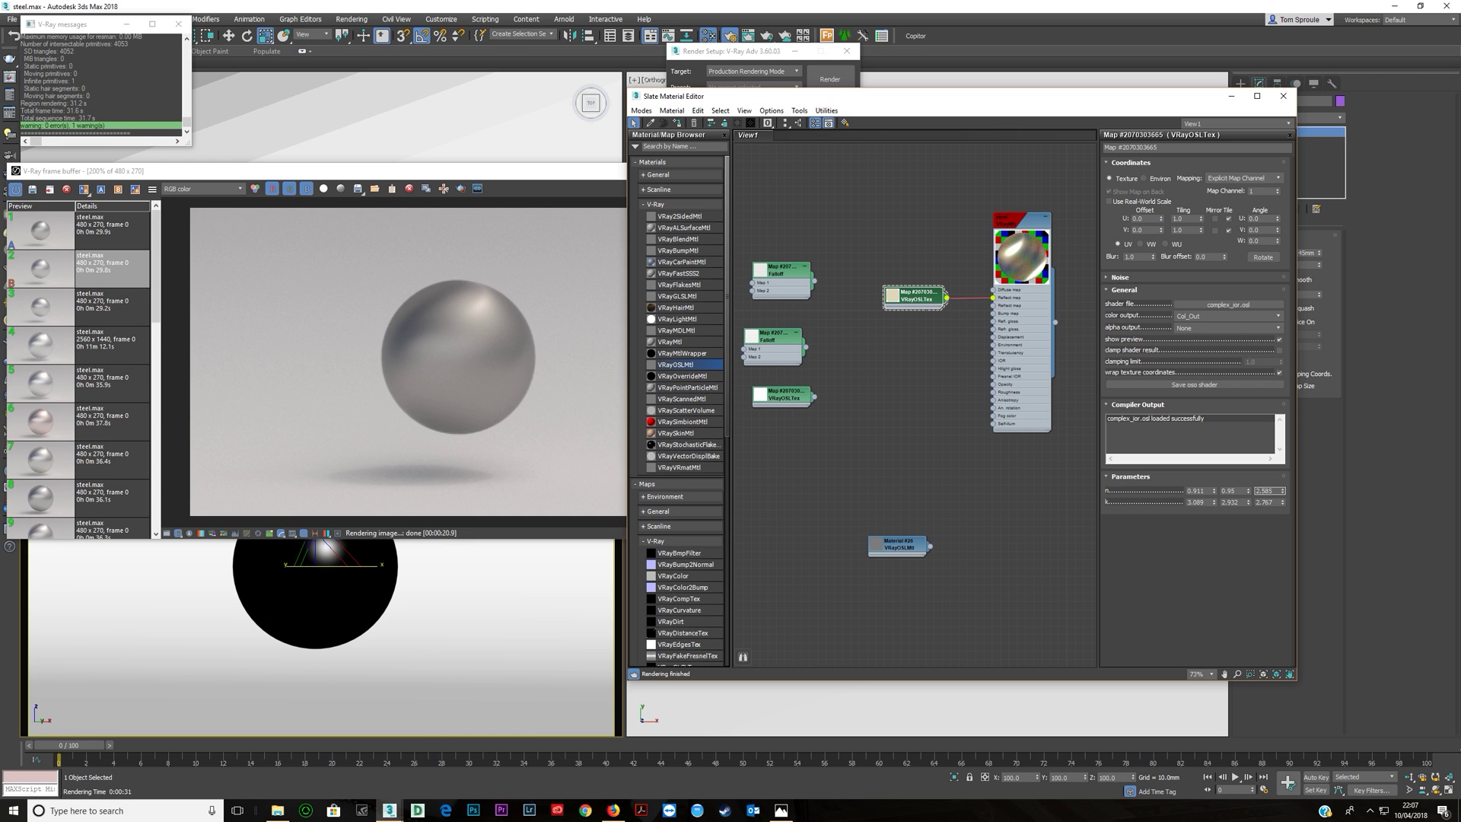
{"action": "key", "text": "Tab"}
- Raise the reflection glossiness of the steel VRayMtl to 0.62
{"action": "double_click", "coordinate": [1019, 350]}
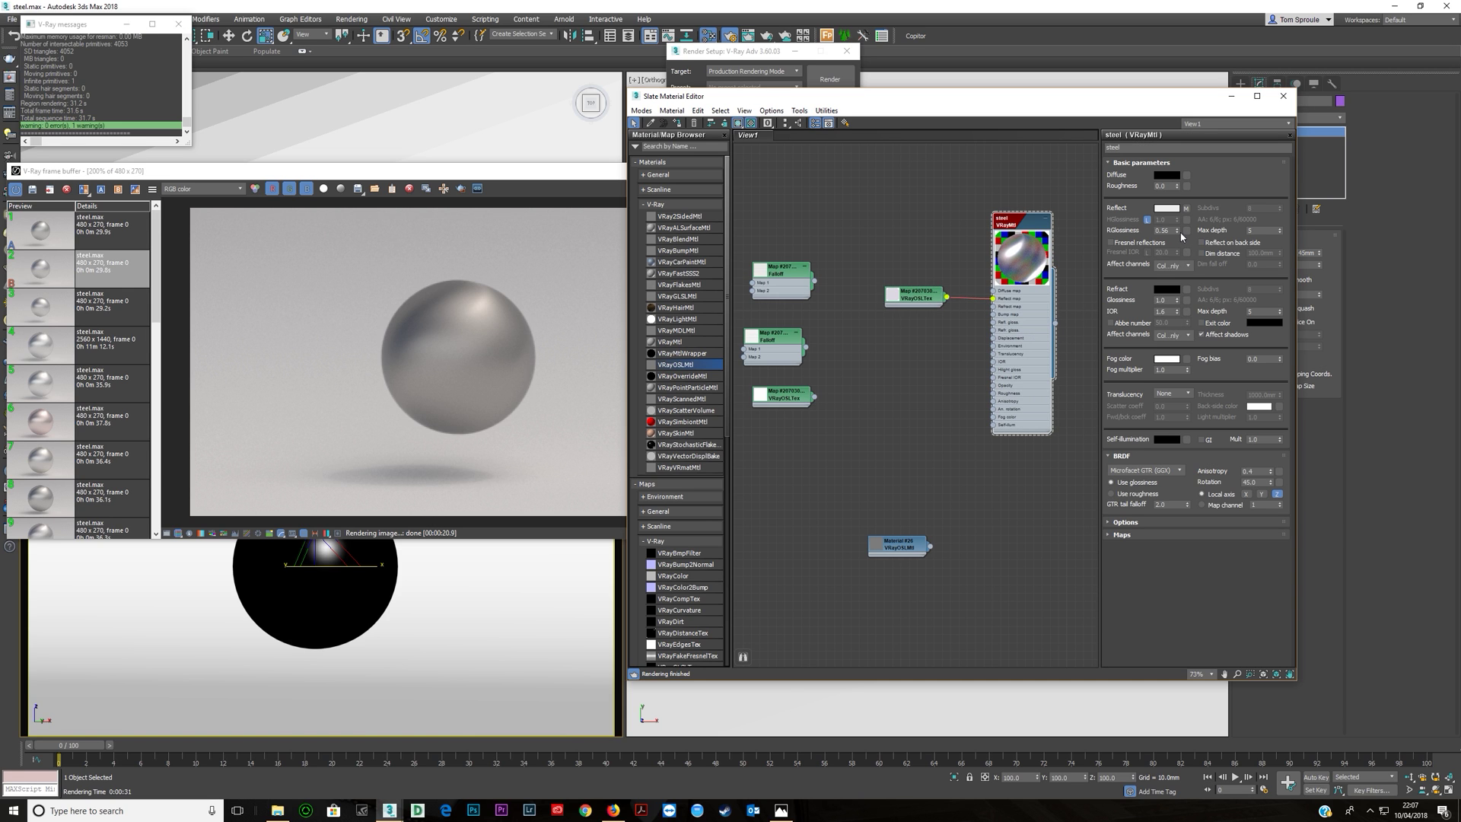
{"action": "left_click_drag", "start_coordinate": [1181, 236], "coordinate": [1177, 233]}
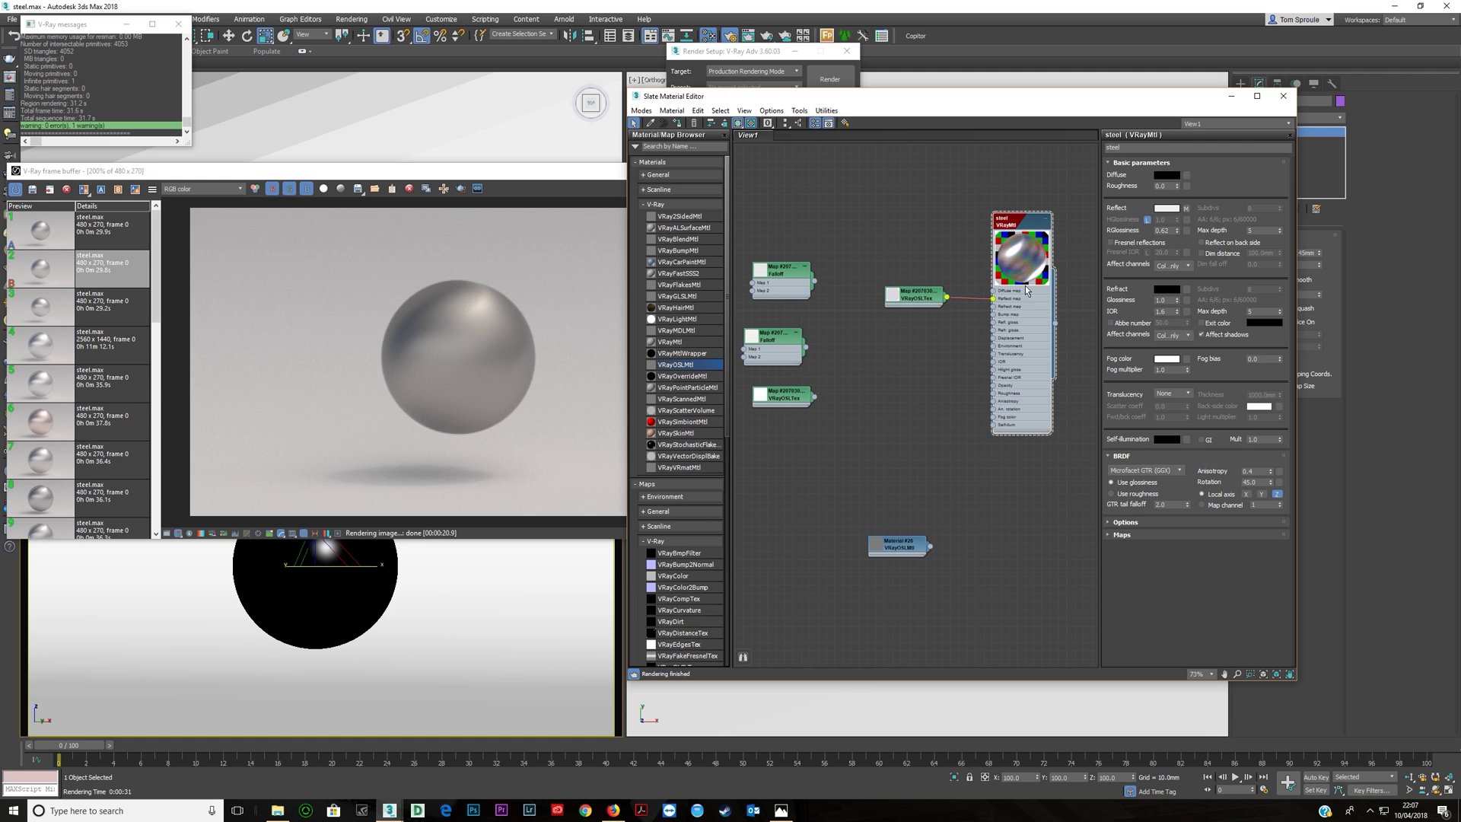
- Set the OSL texture's third n value to 0.8 and render the sphere again
{"action": "double_click", "coordinate": [914, 296]}
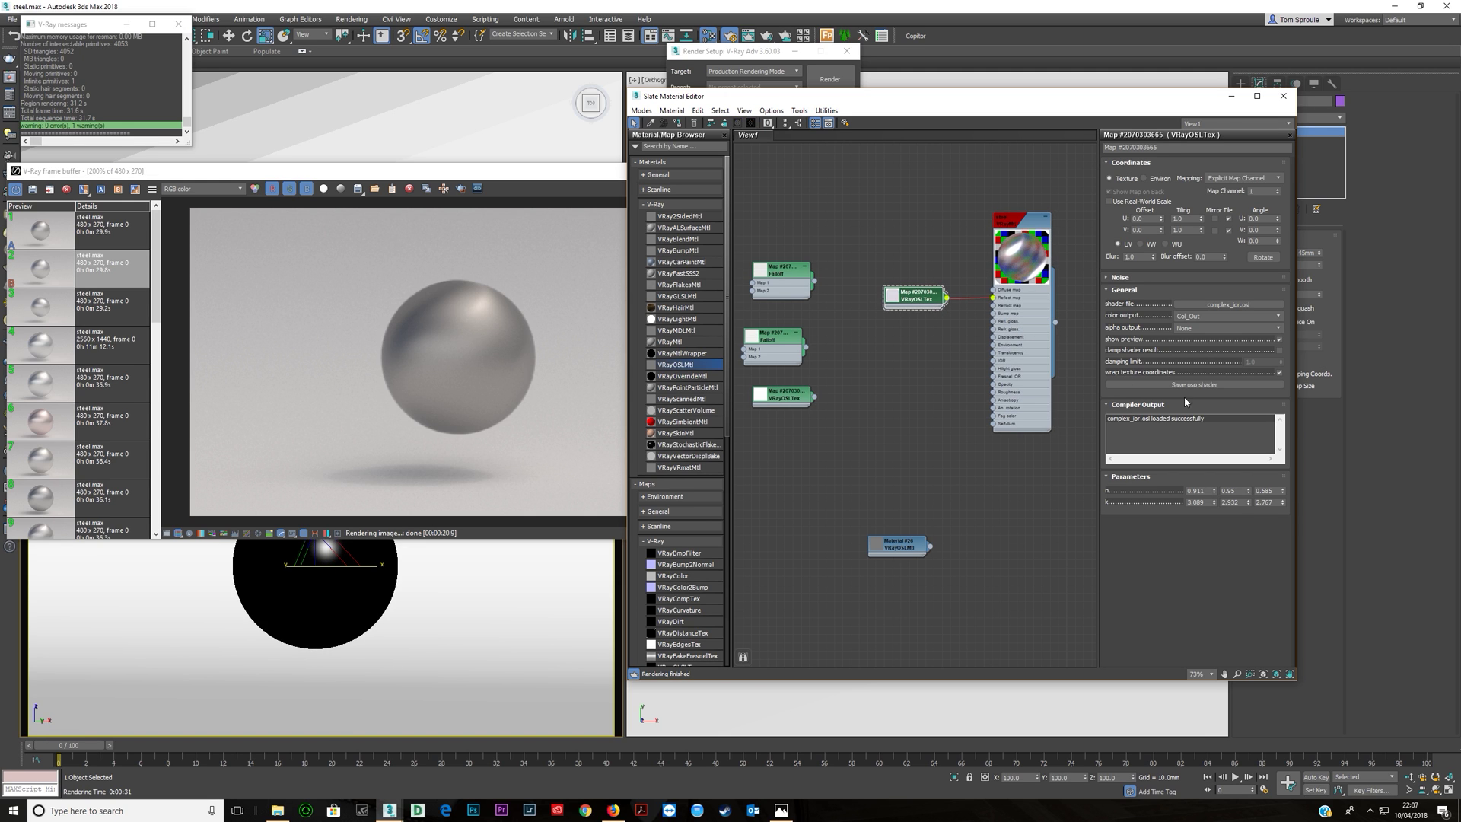
{"action": "left_click", "coordinate": [1195, 491]}
{"action": "left_click", "coordinate": [1234, 491]}
{"action": "left_click", "coordinate": [1268, 492]}
{"action": "key", "text": "BackSpace"}
{"action": "key", "text": "Tab"}
{"action": "left_click", "coordinate": [560, 184]}
{"action": "left_click", "coordinate": [722, 189]}
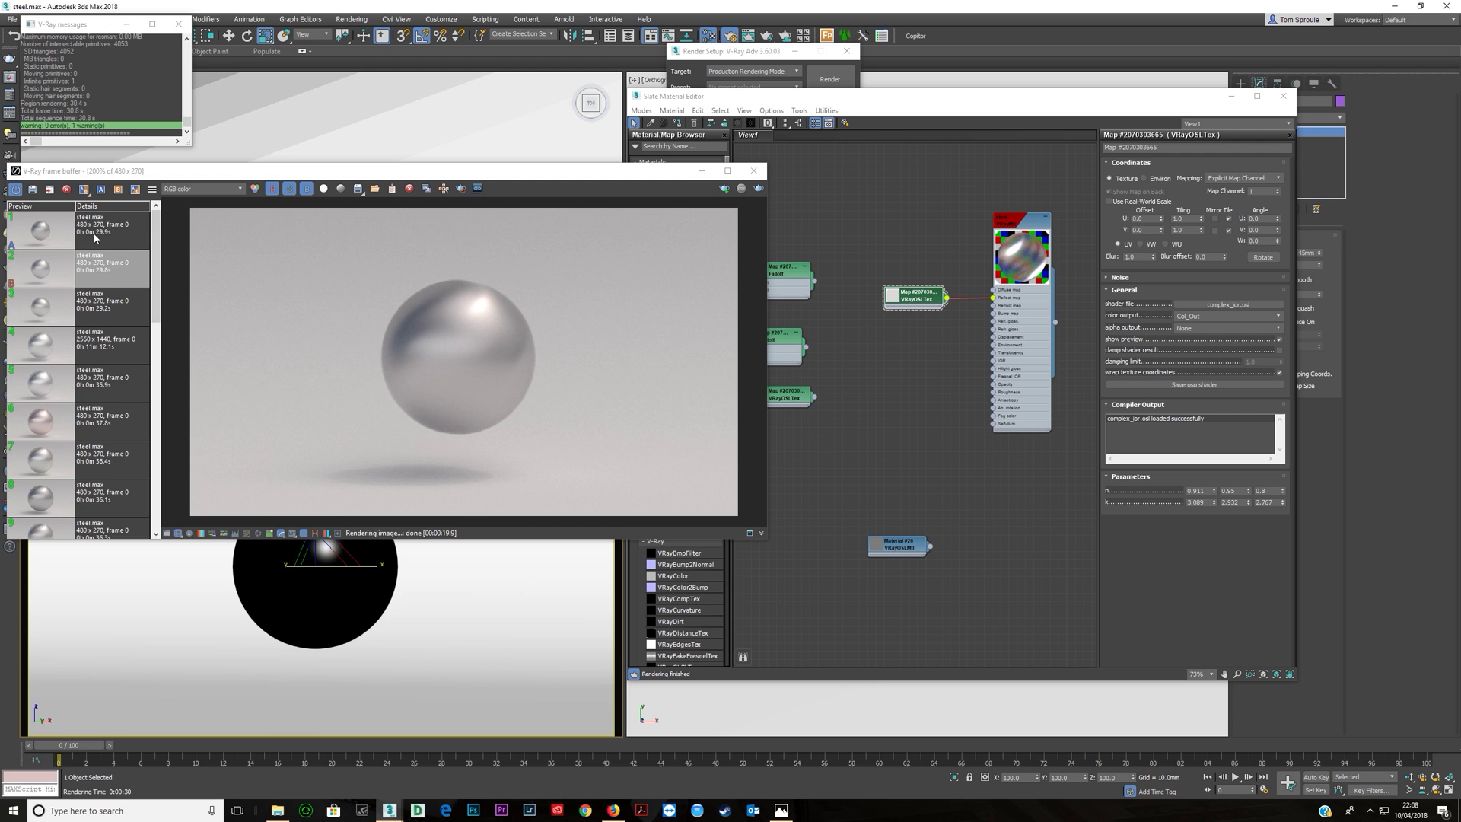
- Save the new render to the frame buffer history and compare it with an earlier render using the A/B wipe
{"action": "left_click", "coordinate": [126, 242]}
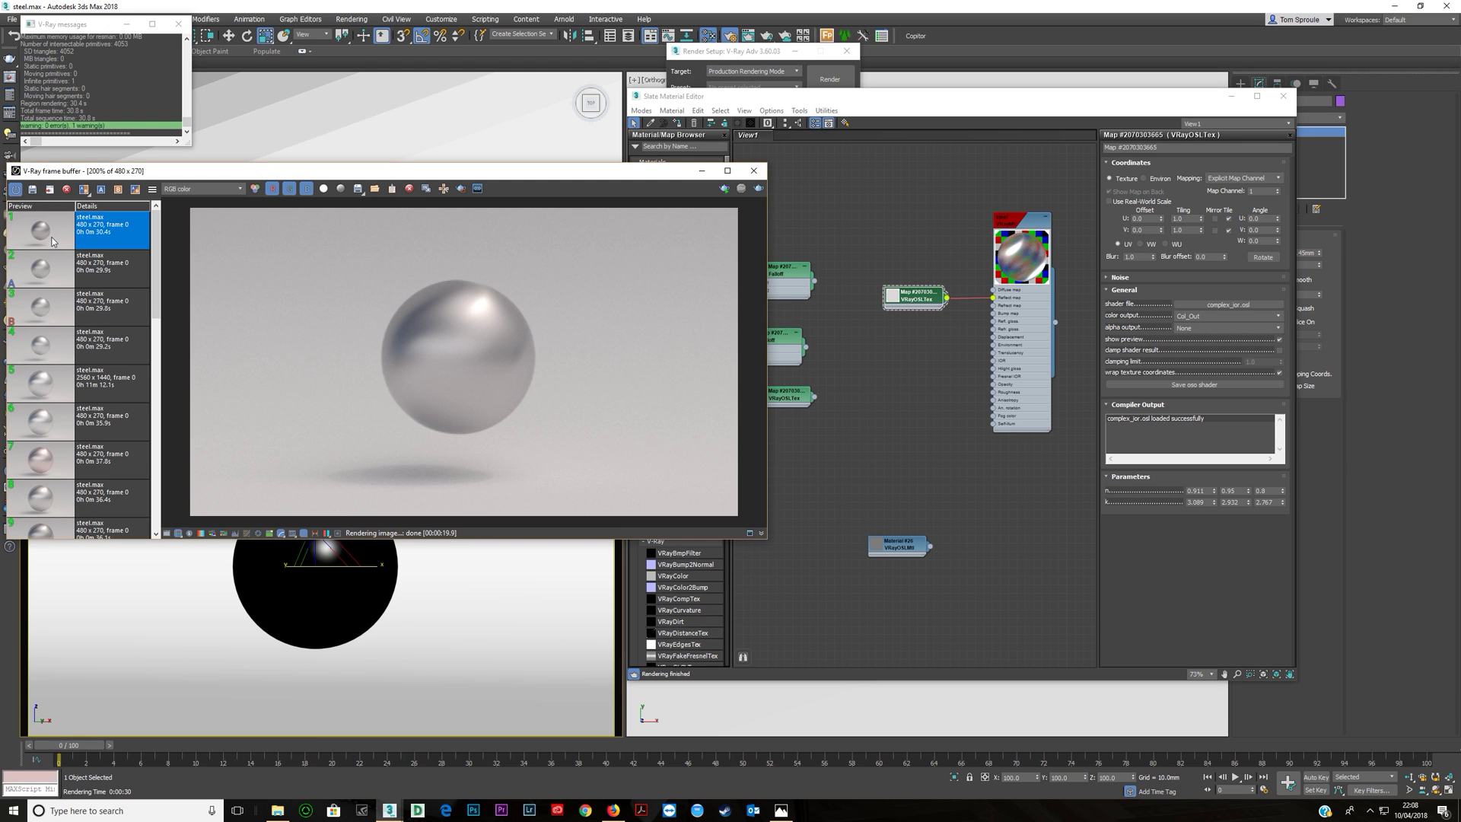
{"action": "left_click", "coordinate": [84, 189]}
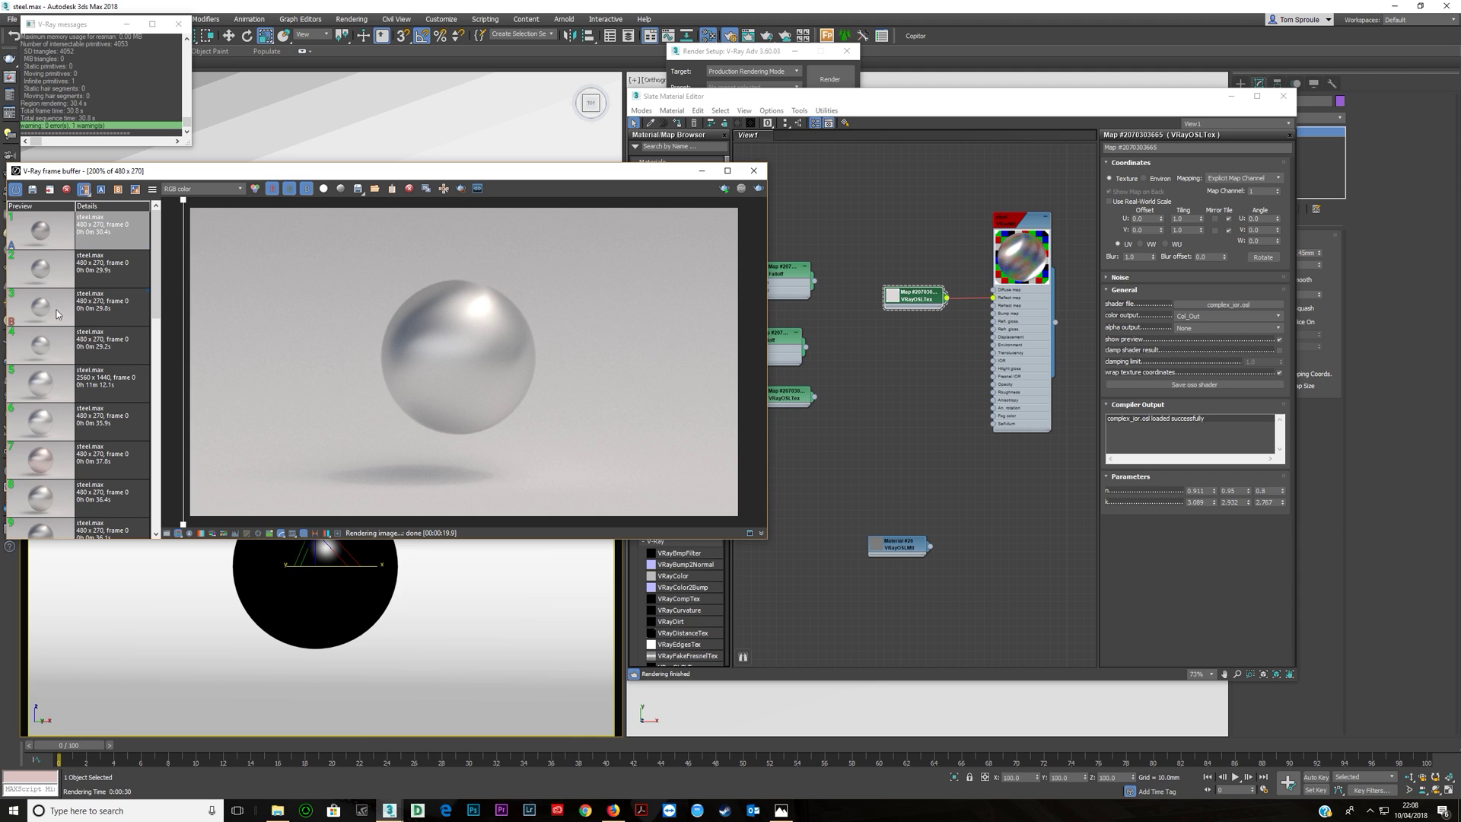
{"action": "left_click", "coordinate": [56, 309]}
{"action": "left_click", "coordinate": [53, 263]}
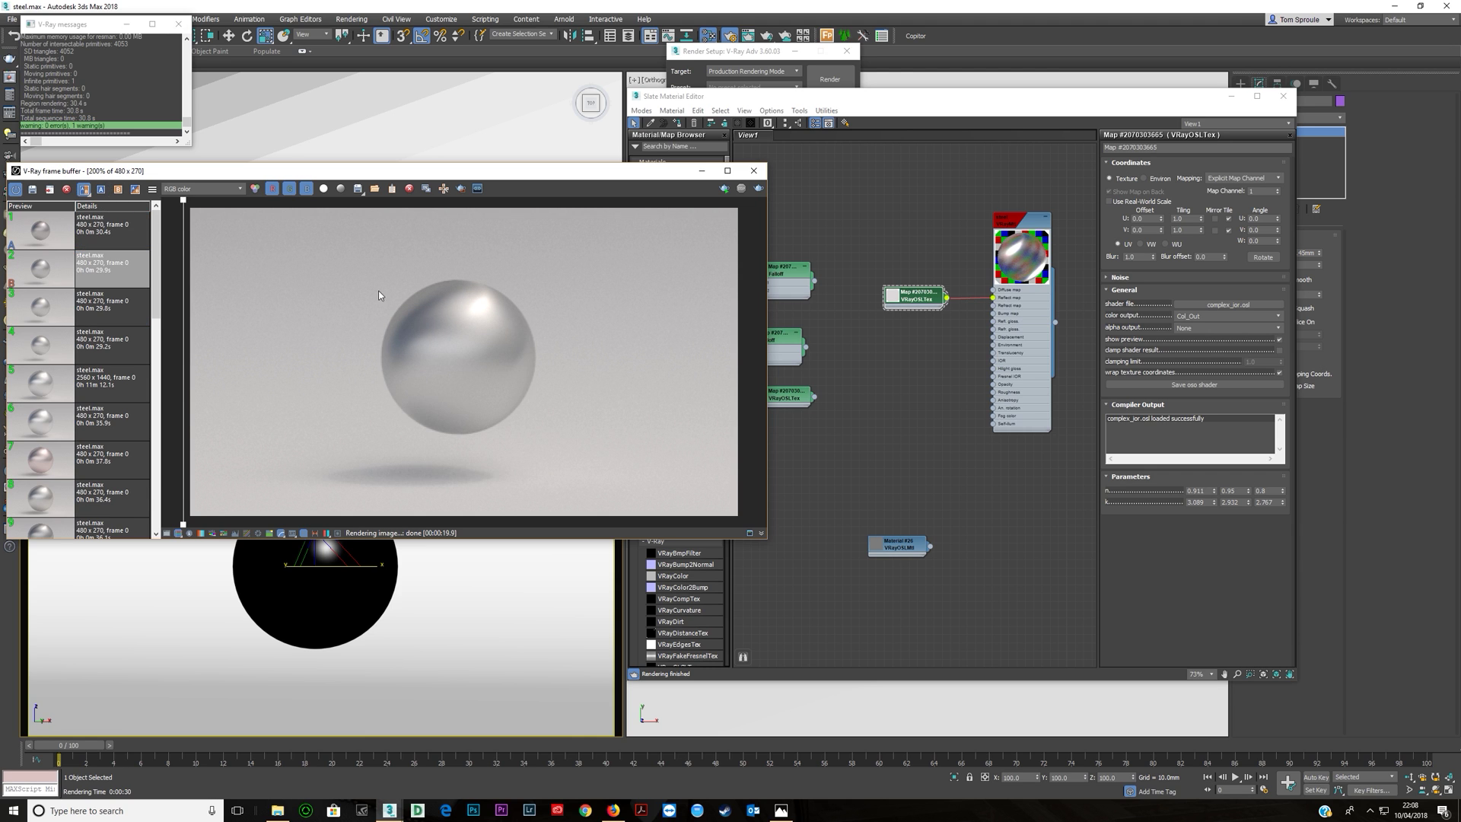
{"action": "mouse_move", "coordinate": [183, 202]}
{"action": "left_mouse_down"}
{"action": "mouse_move", "coordinate": [371, 224]}
{"action": "mouse_move", "coordinate": [561, 221]}
{"action": "mouse_move", "coordinate": [186, 229]}
{"action": "left_mouse_up"}
{"action": "mouse_move", "coordinate": [318, 253]}
{"action": "left_mouse_down"}
{"action": "mouse_move", "coordinate": [613, 271]}
{"action": "mouse_move", "coordinate": [221, 307]}
{"action": "mouse_move", "coordinate": [408, 318]}
{"action": "left_mouse_up"}
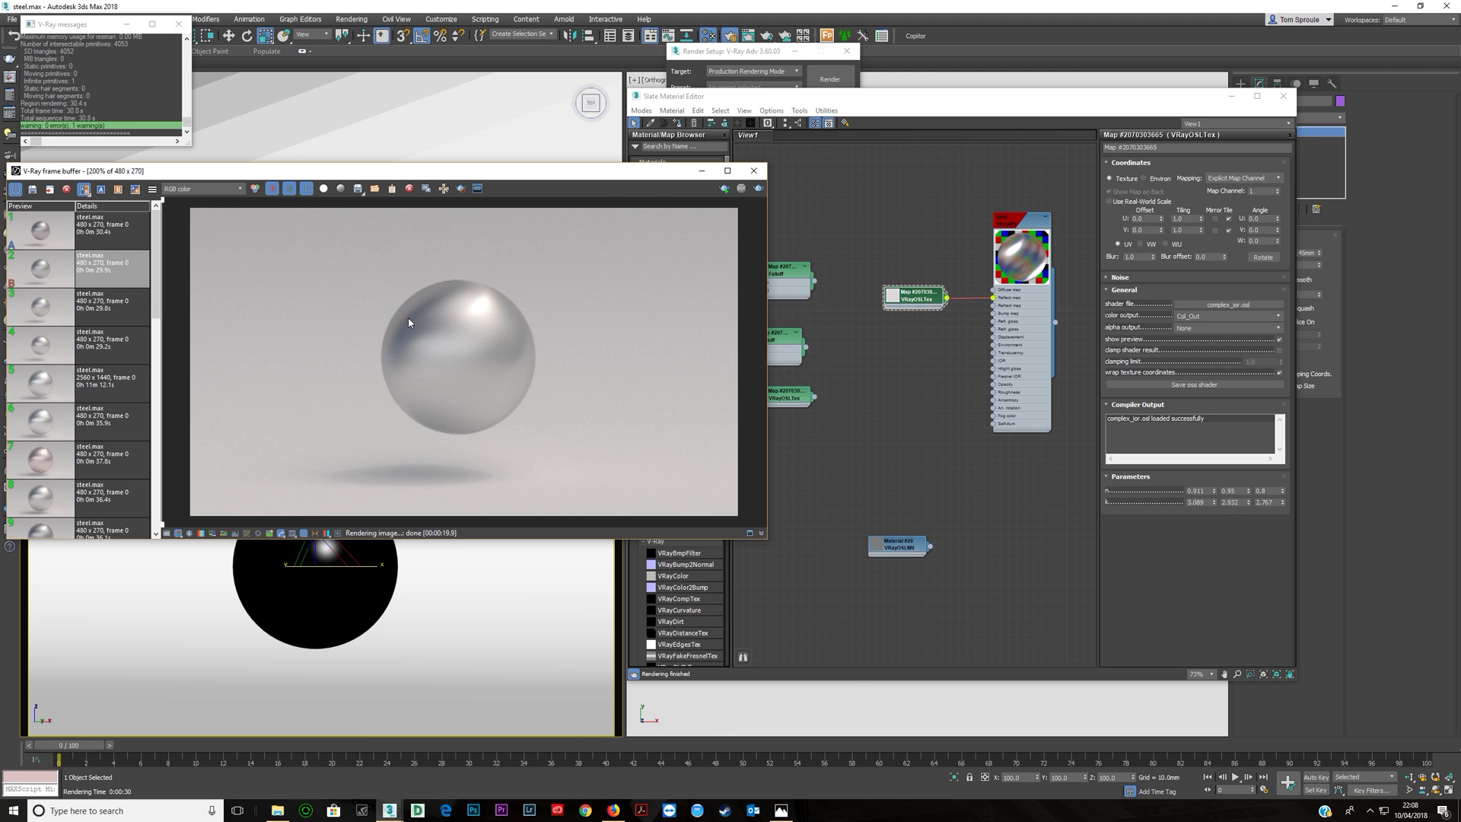
- Copy the first n value, 0.911, into the second and third n values of the OSL texture
{"action": "double_click", "coordinate": [1196, 491]}
{"action": "key", "text": "ctrl+c"}
{"action": "key", "text": "Tab"}
{"action": "key", "text": "ctrl+v"}
{"action": "key", "text": "Tab"}
{"action": "key", "text": "ctrl+v"}
{"action": "key", "text": "Tab"}
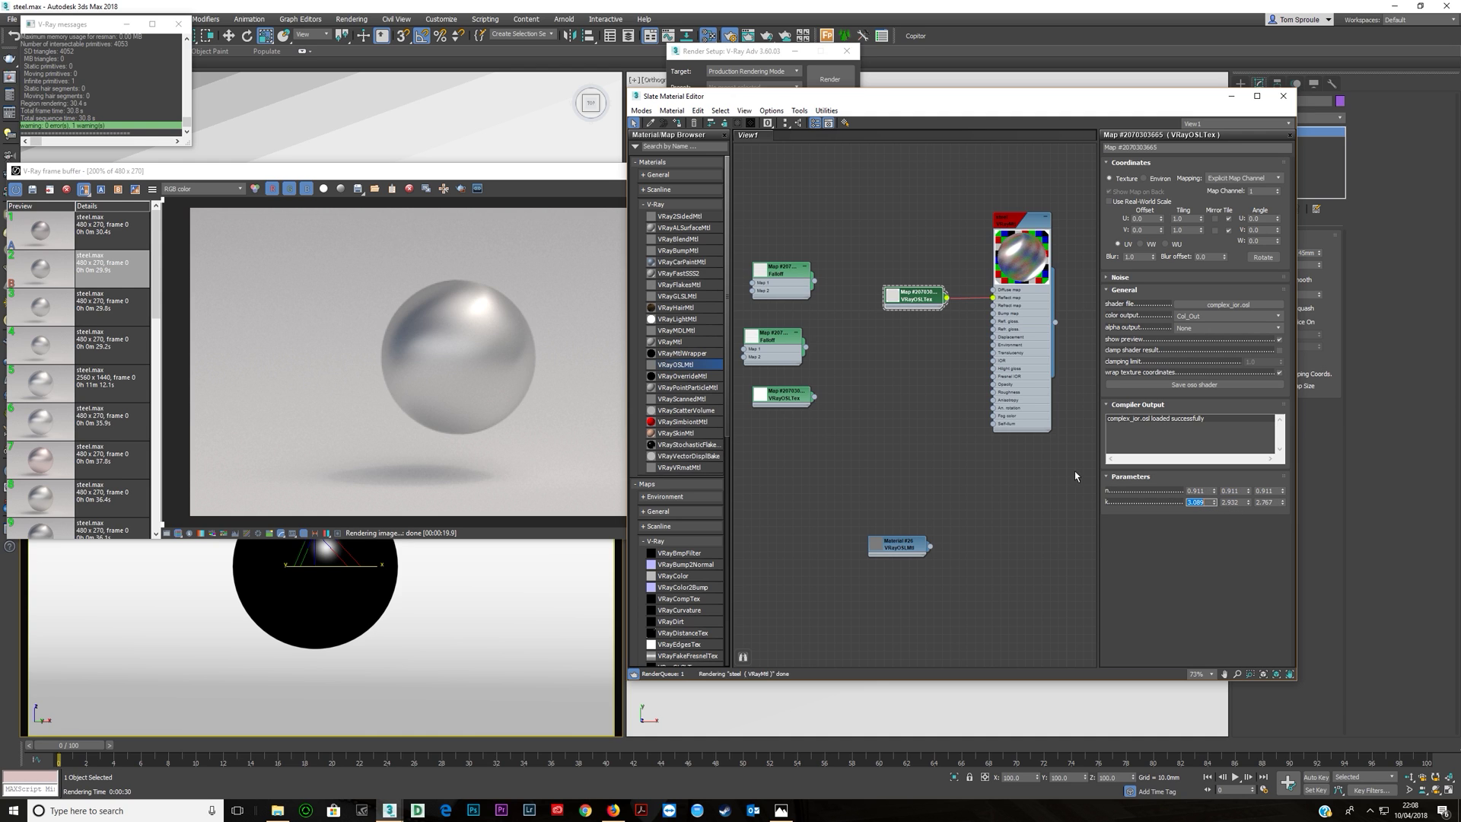
- Try setting all three k values of the OSL texture to 3 and undo the edit
{"action": "left_click", "coordinate": [918, 402]}
{"action": "double_click", "coordinate": [1205, 501]}
{"action": "type", "text": "3"}
{"action": "key", "text": "Tab"}
{"action": "type", "text": "3"}
{"action": "key", "text": "Tab"}
{"action": "type", "text": "3"}
{"action": "key", "text": "Tab"}
{"action": "key", "text": "ctrl+z"}
- Set all three k values of the OSL texture to 3.0 and restart the test render
{"action": "left_click", "coordinate": [421, 204]}
{"action": "left_click", "coordinate": [759, 189]}
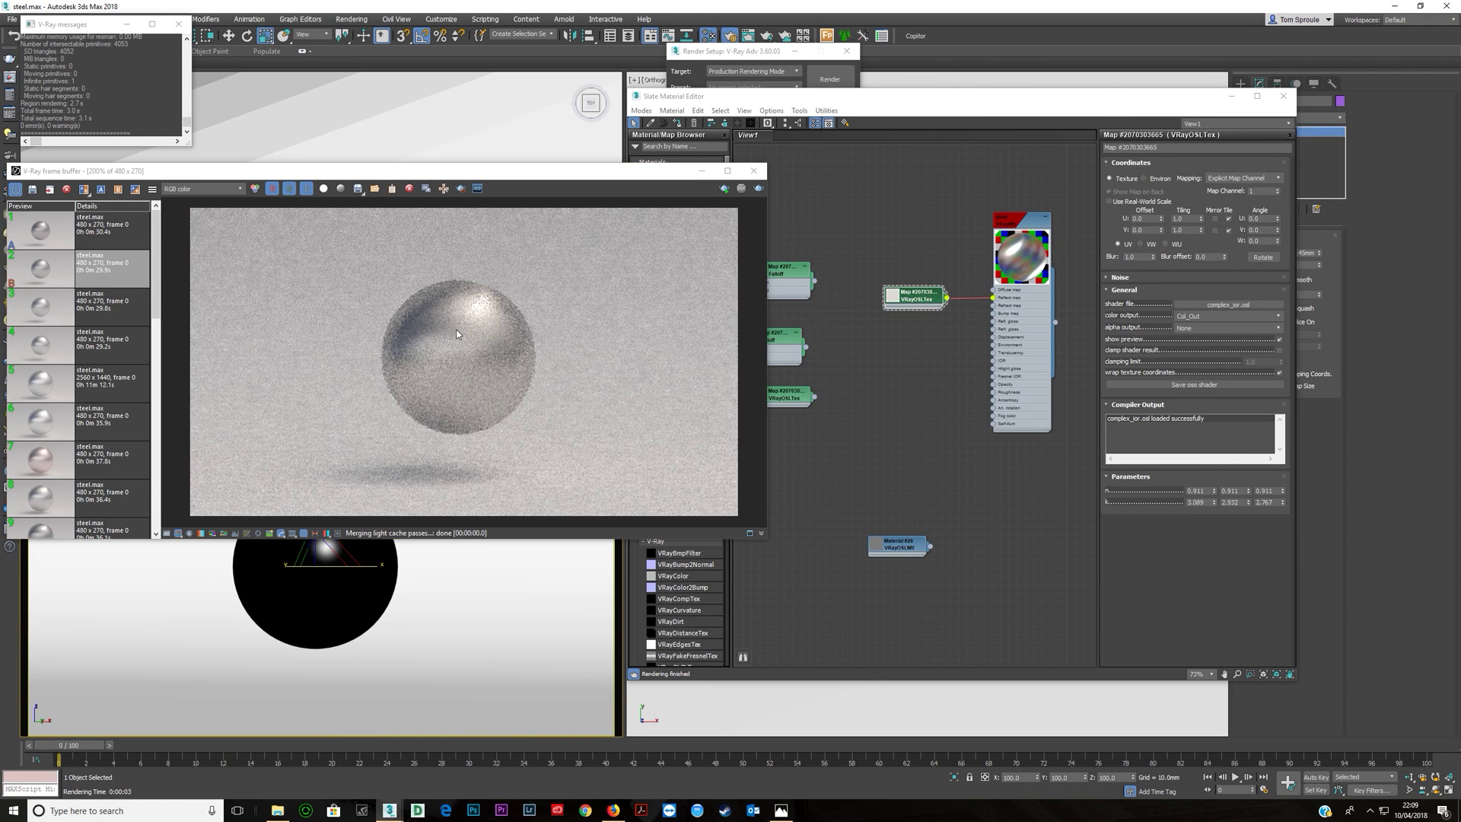
{"action": "left_click", "coordinate": [1208, 503]}
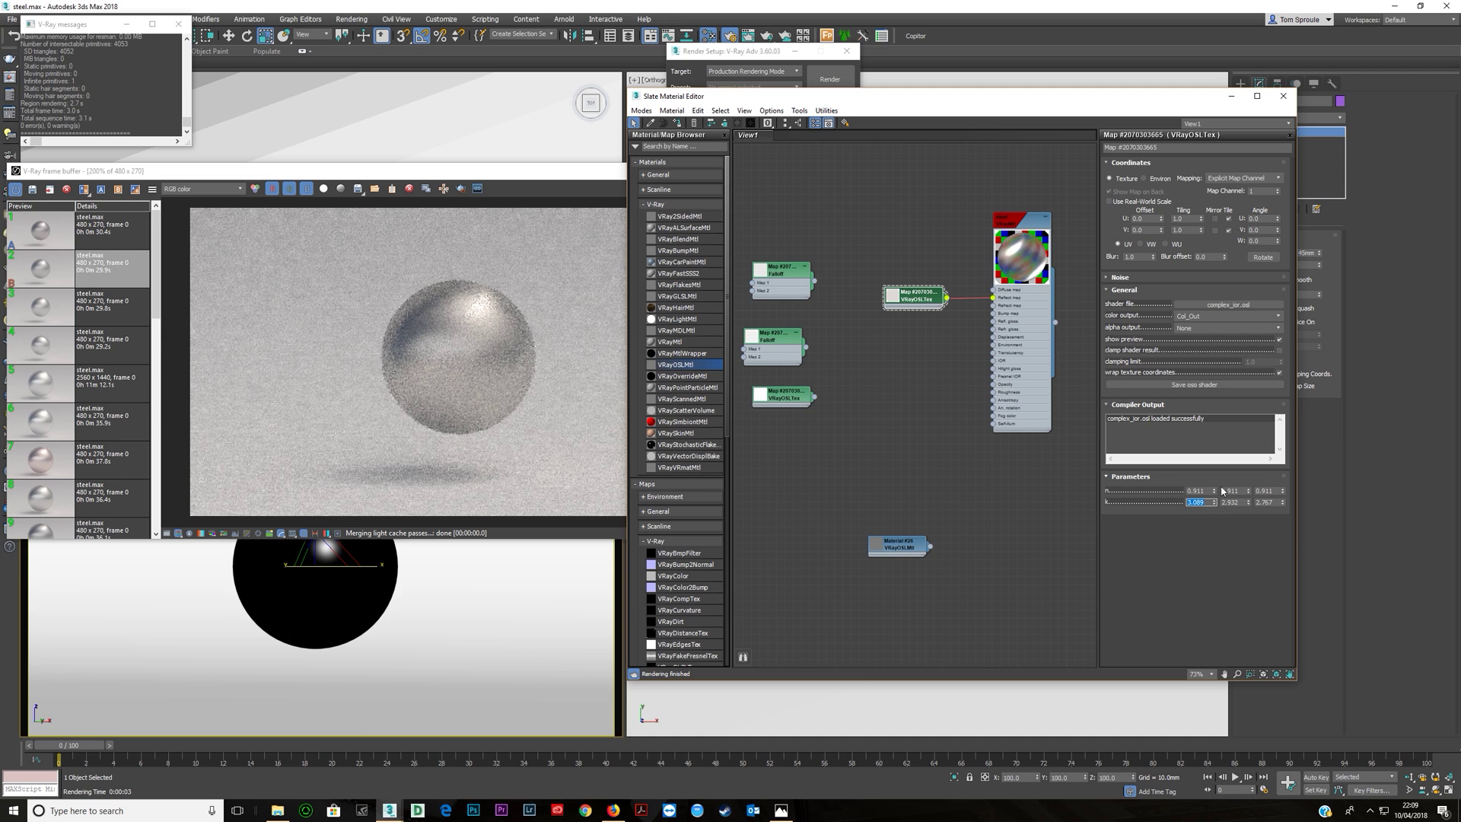
{"action": "type", "text": "3"}
{"action": "key", "text": "Return"}
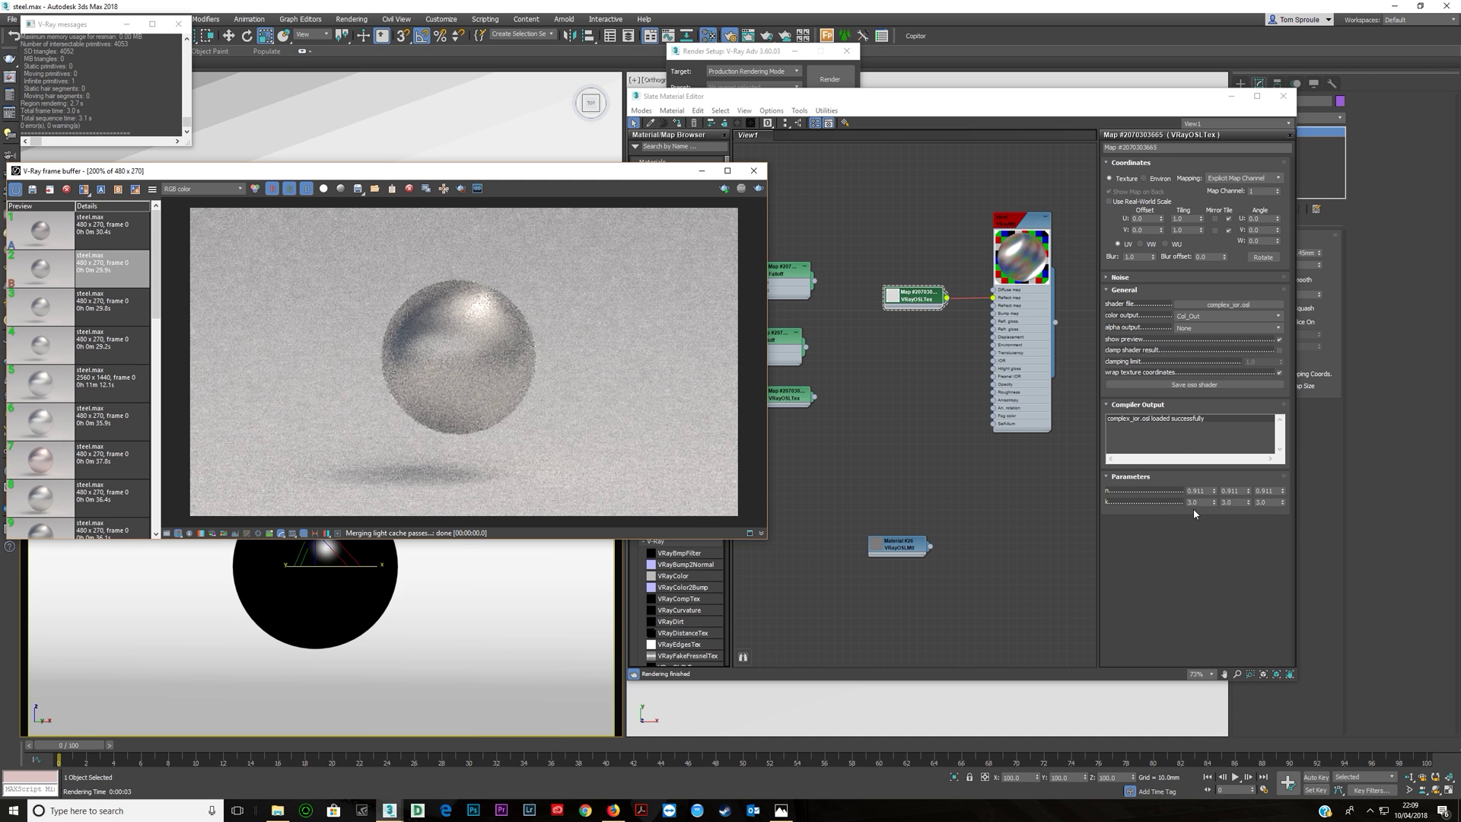
{"action": "left_click", "coordinate": [758, 188]}
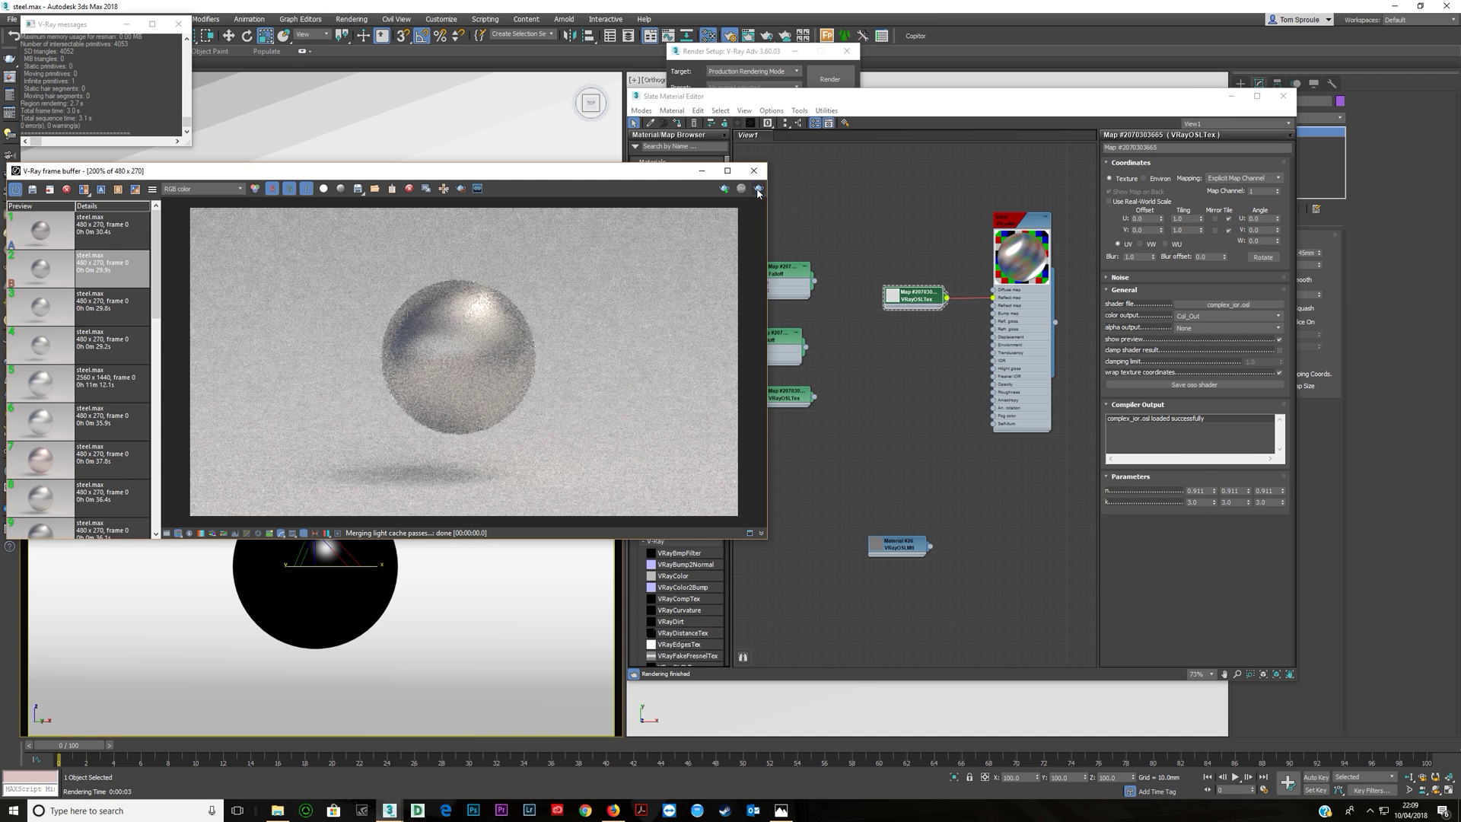